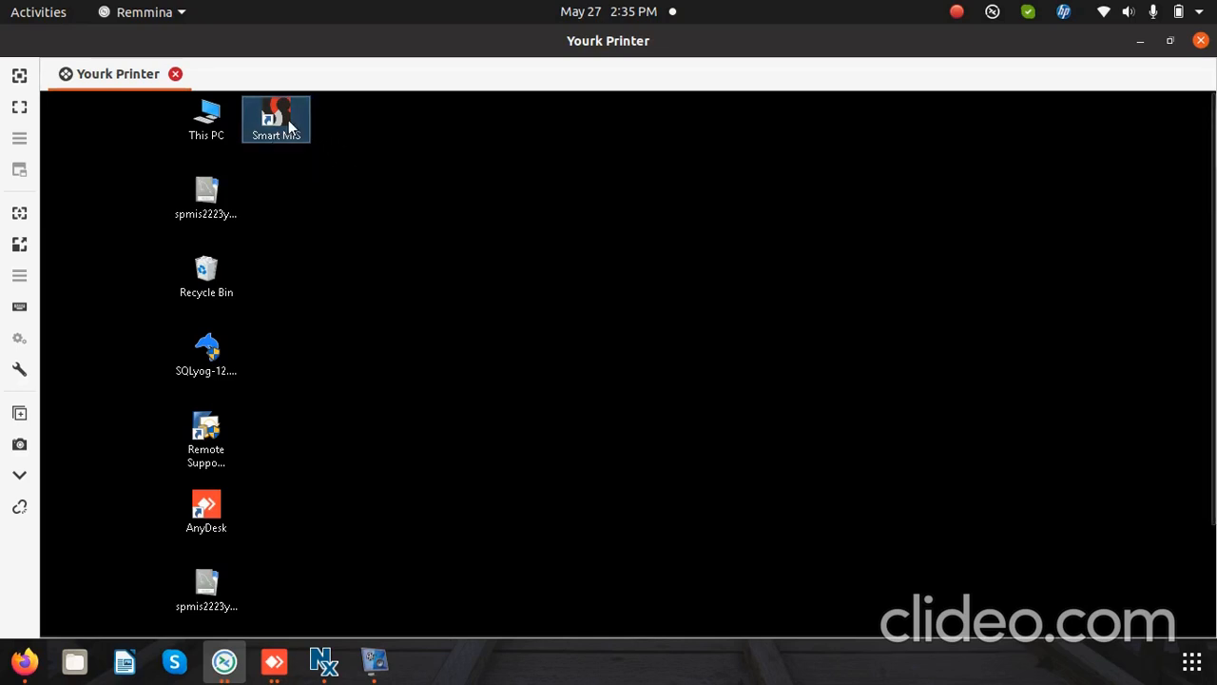
Step: Launch Smart MIS and log in to York Print Pvt. Ltd. - Unit II for financial year 2023-2024, entering the account password
{"action": "double_click", "coordinate": [290, 127]}
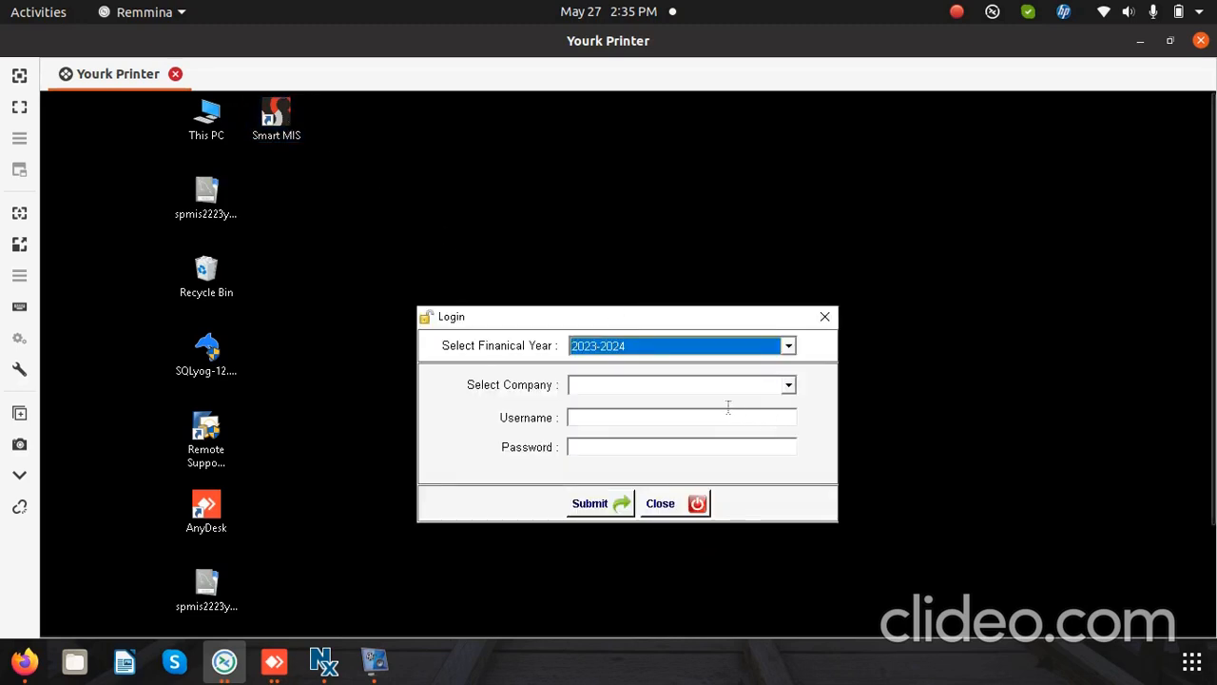
{"action": "key", "text": "Tab"}
{"action": "key", "text": "Tab"}
{"action": "key", "text": "Tab"}
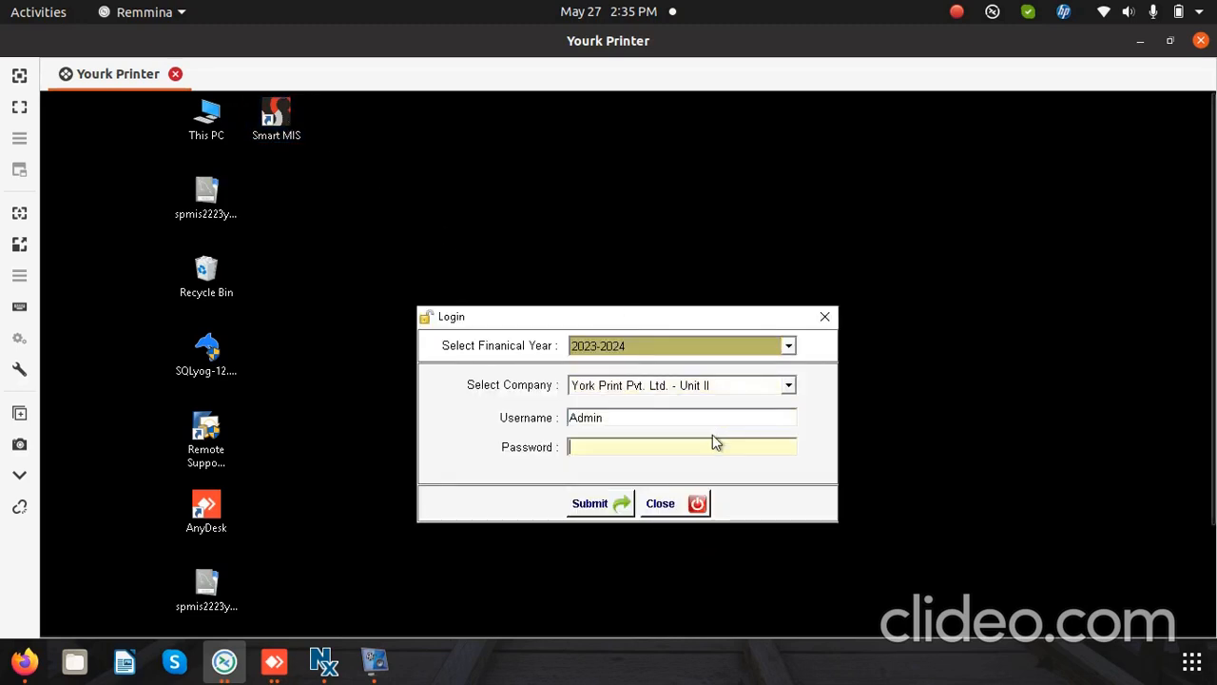
{"action": "type", "text": "***********"}
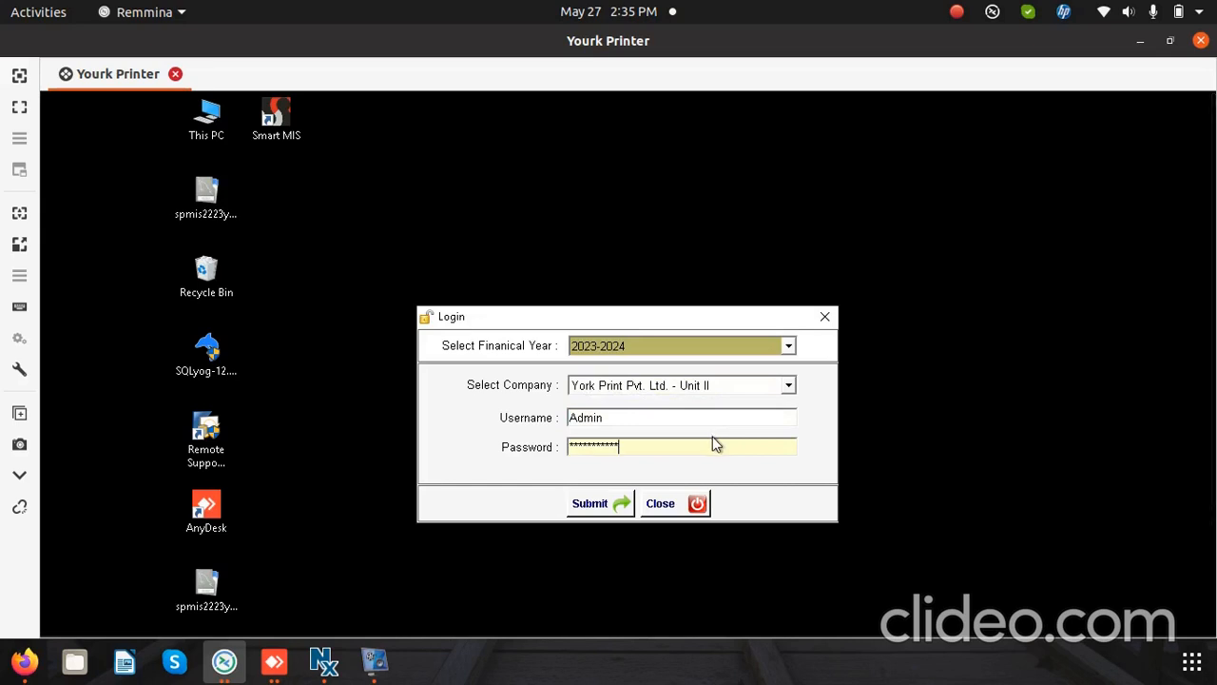
{"action": "key", "text": "Return"}
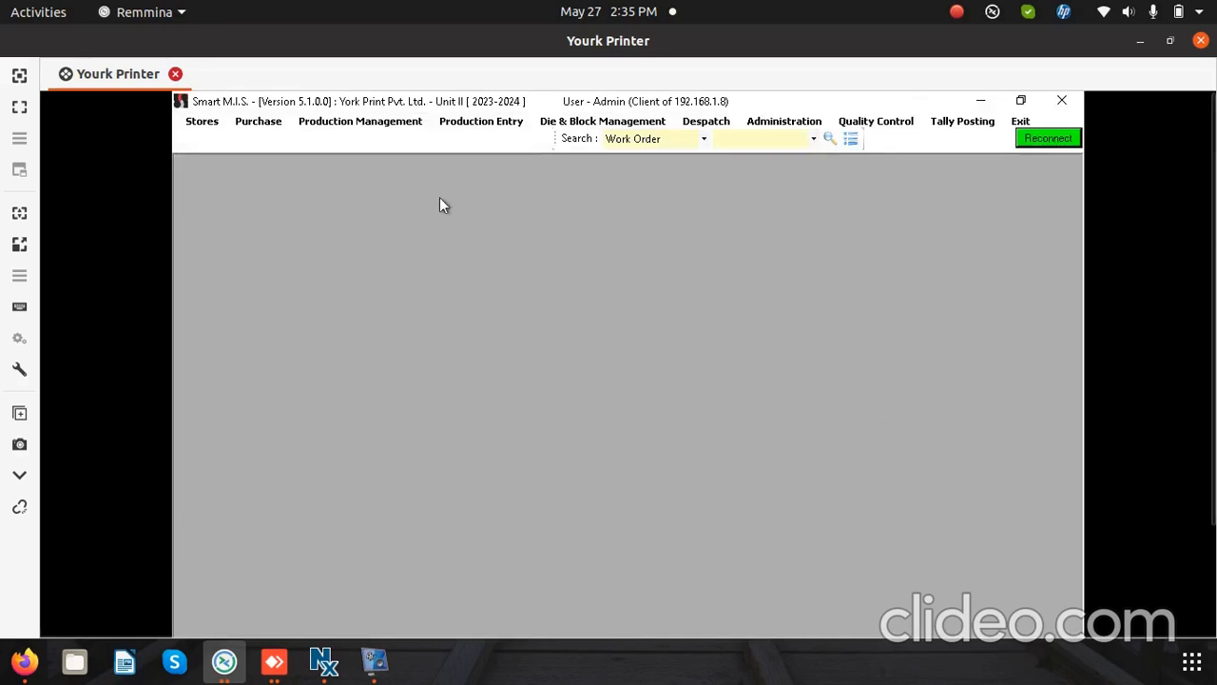
Step: Open Work Order Entry and go from there to the Stock Allocation list of unallocated work orders
{"action": "left_click", "coordinate": [395, 129]}
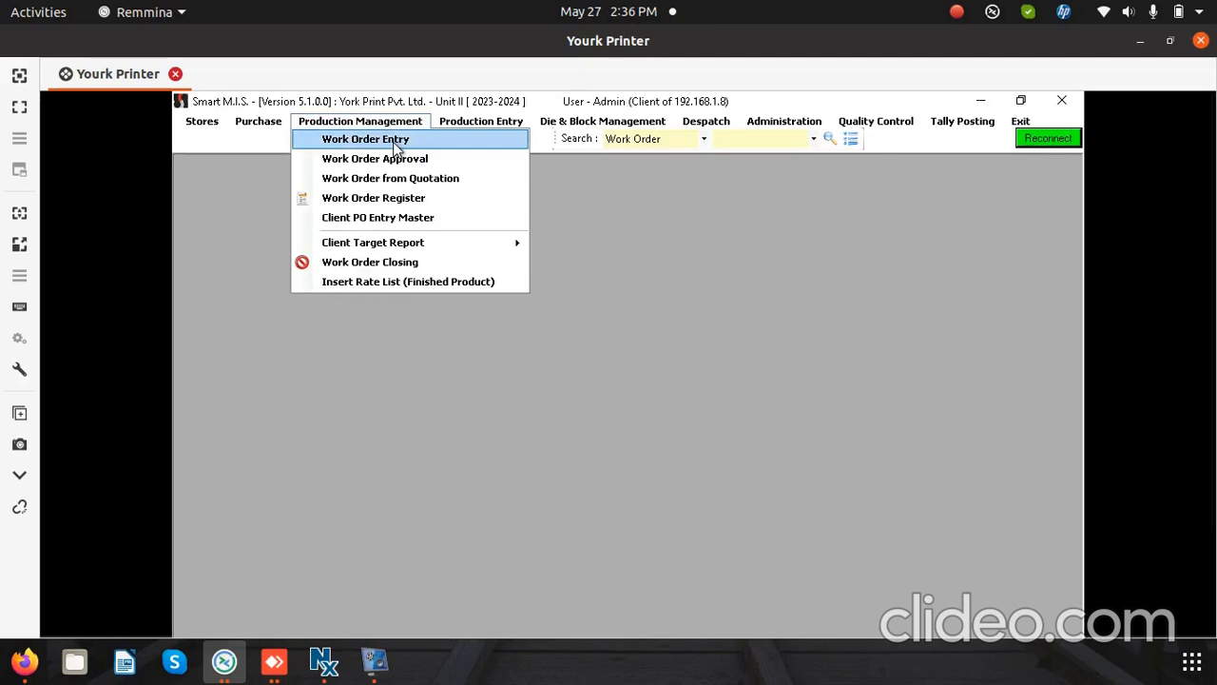
{"action": "left_click", "coordinate": [393, 142]}
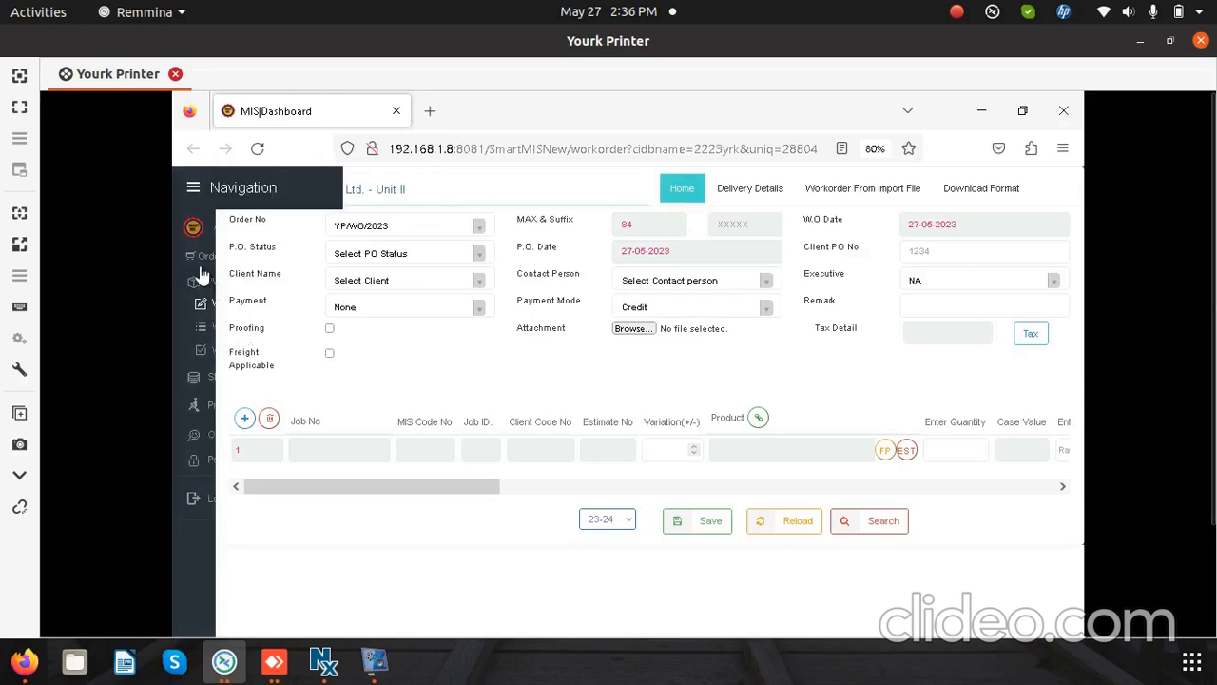
{"action": "mouse_move", "coordinate": [204, 261]}
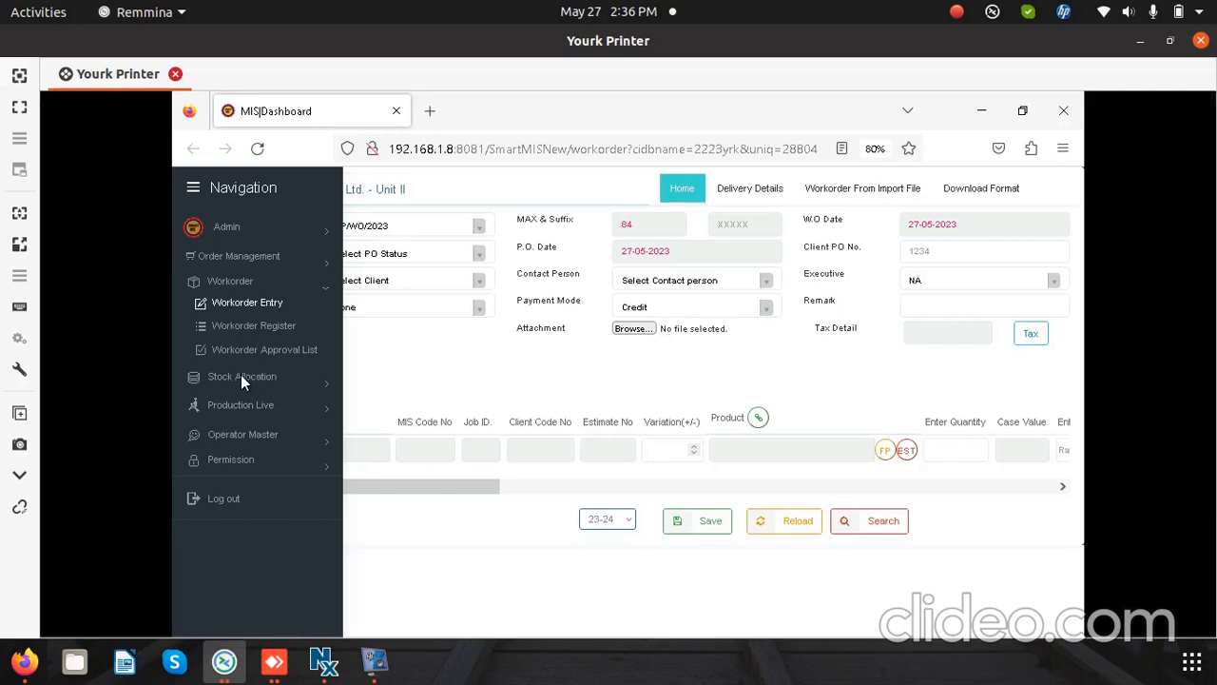
{"action": "left_click", "coordinate": [282, 390]}
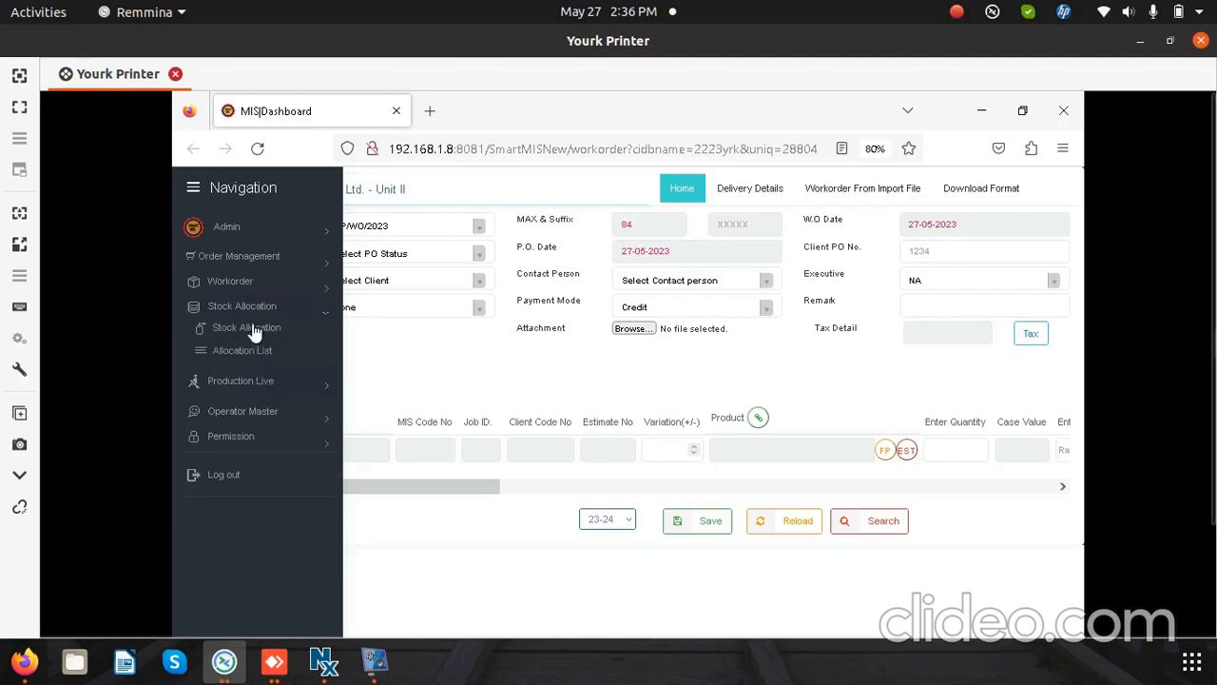
{"action": "left_click", "coordinate": [255, 328]}
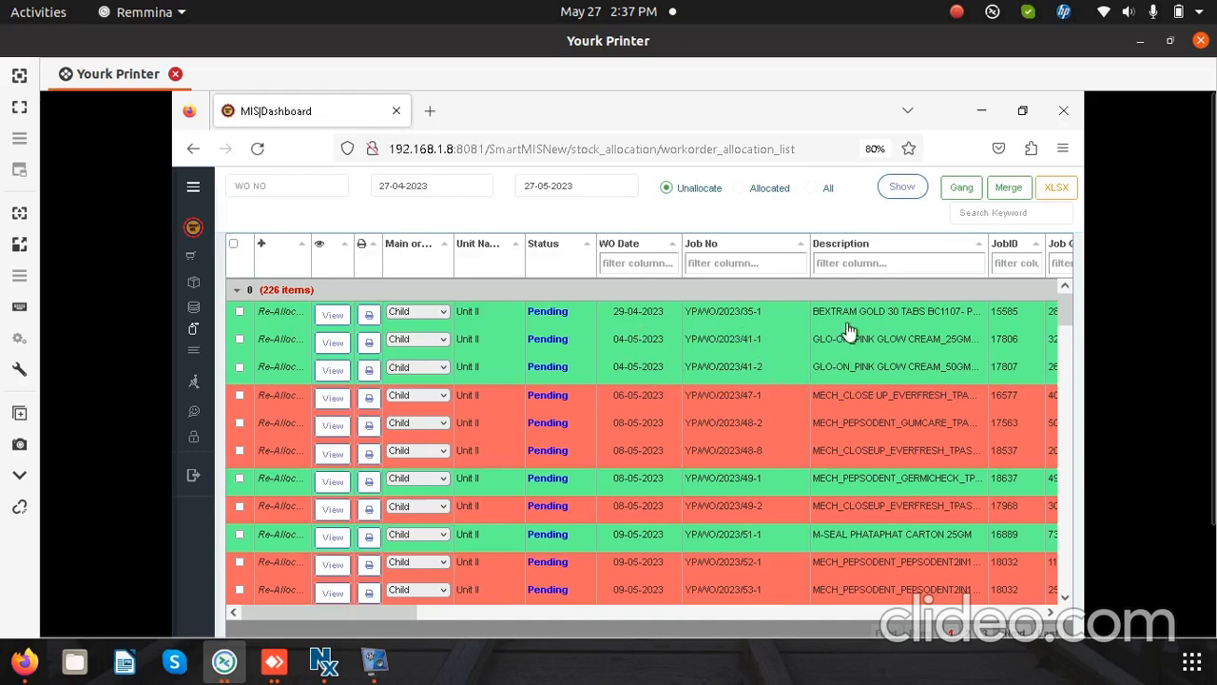
Step: Review the columns of the unallocated work order list, from status and job details through gang quantity to sheet and kg requirements
{"action": "left_click", "coordinate": [1052, 614]}
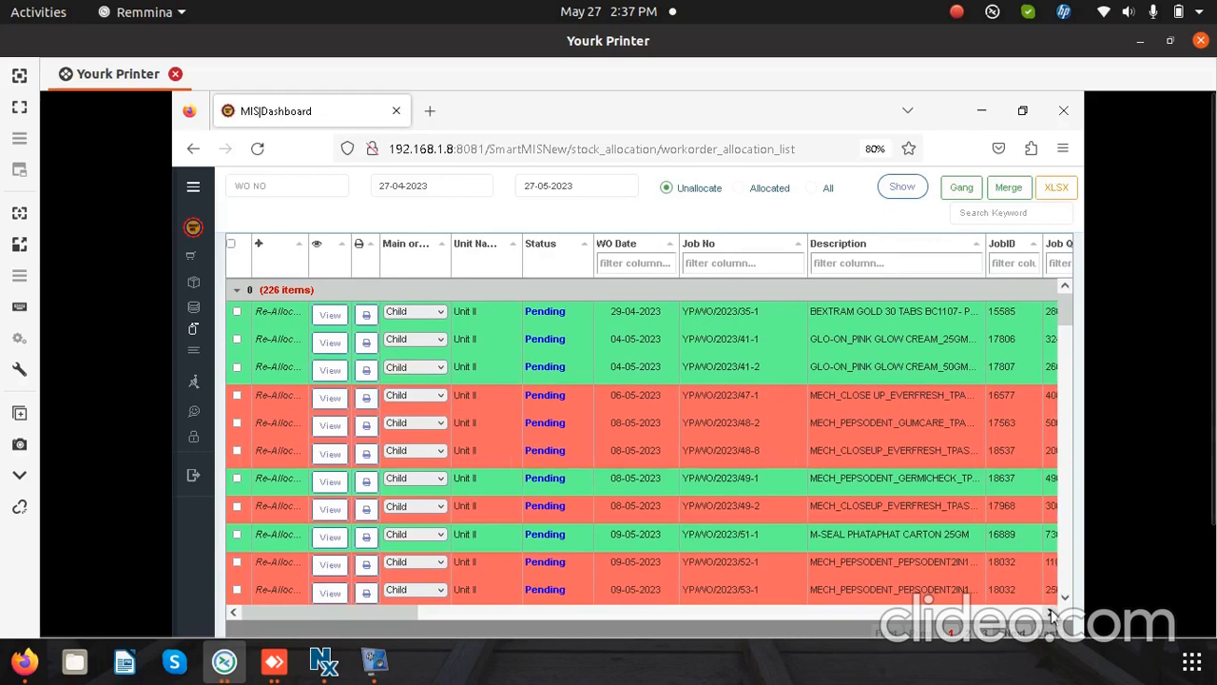
{"action": "left_click", "coordinate": [1051, 614]}
{"action": "left_click", "coordinate": [1051, 613]}
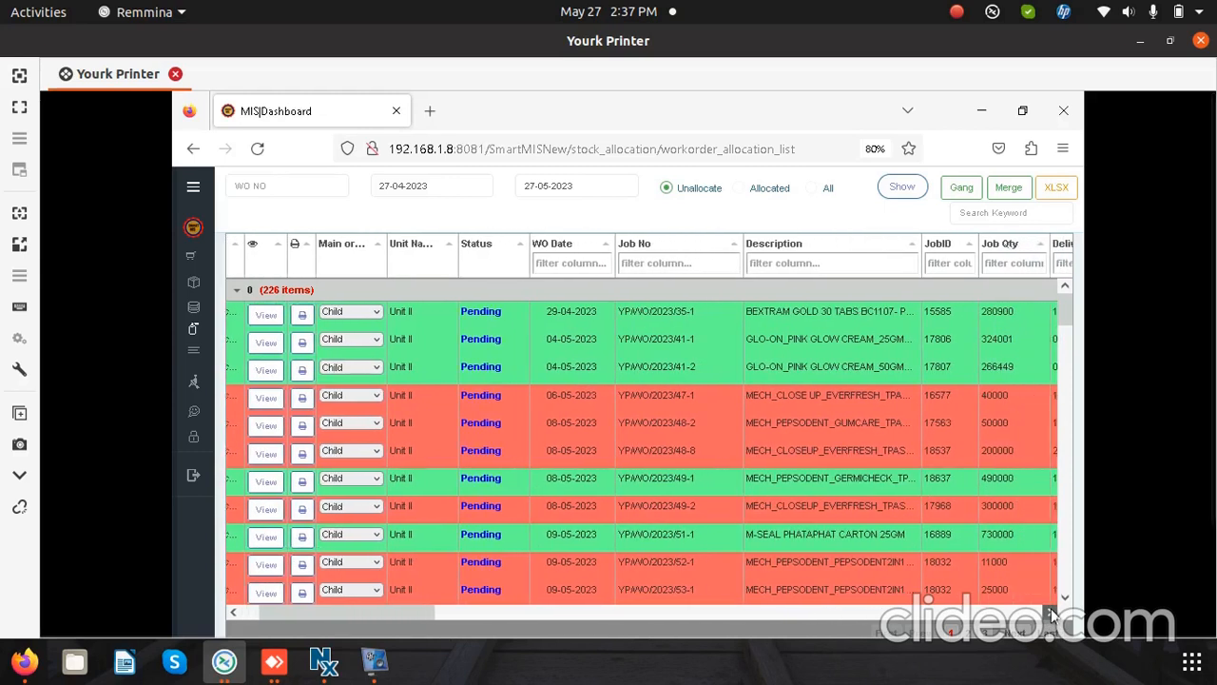
{"action": "left_click", "coordinate": [1052, 614]}
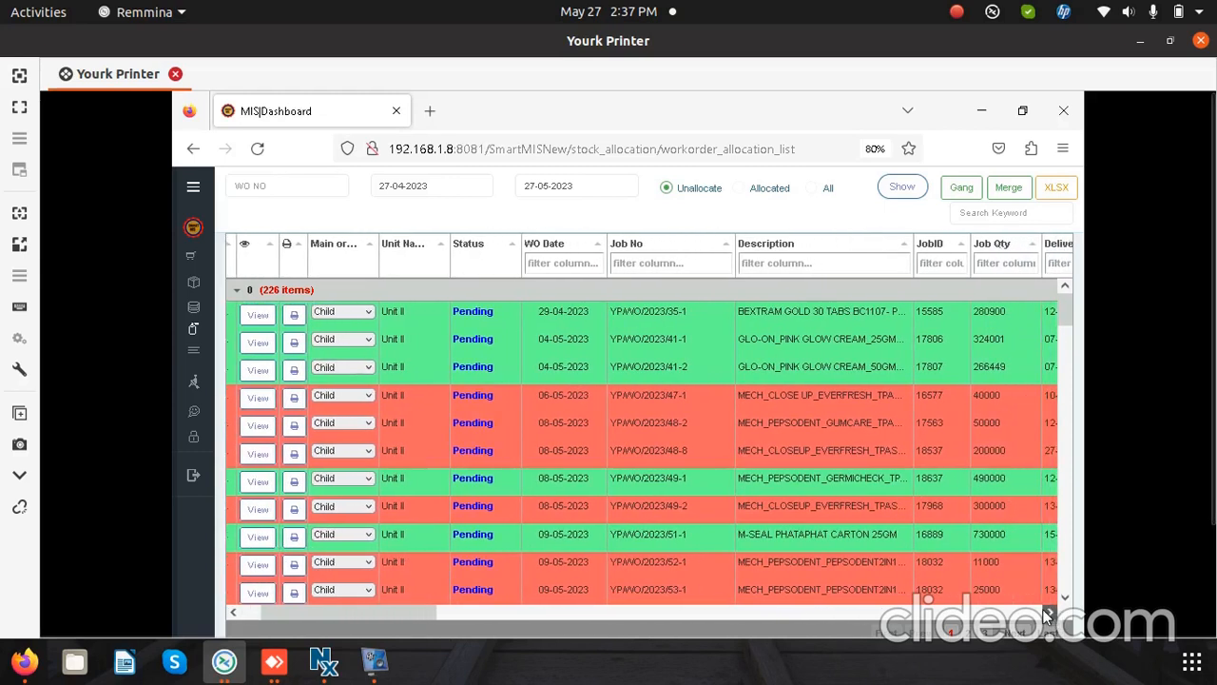
{"action": "left_click", "coordinate": [1051, 614]}
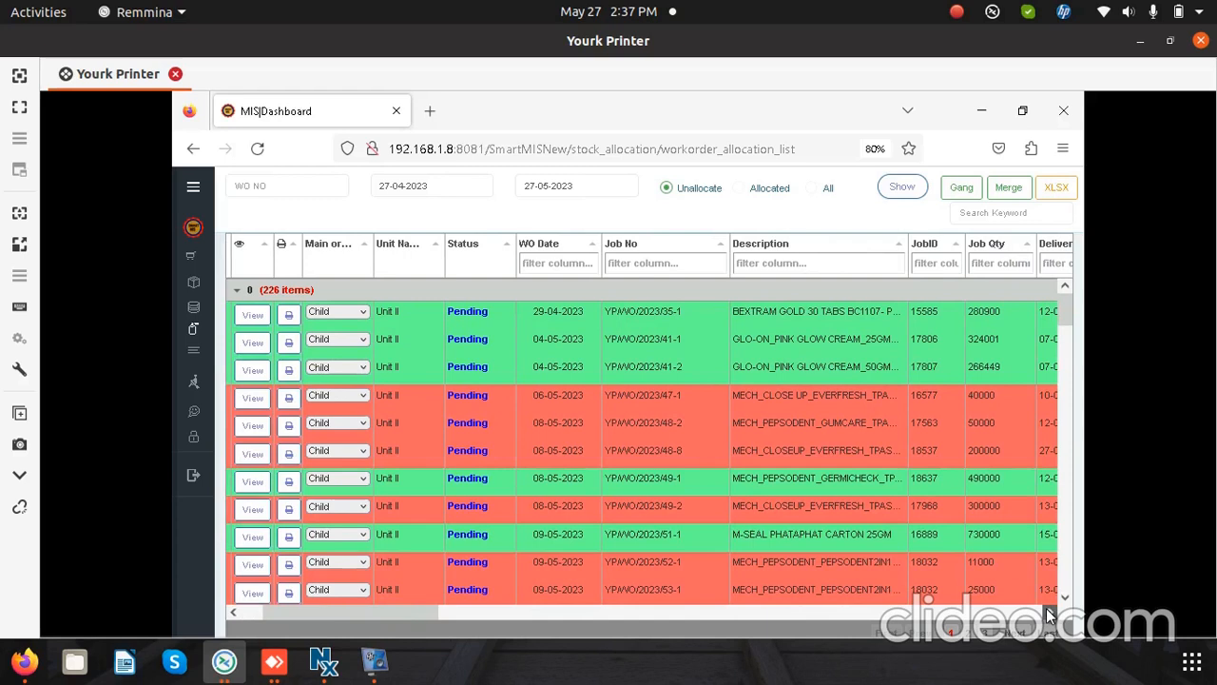
{"action": "left_click", "coordinate": [1052, 614]}
{"action": "left_click", "coordinate": [1052, 613]}
{"action": "left_click", "coordinate": [1052, 613]}
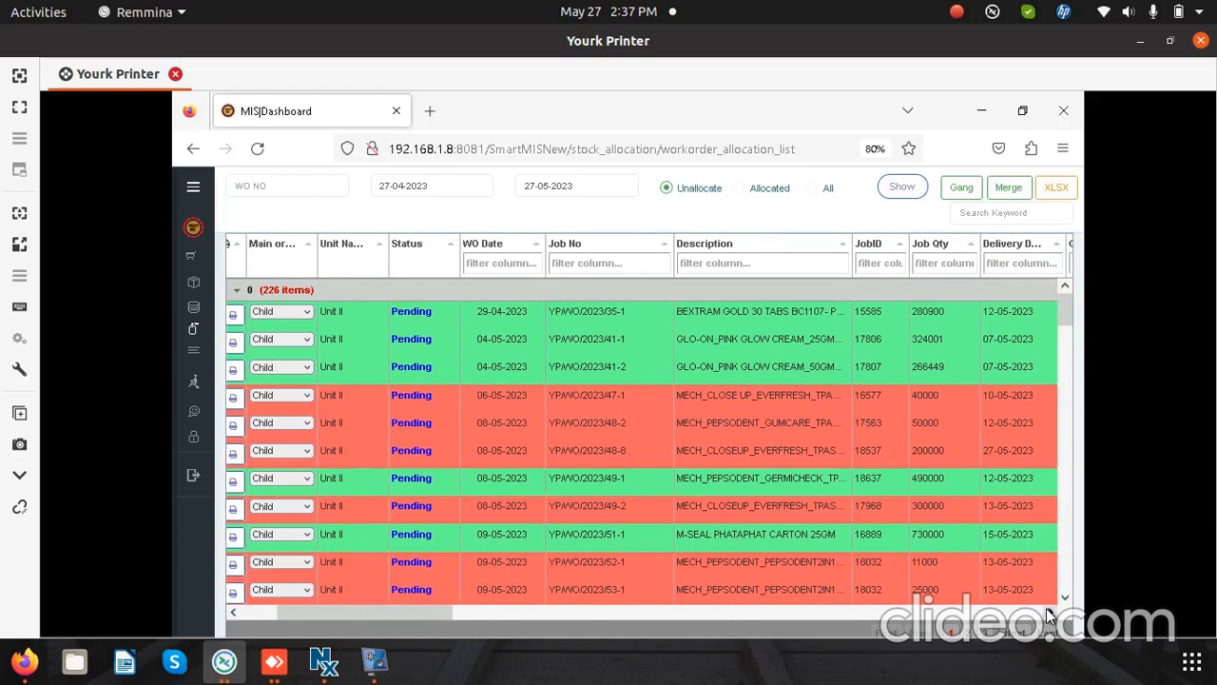
{"action": "left_click", "coordinate": [1052, 613]}
{"action": "left_click", "coordinate": [1051, 613]}
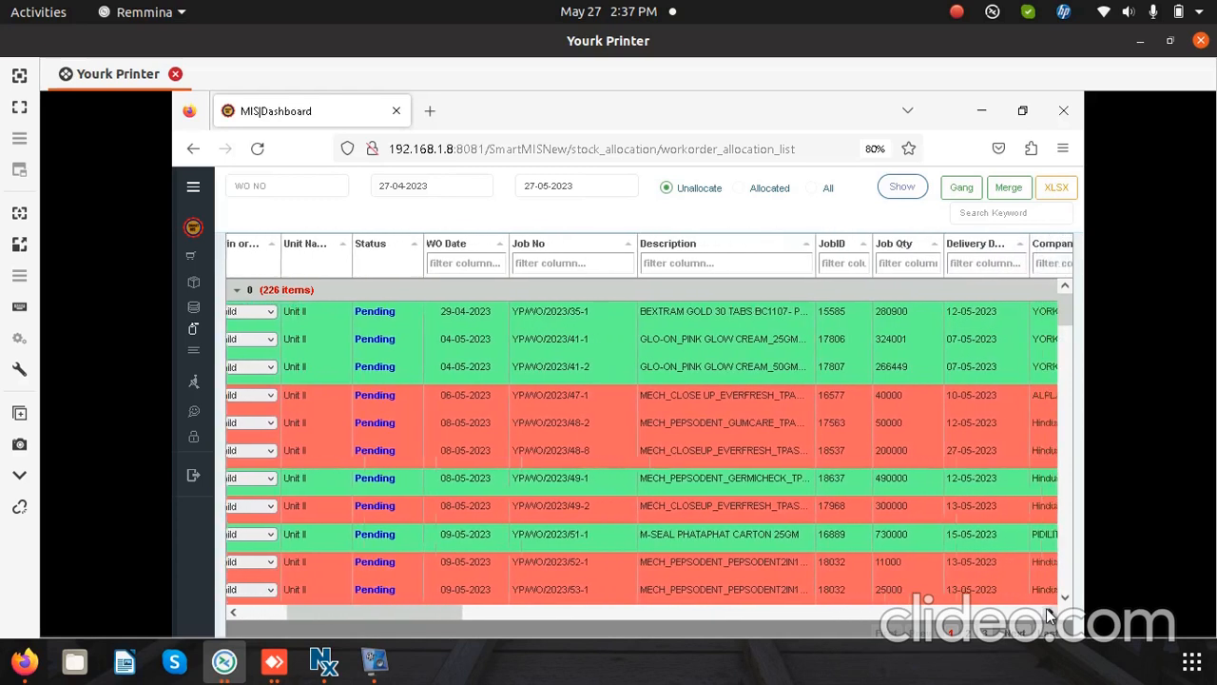
{"action": "left_click", "coordinate": [1051, 613]}
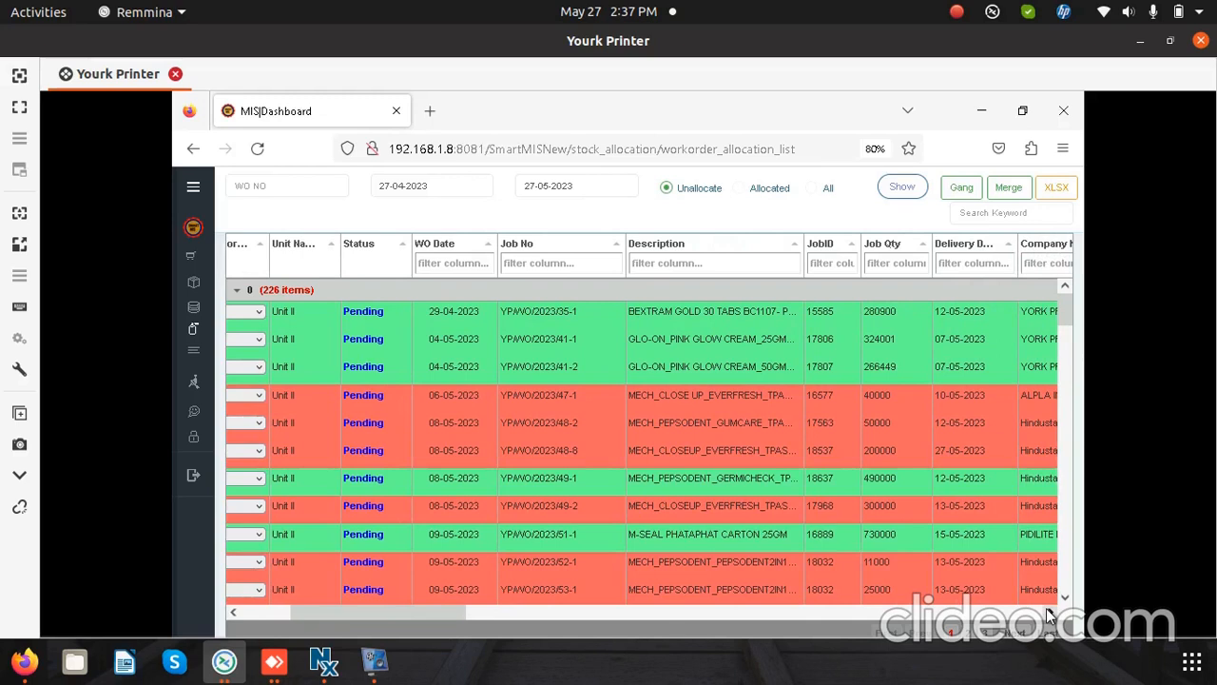
{"action": "left_click", "coordinate": [1049, 613]}
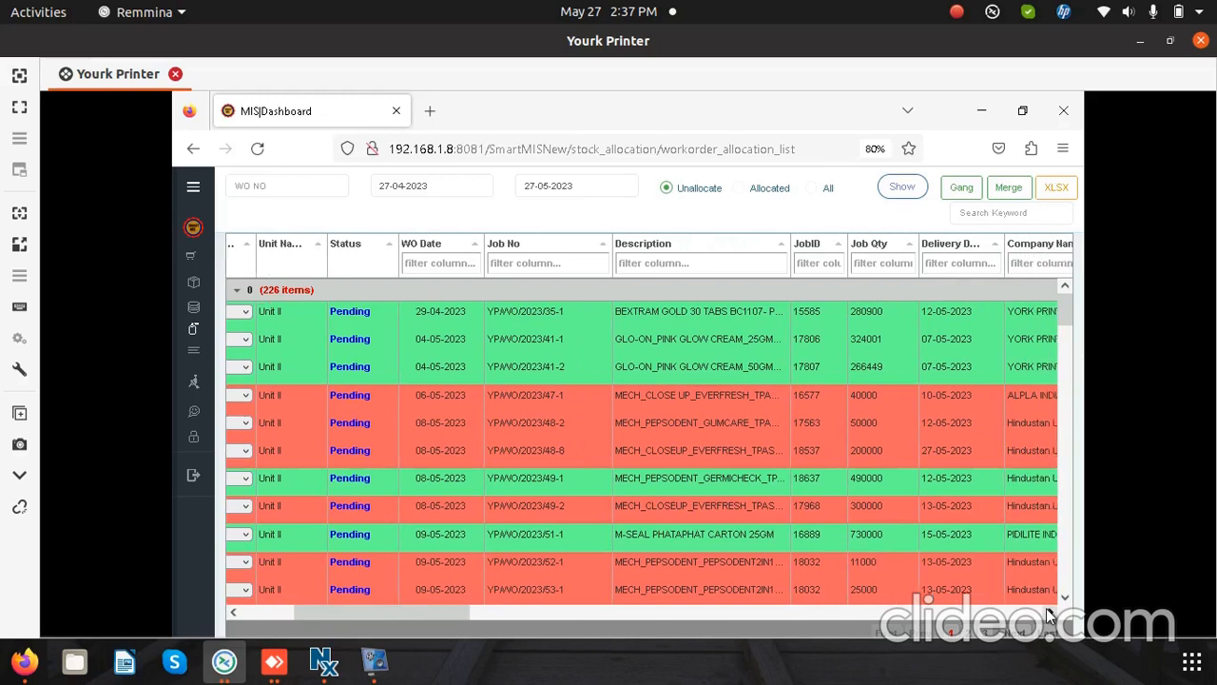
{"action": "left_click", "coordinate": [1046, 609]}
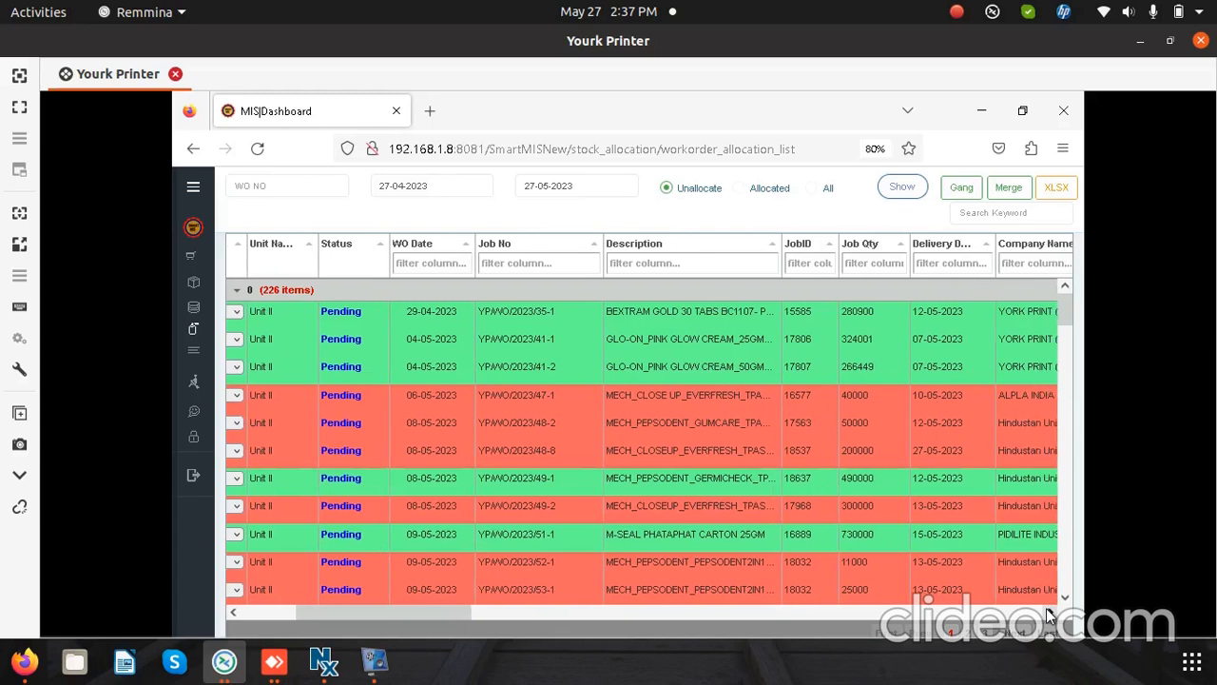
{"action": "left_click", "coordinate": [1048, 613]}
{"action": "left_click", "coordinate": [1047, 612]}
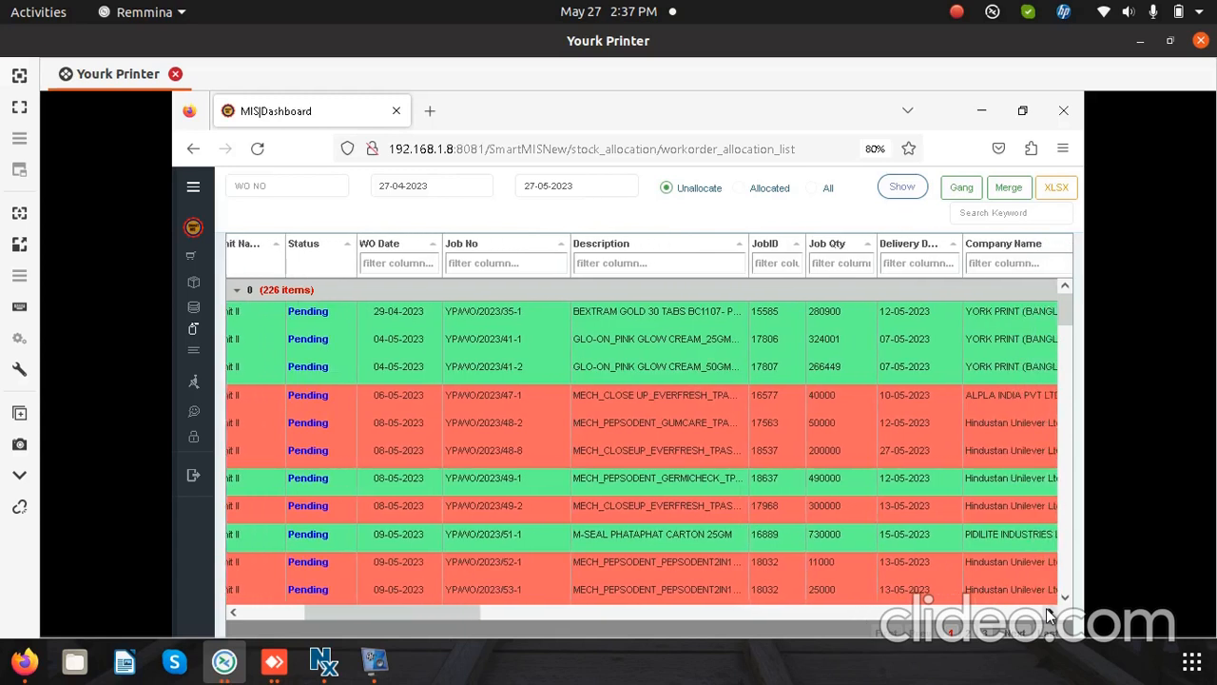
{"action": "left_click", "coordinate": [1046, 613]}
{"action": "left_click", "coordinate": [1045, 613]}
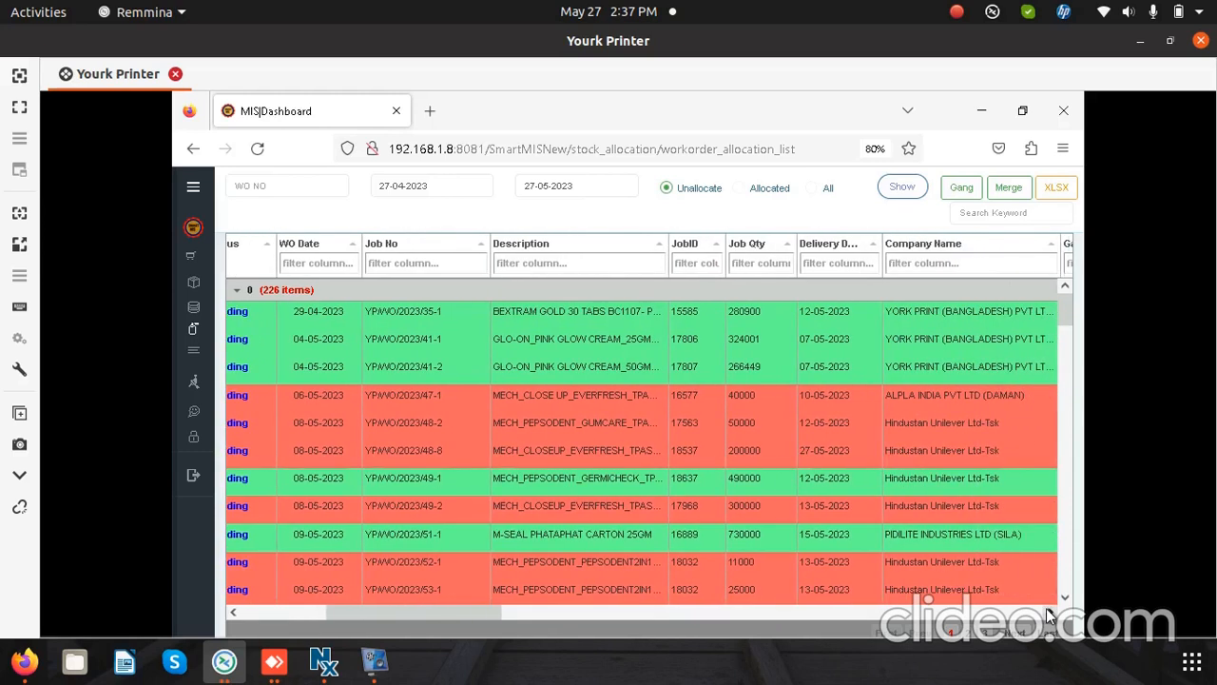
{"action": "left_click", "coordinate": [1048, 613]}
{"action": "left_click", "coordinate": [1047, 614]}
{"action": "left_click", "coordinate": [1048, 613]}
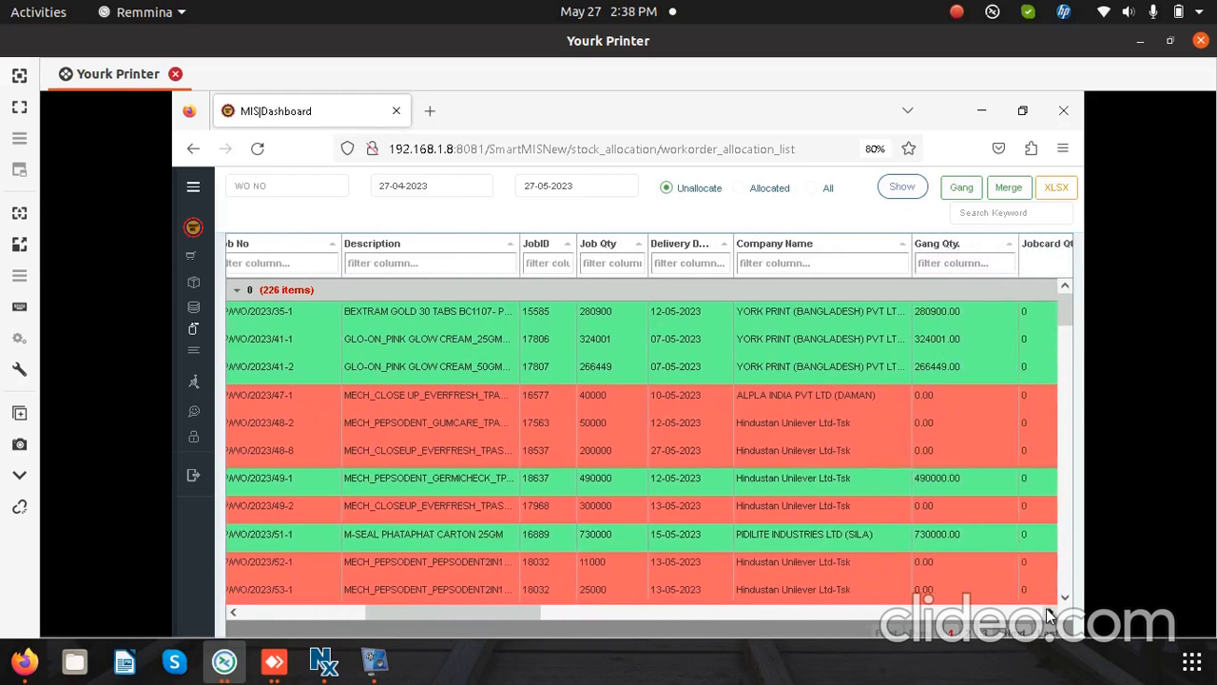
{"action": "left_click", "coordinate": [1048, 614]}
{"action": "left_click", "coordinate": [1048, 613]}
{"action": "left_click", "coordinate": [1047, 613]}
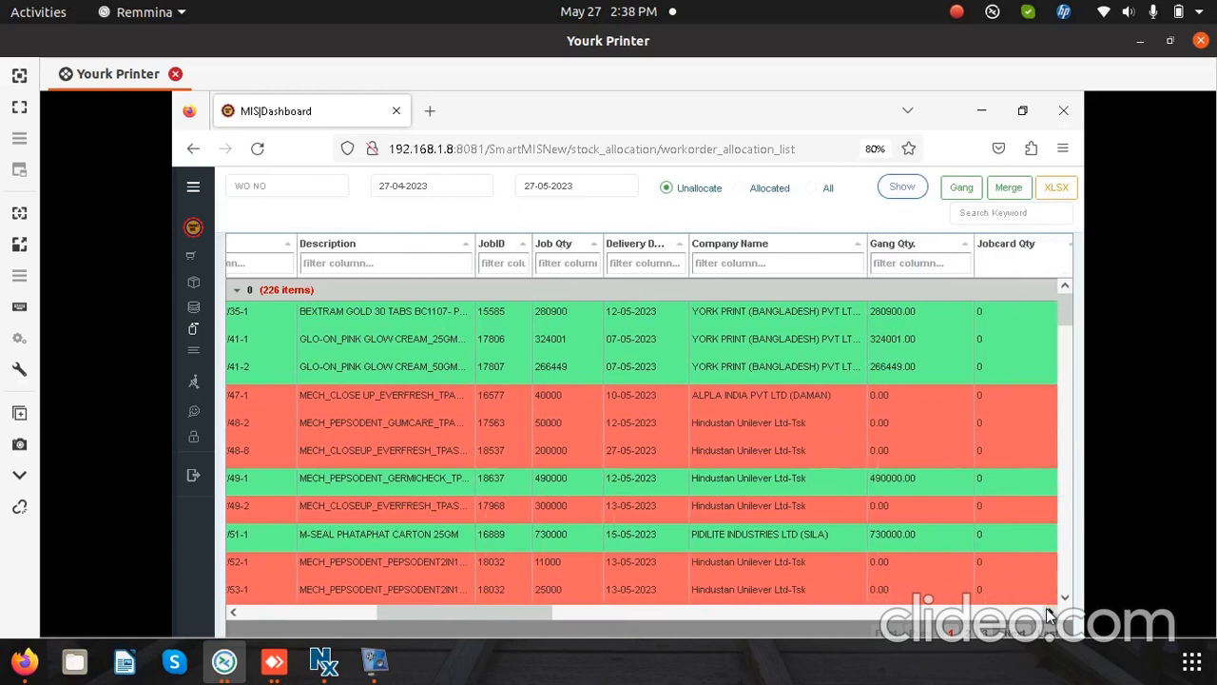
{"action": "left_click", "coordinate": [1047, 613]}
{"action": "left_click", "coordinate": [1048, 613]}
{"action": "left_click", "coordinate": [1047, 613]}
{"action": "left_click", "coordinate": [1048, 613]}
{"action": "left_click", "coordinate": [1048, 614]}
{"action": "left_click", "coordinate": [1048, 613]}
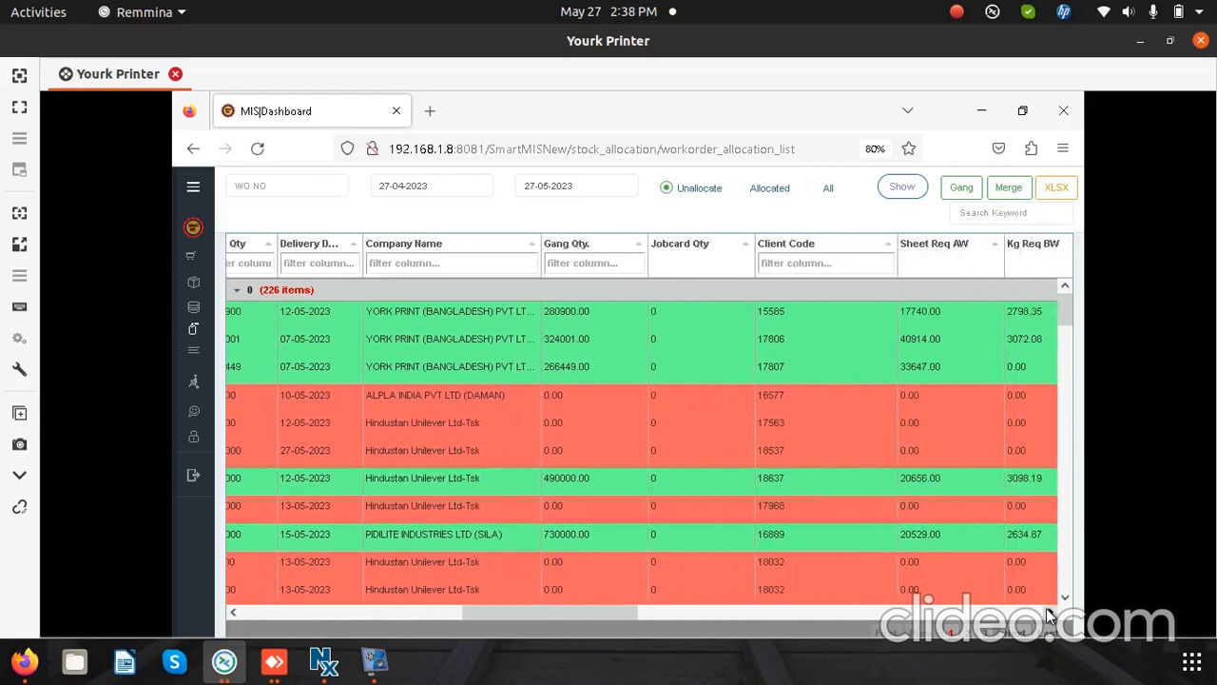
{"action": "left_click", "coordinate": [278, 613]}
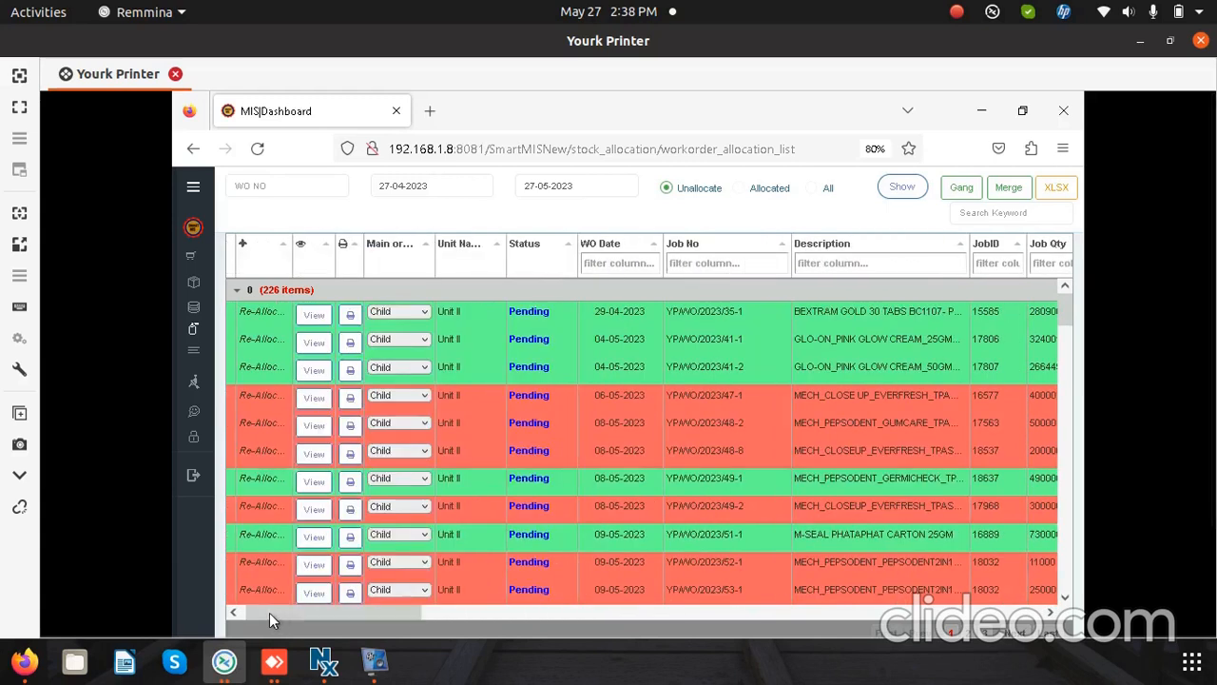
{"action": "left_click", "coordinate": [259, 612]}
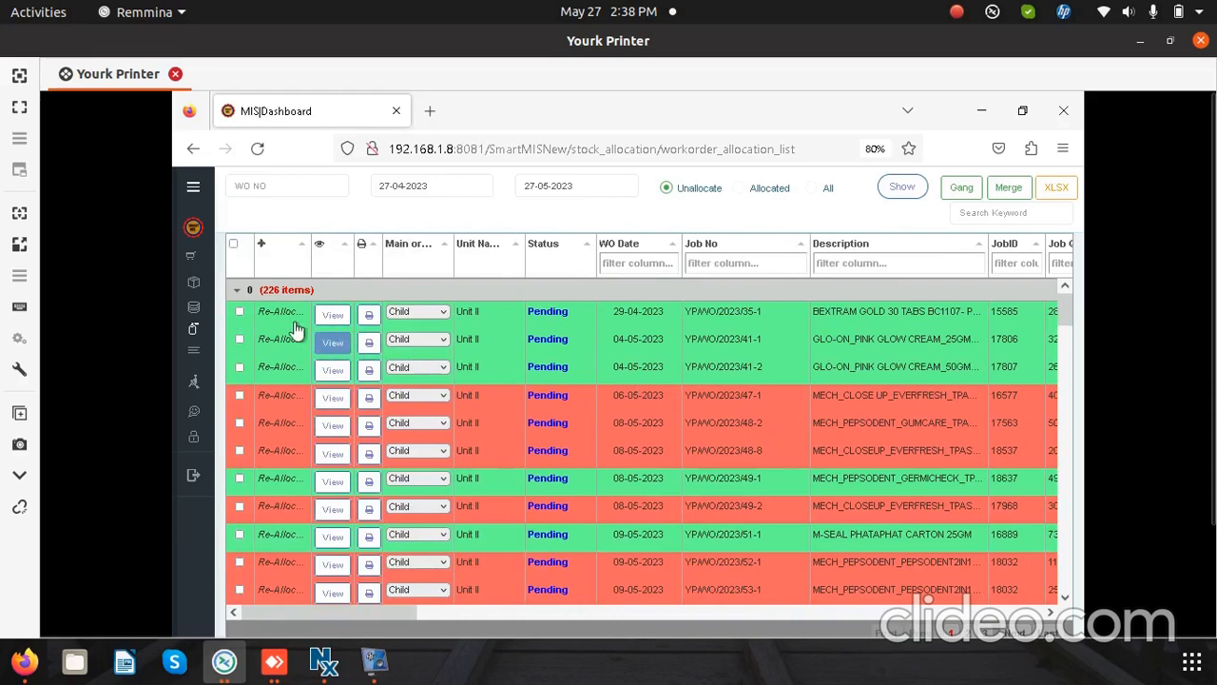
Step: Open the re-allocation of the GLO-ON_PINK GLOW CREAM_50GM job and load the stock details of its CL-ITC-None-350 GSM board
{"action": "left_click", "coordinate": [239, 368]}
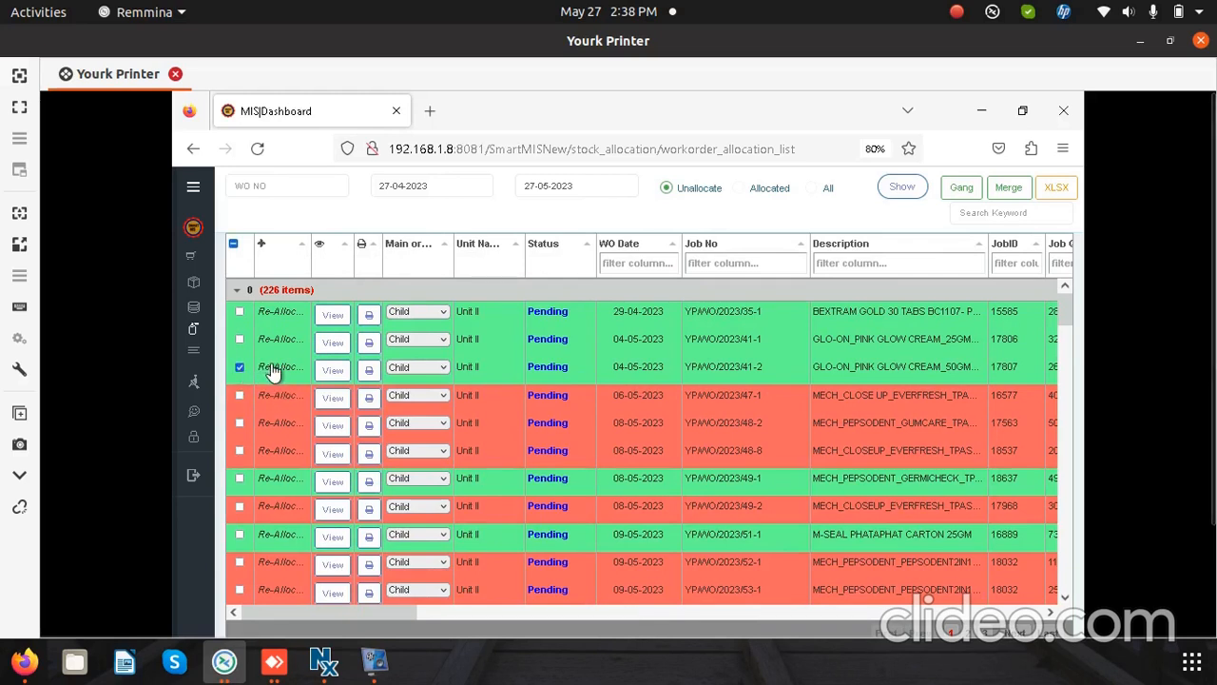
{"action": "left_click", "coordinate": [271, 368]}
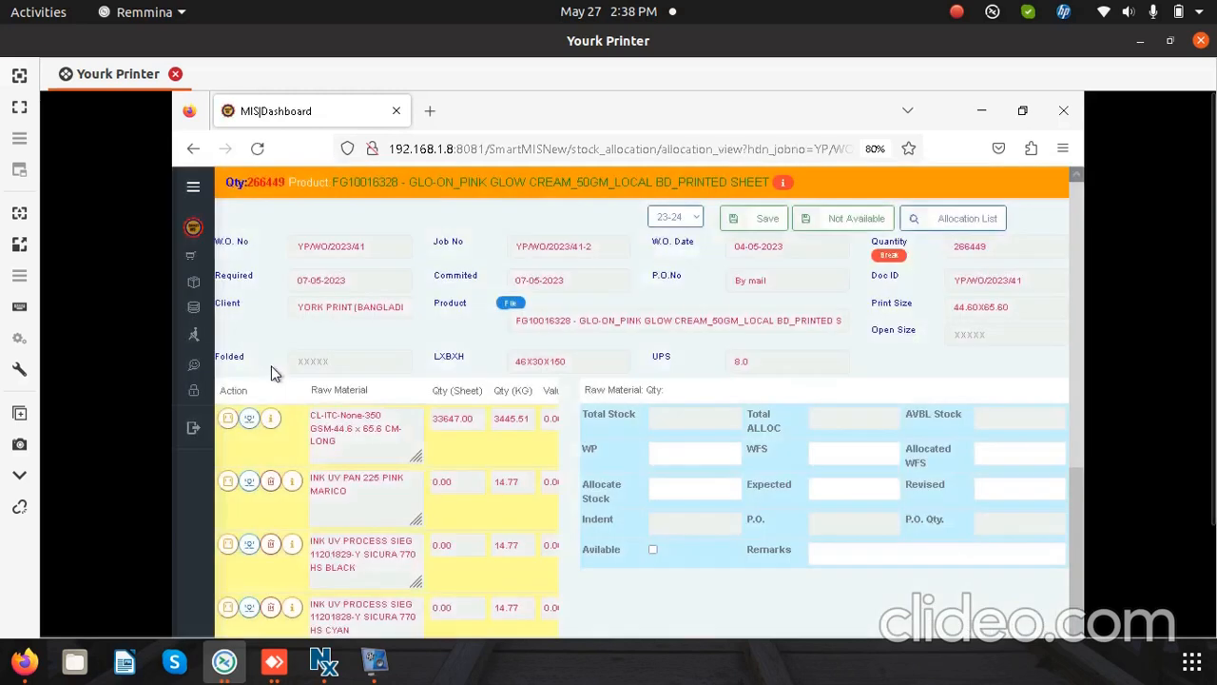
{"action": "left_click", "coordinate": [353, 427]}
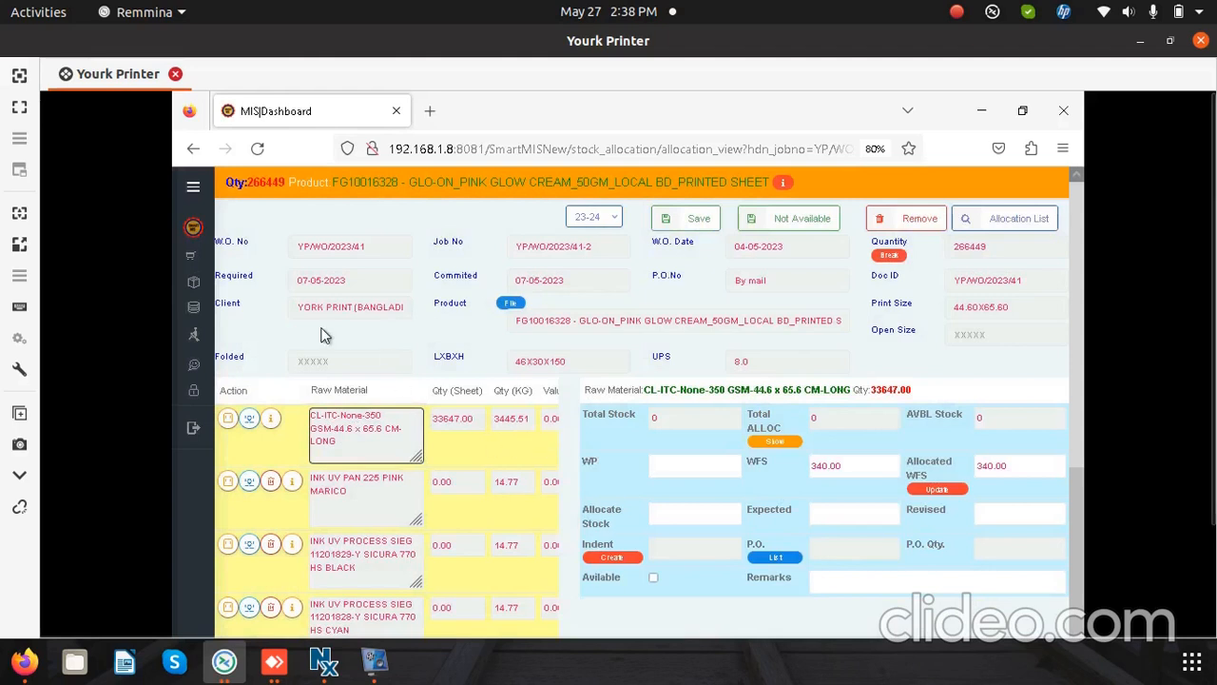
Step: Review the job's header details: work order and job numbers, order date, quantity, required and committed dates, and LXBXH dimensions
{"action": "left_click_drag", "start_coordinate": [378, 249], "coordinate": [304, 245]}
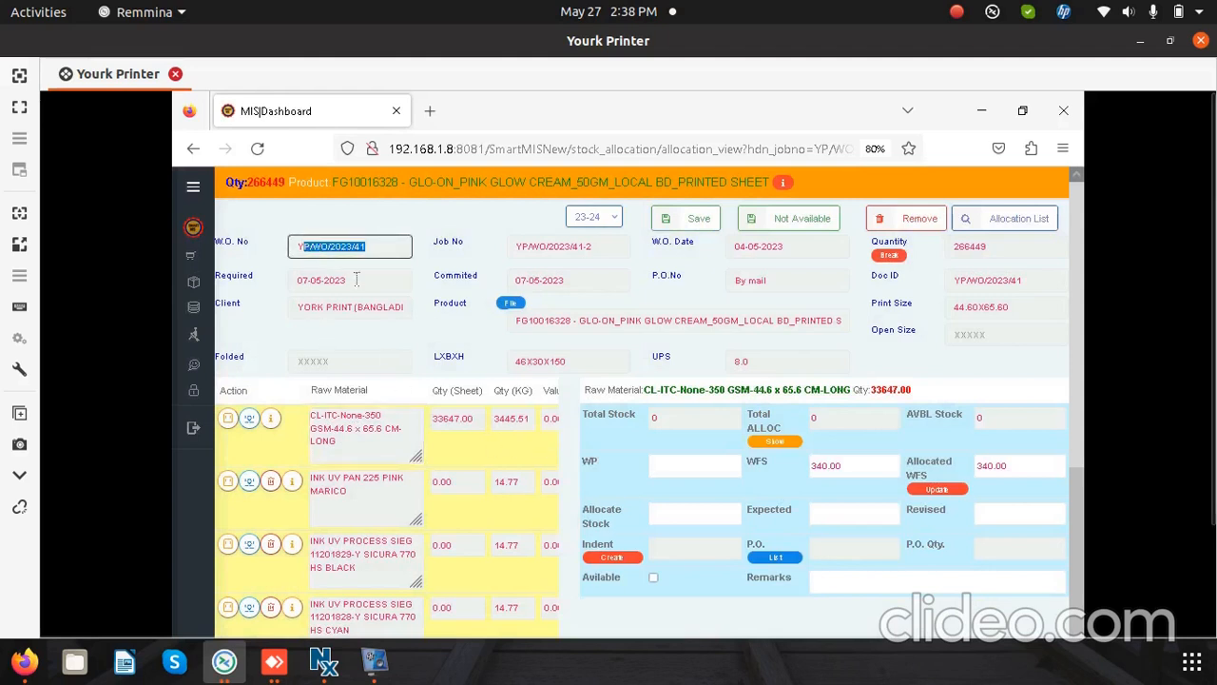
{"action": "left_click_drag", "start_coordinate": [598, 249], "coordinate": [518, 246]}
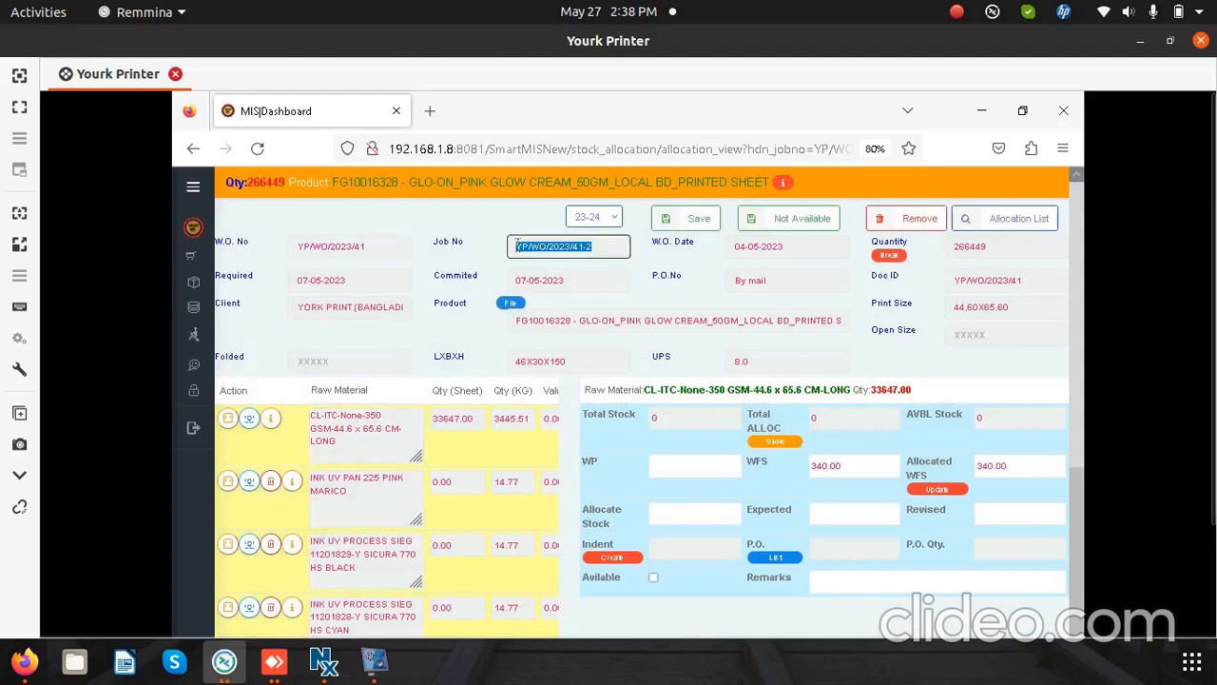
{"action": "left_click_drag", "start_coordinate": [787, 246], "coordinate": [715, 249]}
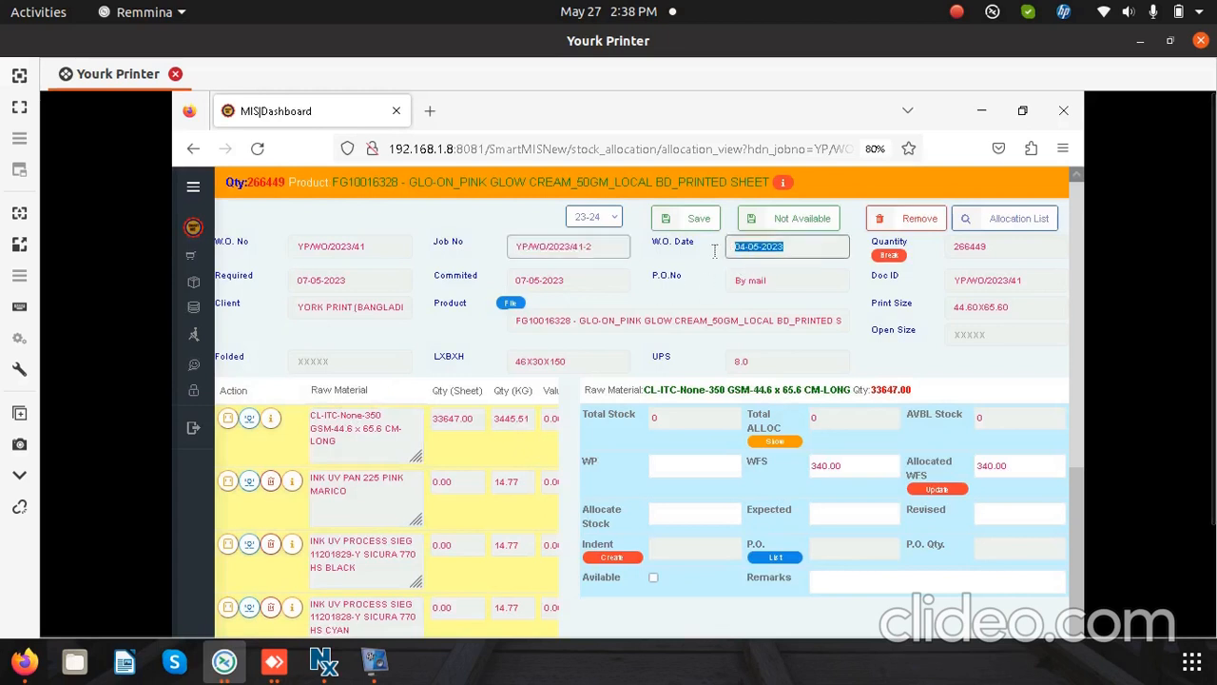
{"action": "left_click_drag", "start_coordinate": [1022, 250], "coordinate": [947, 247]}
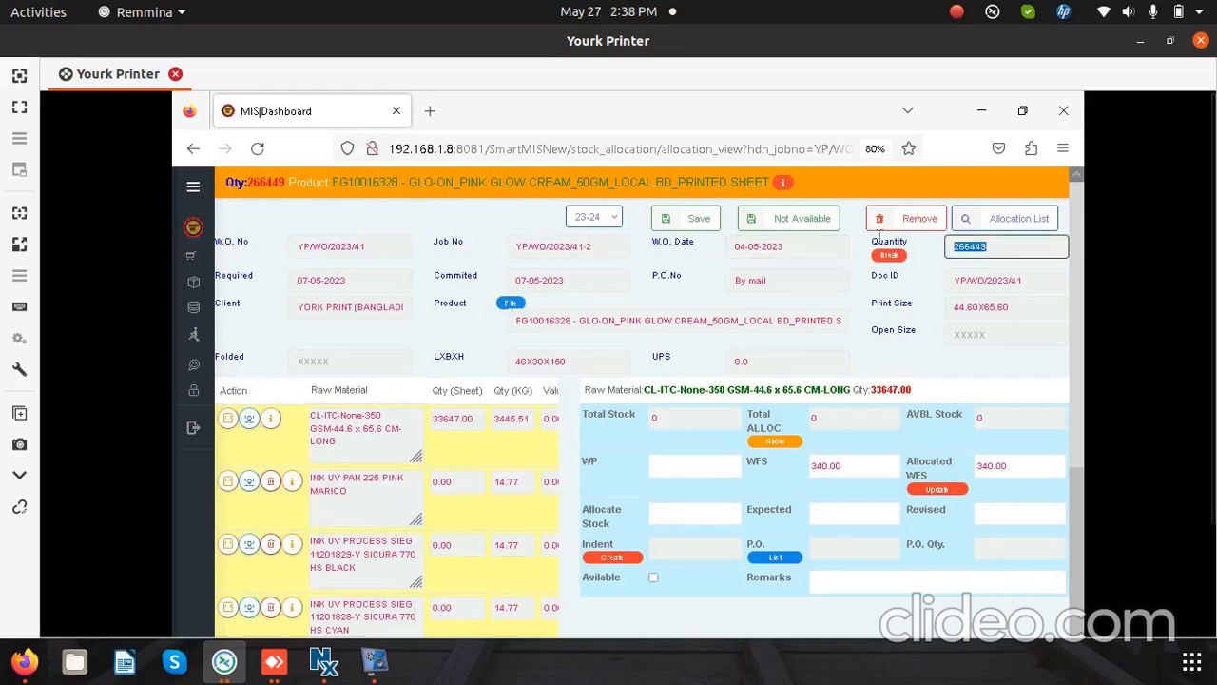
{"action": "double_click", "coordinate": [324, 281]}
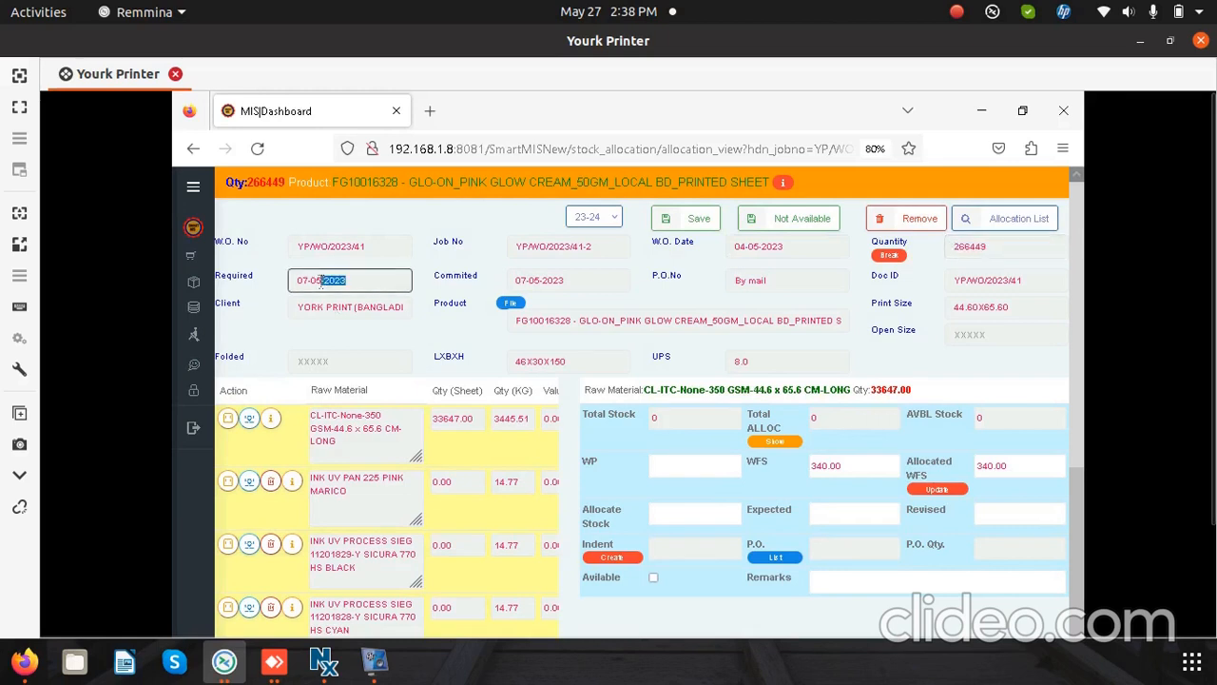
{"action": "left_click_drag", "start_coordinate": [573, 281], "coordinate": [522, 281]}
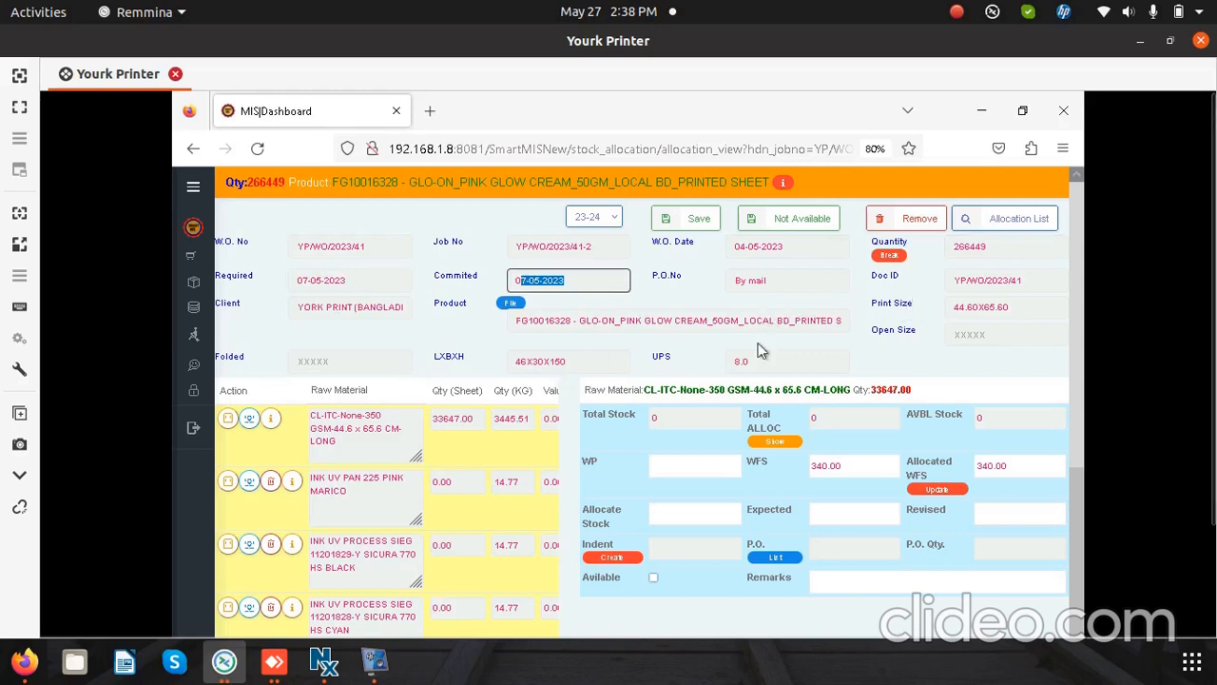
{"action": "left_click_drag", "start_coordinate": [747, 326], "coordinate": [515, 361]}
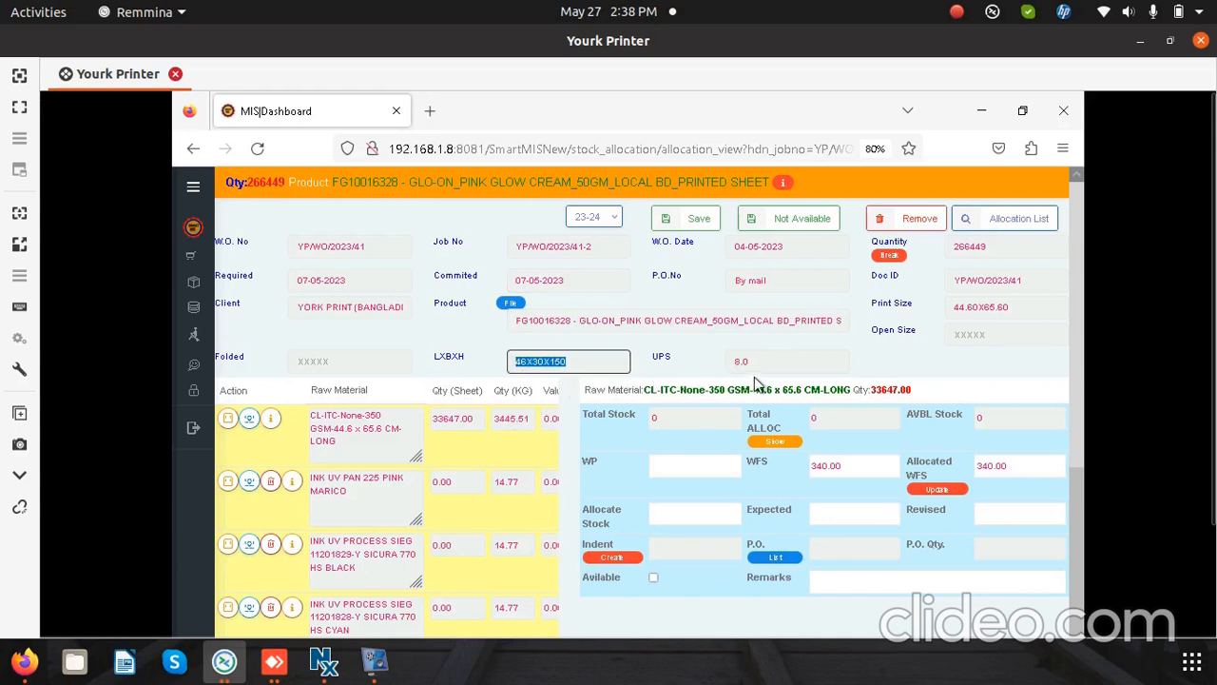
Step: Review the job's UPS value and the selected board's total stock, total allocated and available stock
{"action": "left_click_drag", "start_coordinate": [761, 367], "coordinate": [728, 367]}
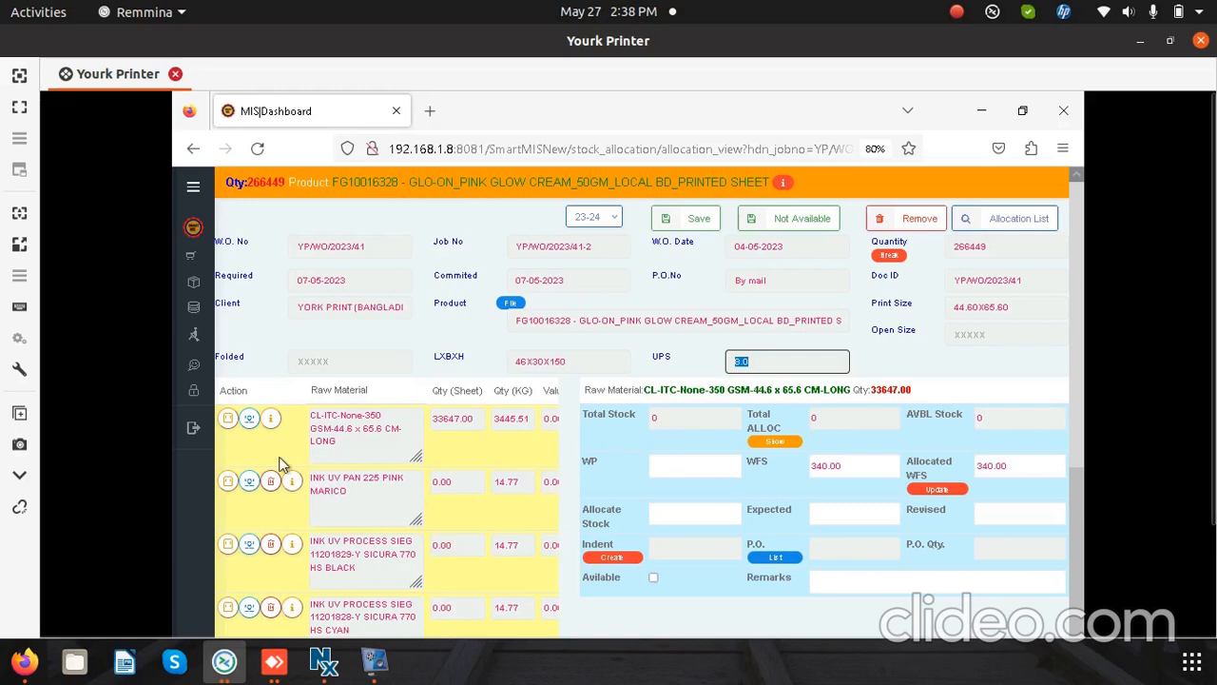
{"action": "left_click", "coordinate": [363, 439]}
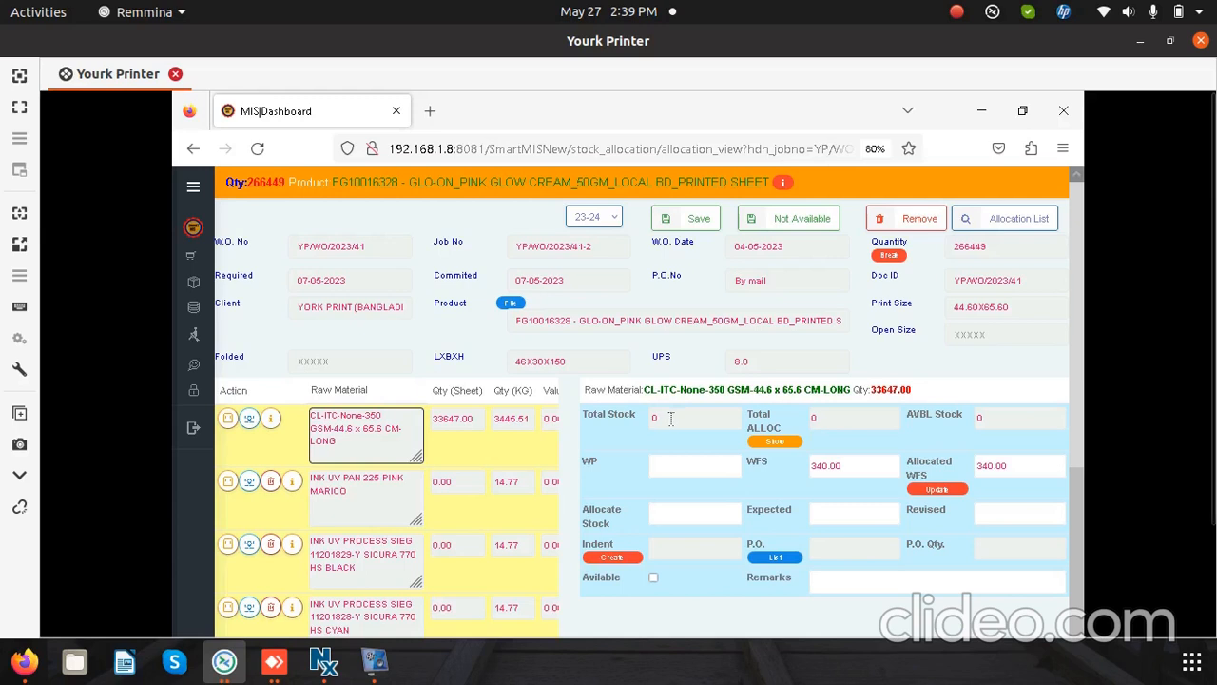
{"action": "left_click", "coordinate": [669, 418]}
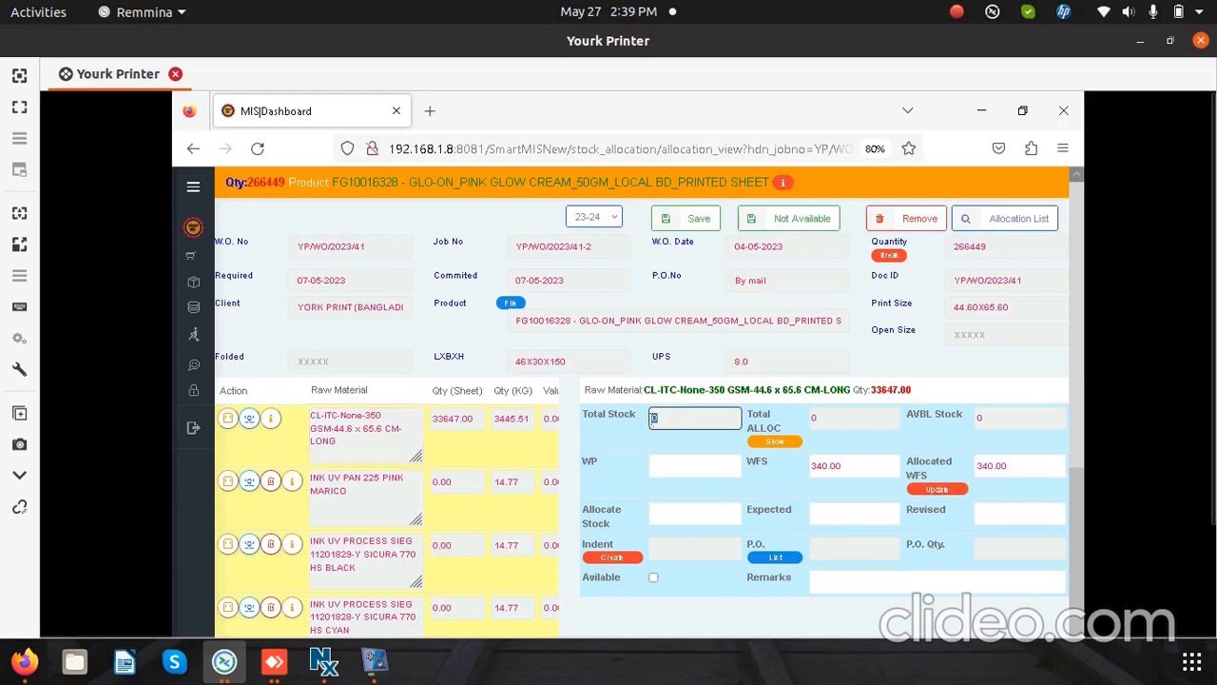
{"action": "left_click", "coordinate": [831, 415]}
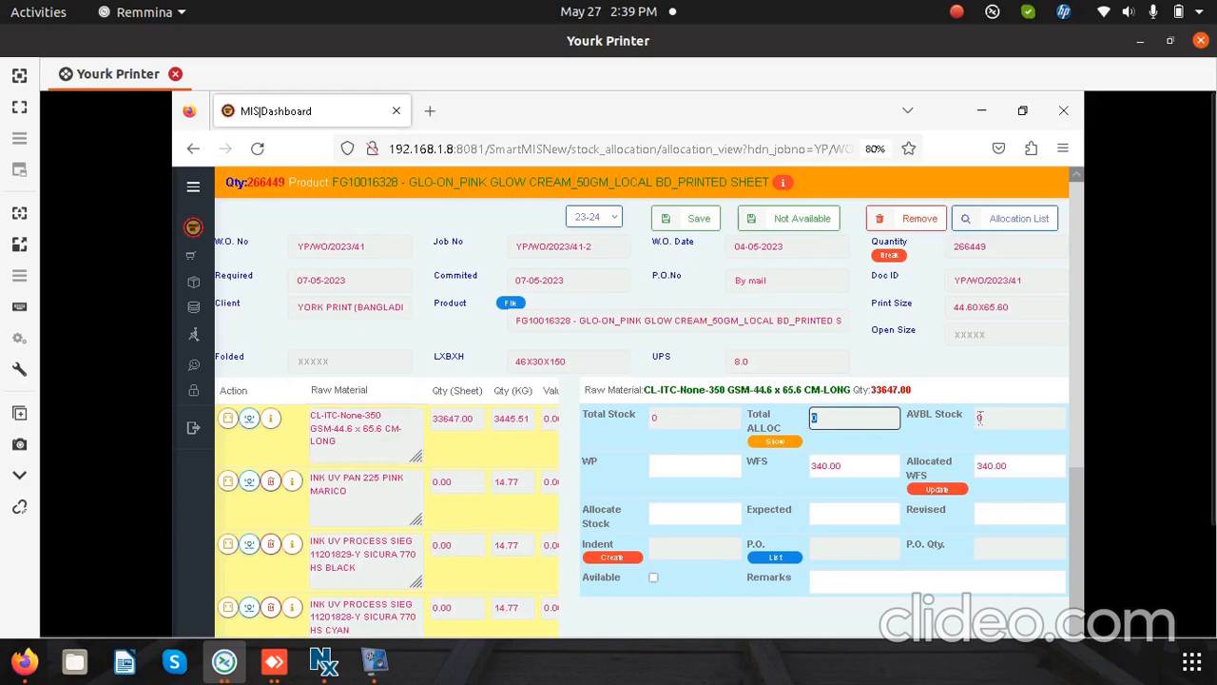
{"action": "left_click", "coordinate": [987, 418]}
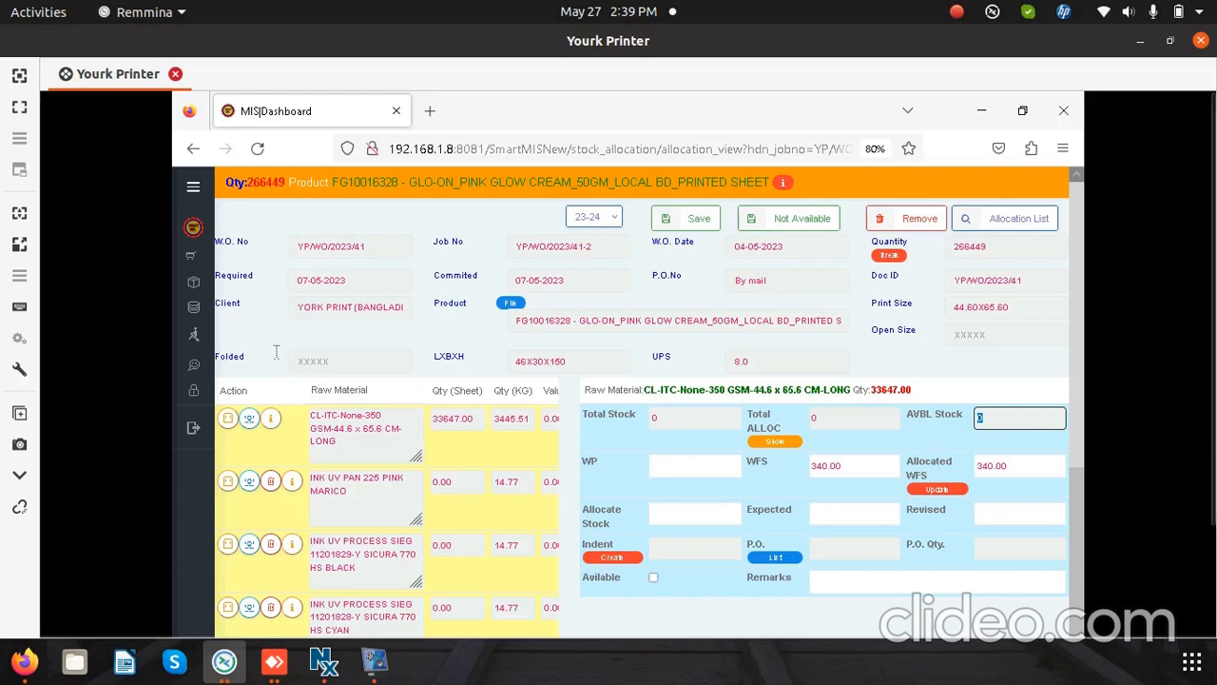
Step: Return to the unallocated work order list, open the re-allocation of PROVITEN SILVER 7 TABLETS and load its PXL-ITC-None-300 GSM board's stock details
{"action": "mouse_move", "coordinate": [198, 291]}
{"action": "left_click", "coordinate": [243, 308]}
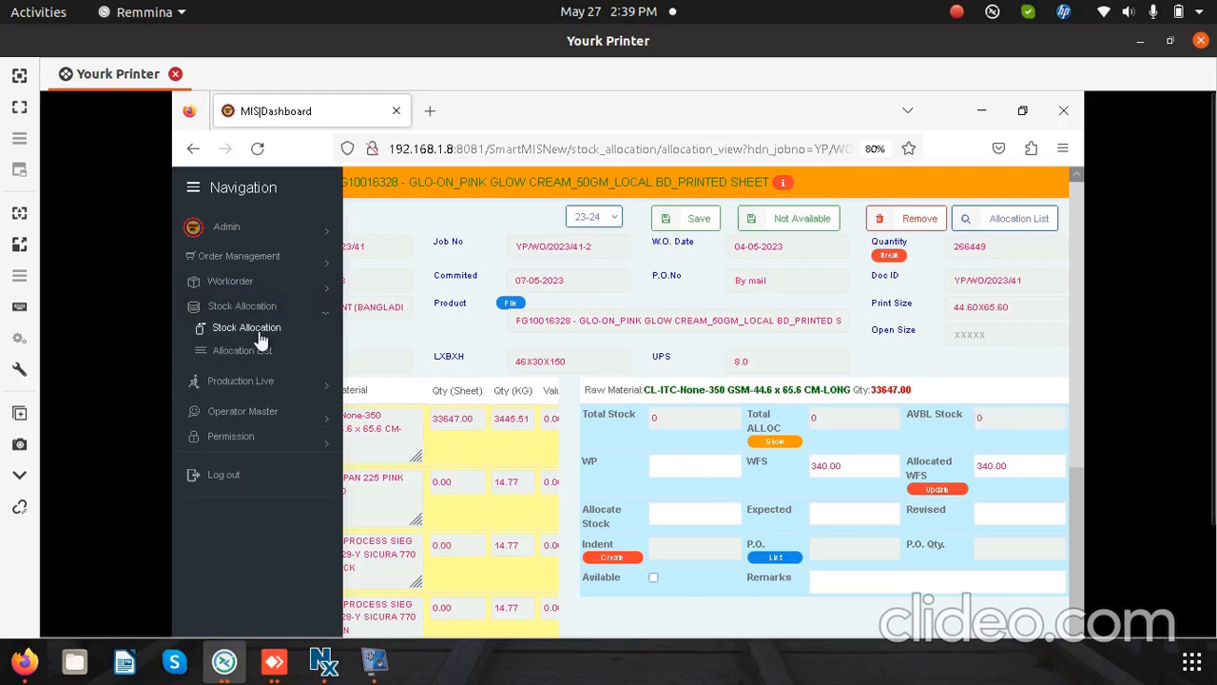
{"action": "left_click", "coordinate": [259, 331]}
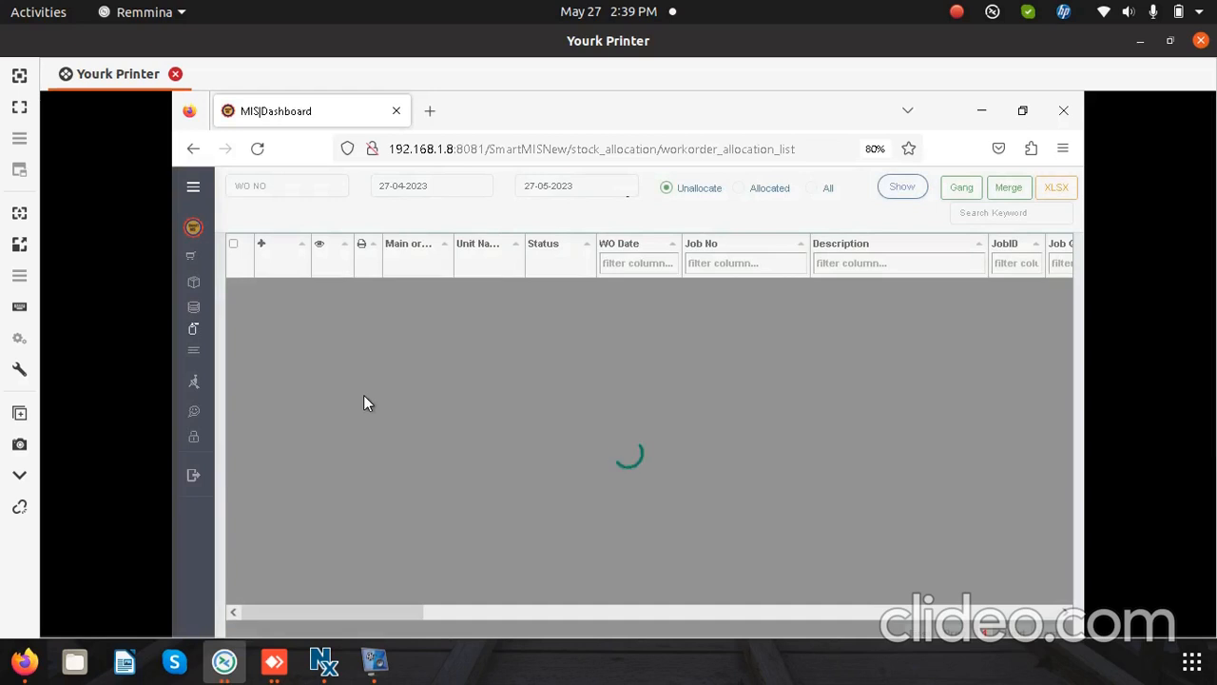
{"action": "scroll", "coordinate": [308, 443], "scroll_direction": "down", "scroll_amount": 1}
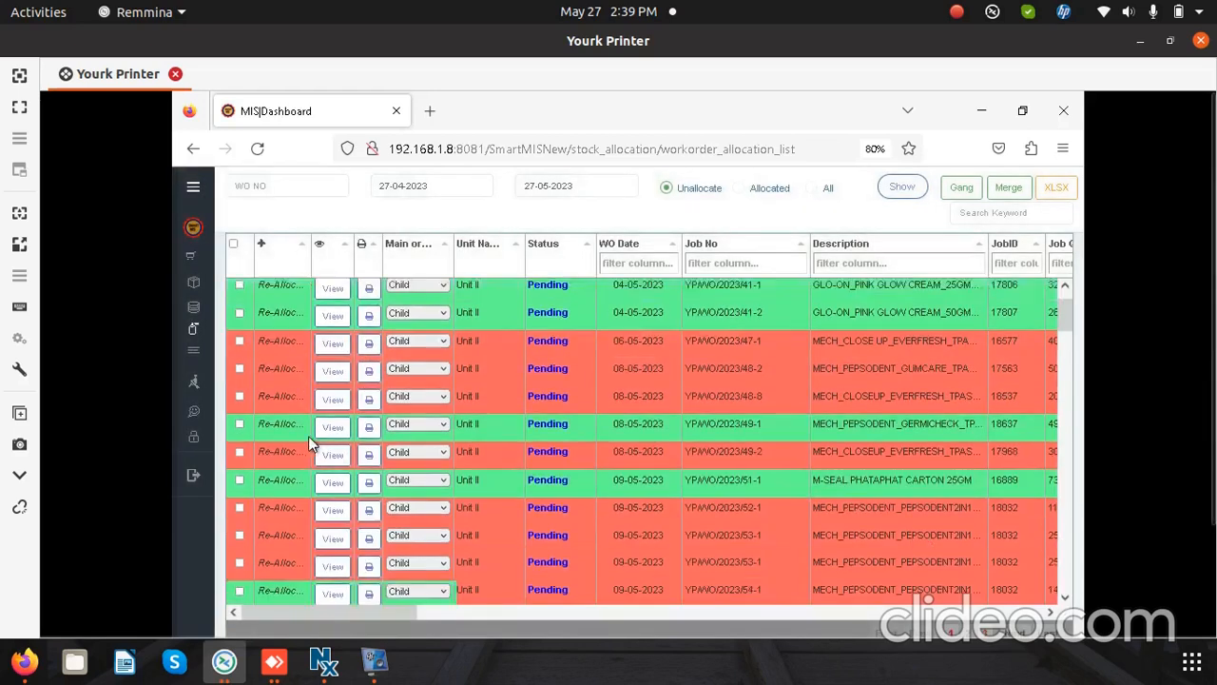
{"action": "scroll", "coordinate": [308, 435], "scroll_direction": "down", "scroll_amount": 2}
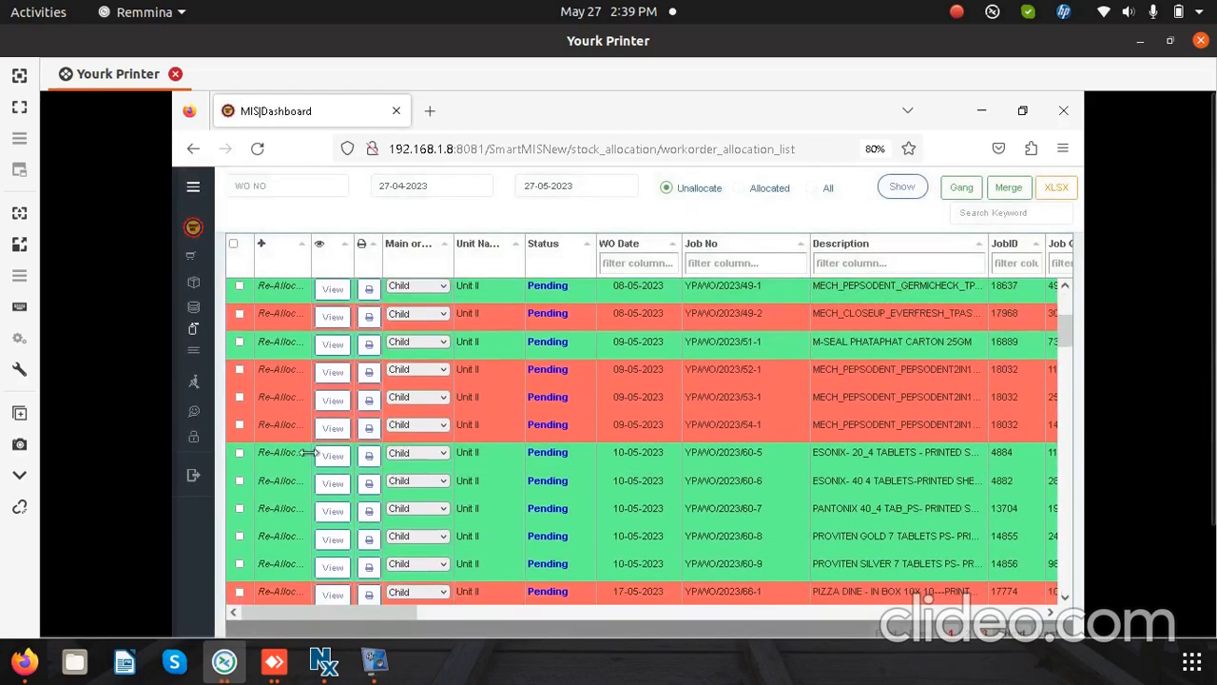
{"action": "left_click", "coordinate": [276, 566]}
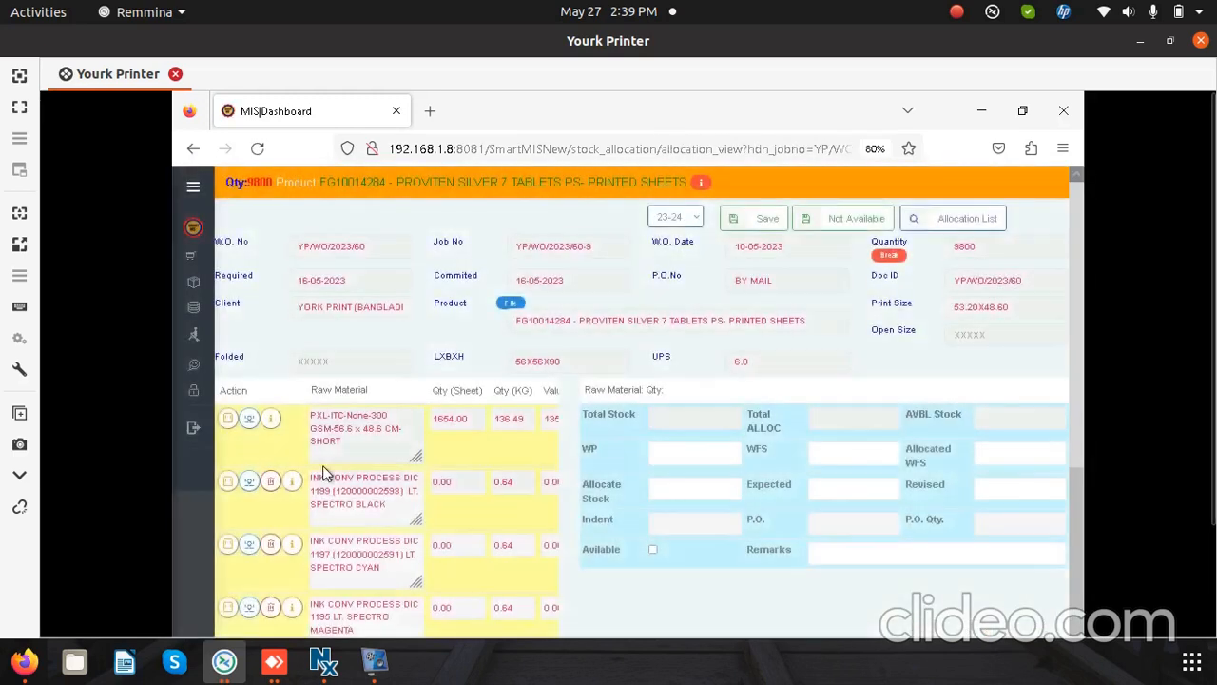
{"action": "left_click", "coordinate": [351, 449]}
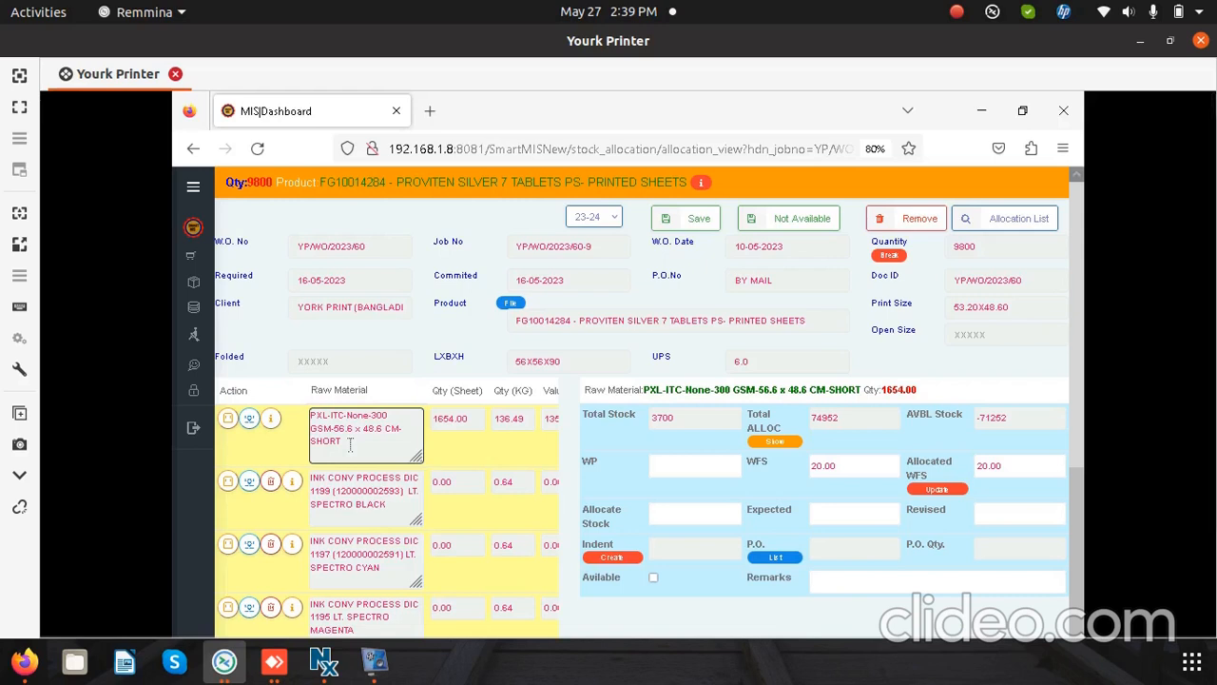
Step: Compare the board's required sheet quantity with its total stock, total allocated and available stock
{"action": "left_click_drag", "start_coordinate": [473, 425], "coordinate": [432, 425]}
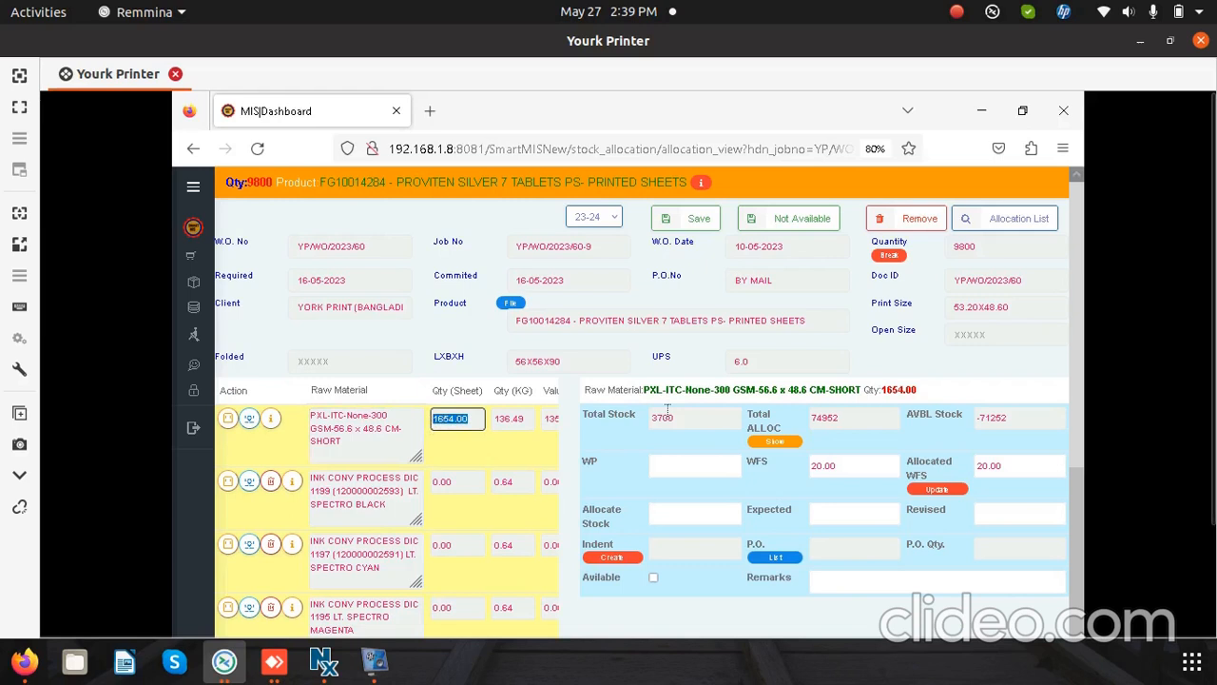
{"action": "left_click_drag", "start_coordinate": [675, 417], "coordinate": [641, 419]}
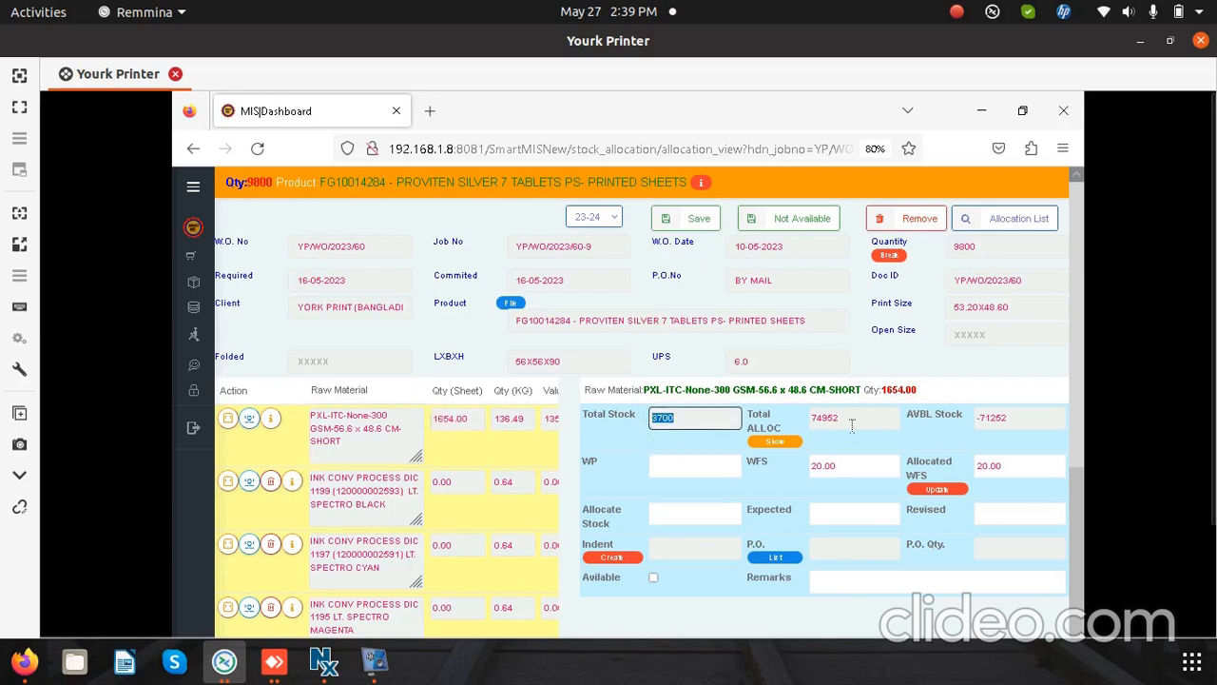
{"action": "left_click_drag", "start_coordinate": [850, 421], "coordinate": [806, 421]}
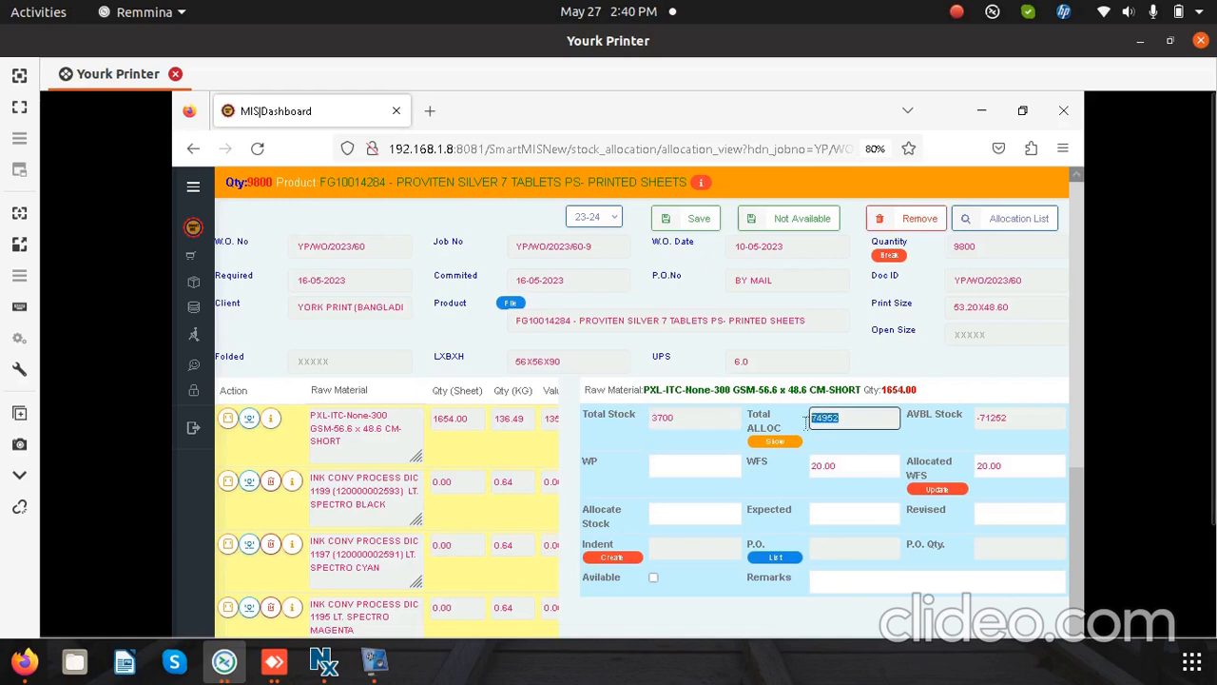
{"action": "left_click_drag", "start_coordinate": [1024, 425], "coordinate": [964, 422]}
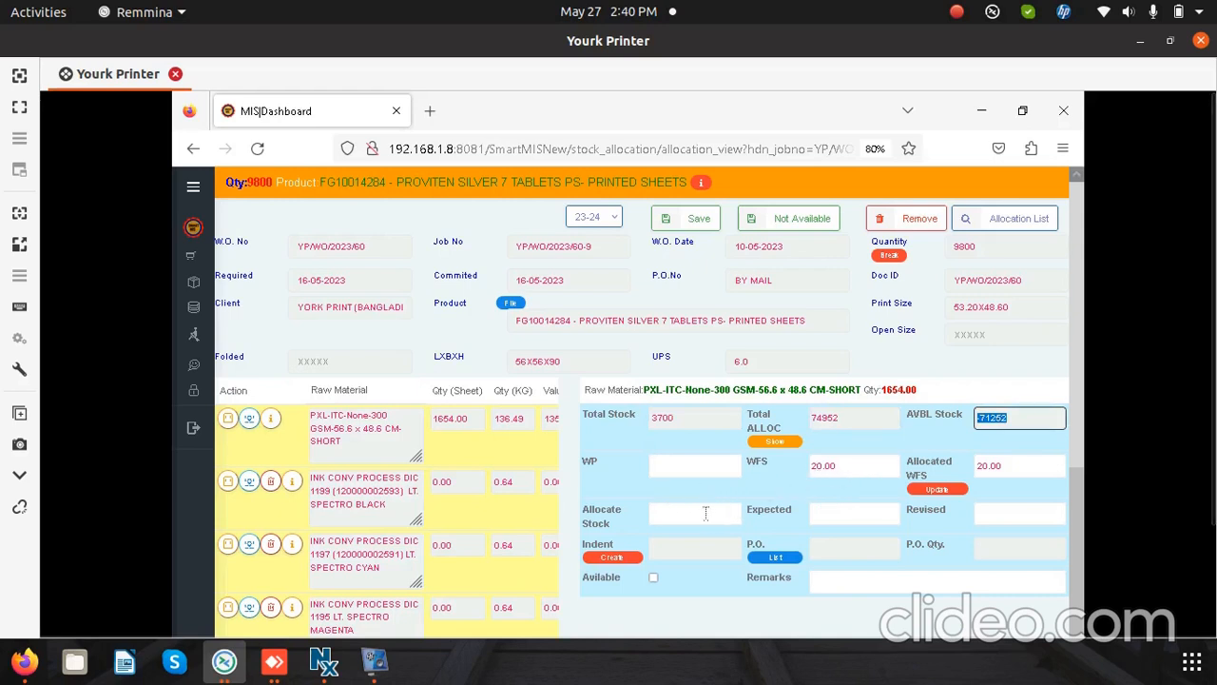
Step: Enter 1654 as the stock to allocate for the PXL-ITC-None-300 GSM-56.6 x 48.6 CM-SHORT board and save the allocation
{"action": "left_click", "coordinate": [382, 442]}
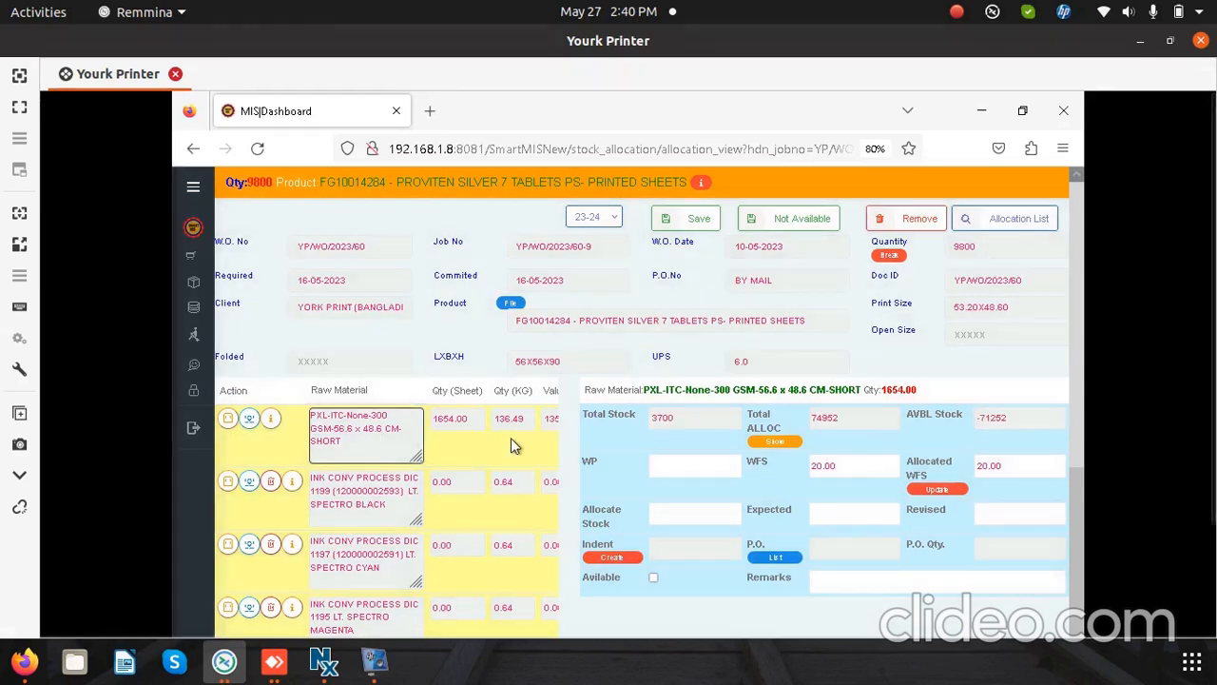
{"action": "left_click", "coordinate": [679, 521]}
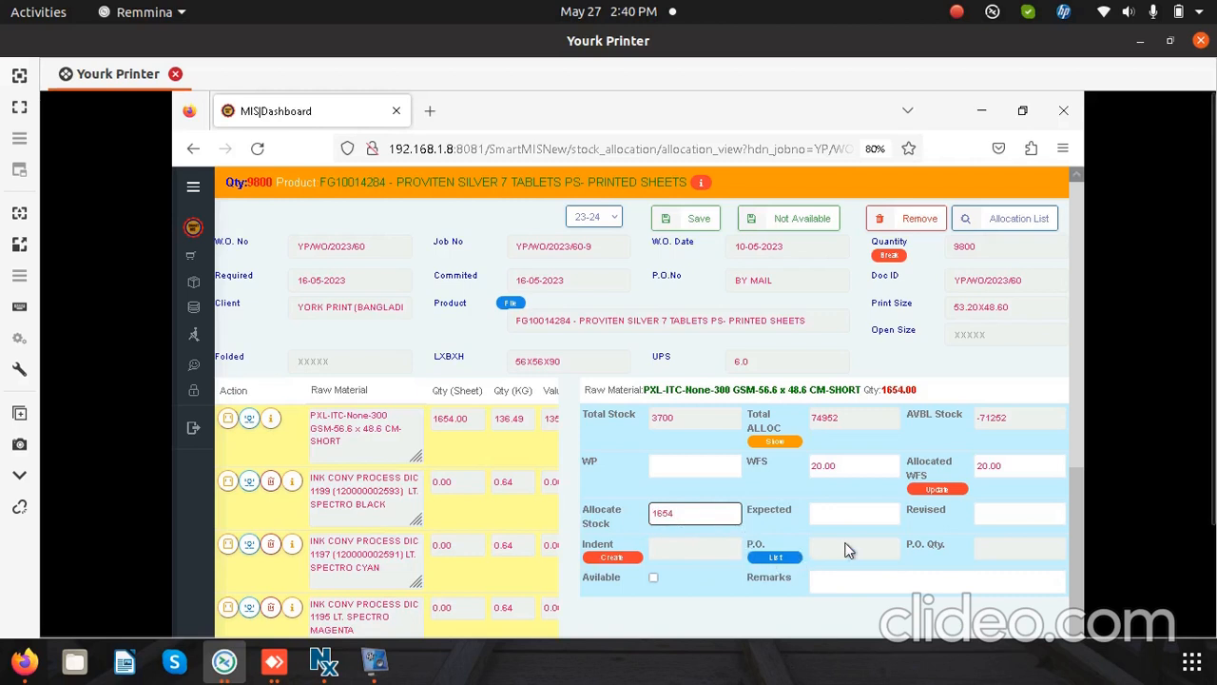
{"action": "left_click", "coordinate": [708, 223]}
Step: Search Unit II's stock for a raw material change of the board and choose RM20021154, PXL-ITC-None-300 GSM-63 x 83.1 CM-LONG
{"action": "left_click", "coordinate": [228, 418]}
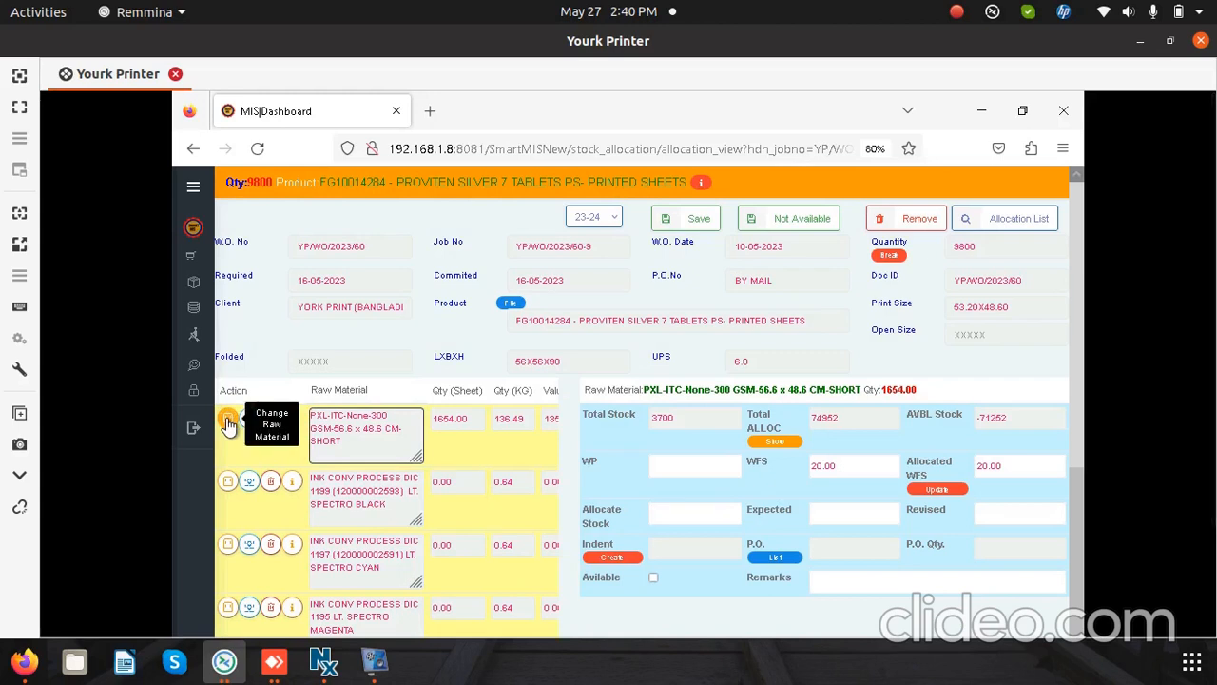
{"action": "left_click", "coordinate": [228, 421]}
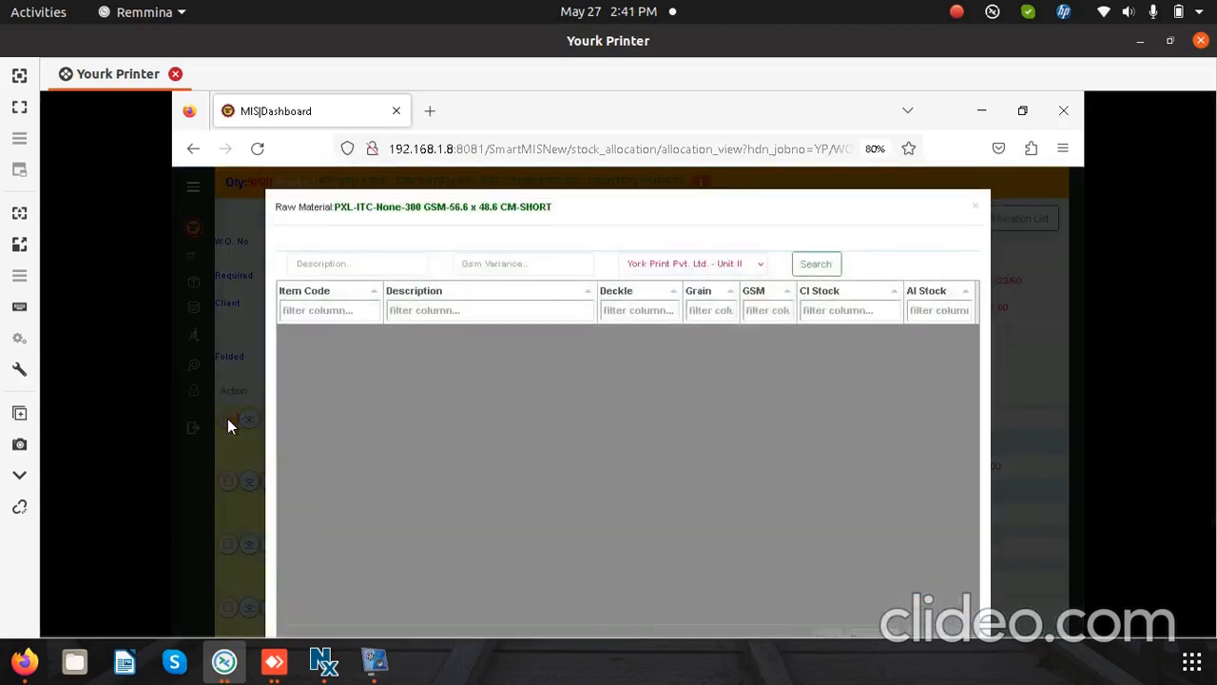
{"action": "left_click", "coordinate": [807, 270]}
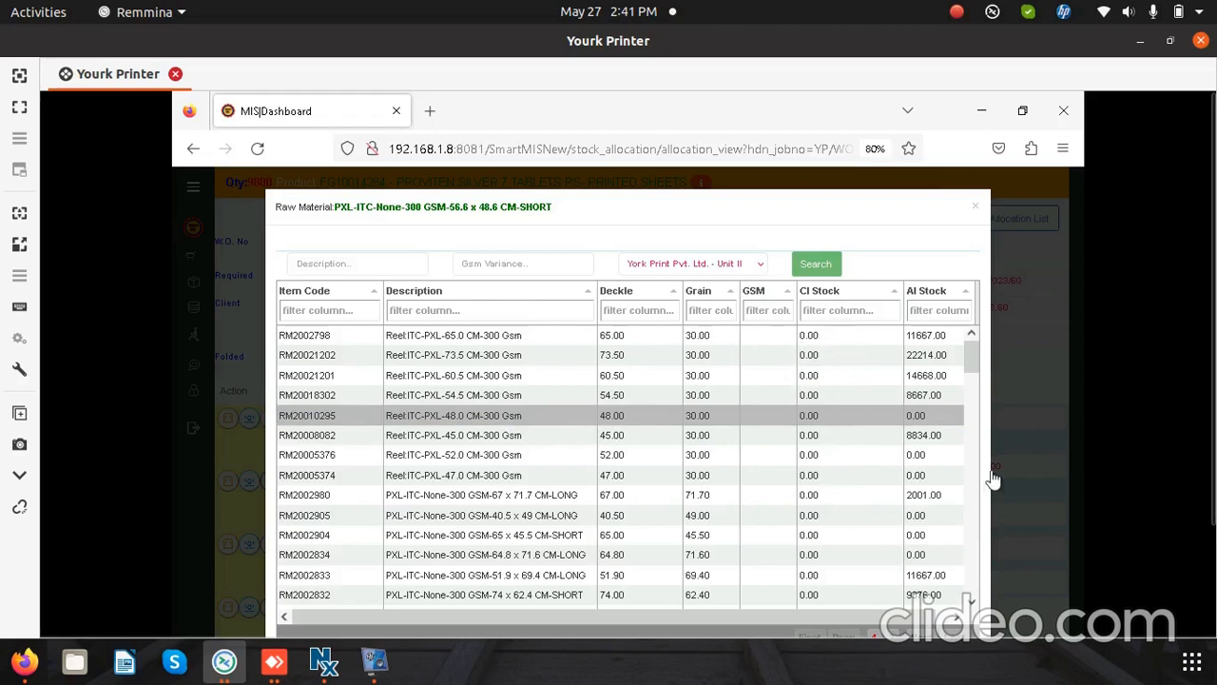
{"action": "left_click", "coordinate": [970, 602]}
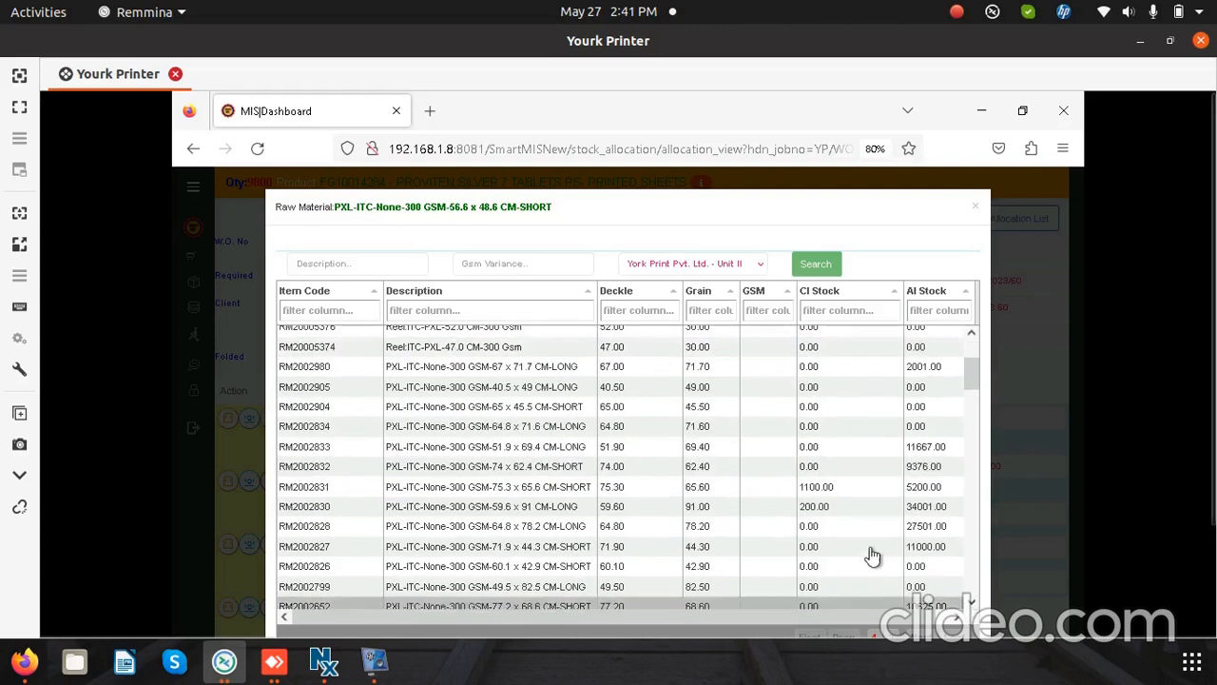
{"action": "left_click", "coordinate": [971, 602]}
{"action": "left_click", "coordinate": [970, 602]}
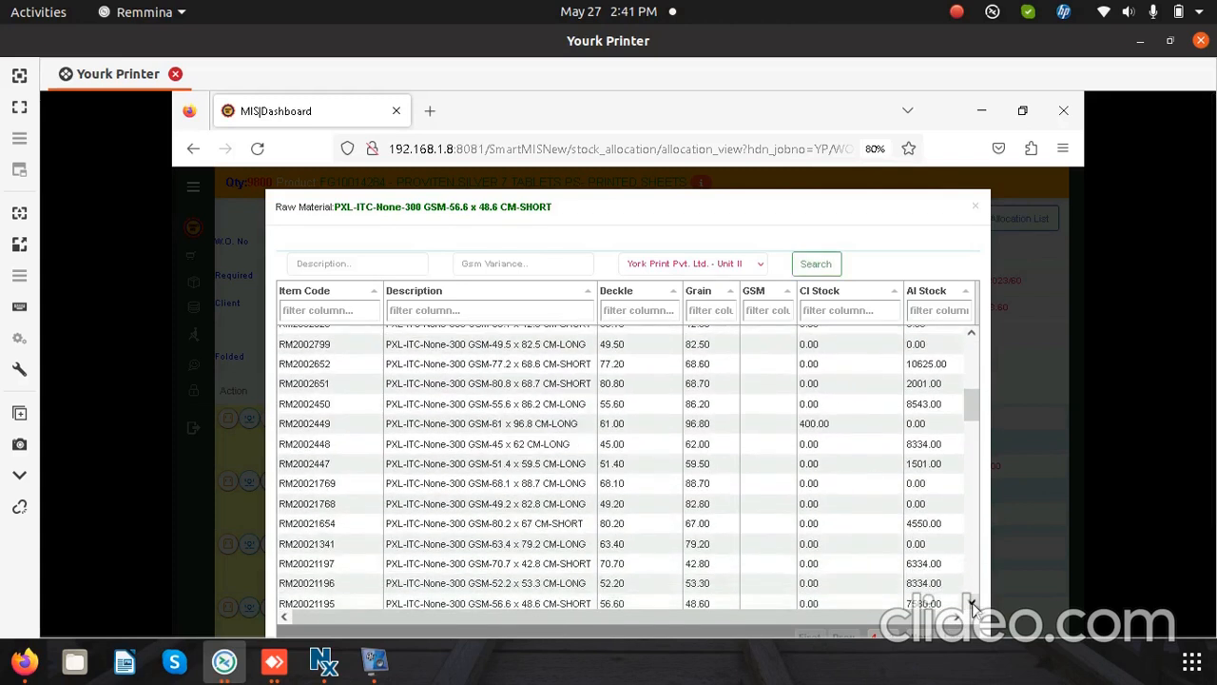
{"action": "left_click_drag", "start_coordinate": [971, 603], "coordinate": [971, 602]}
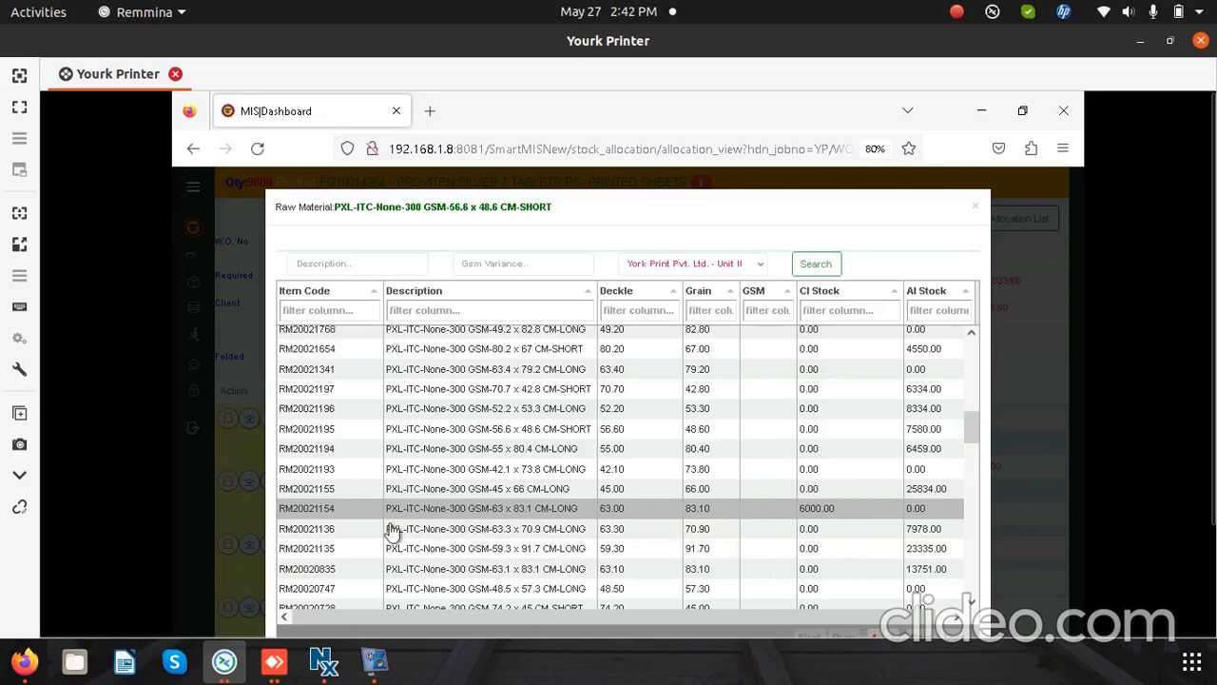
{"action": "left_click", "coordinate": [417, 512]}
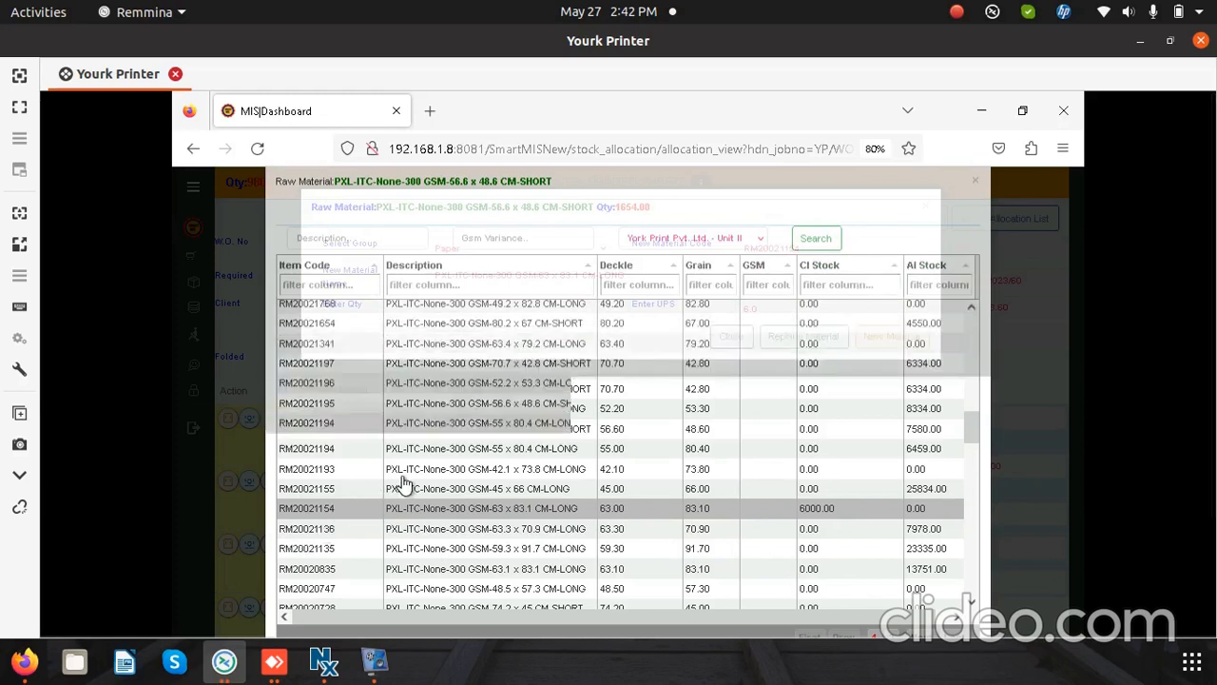
{"action": "left_click", "coordinate": [403, 483]}
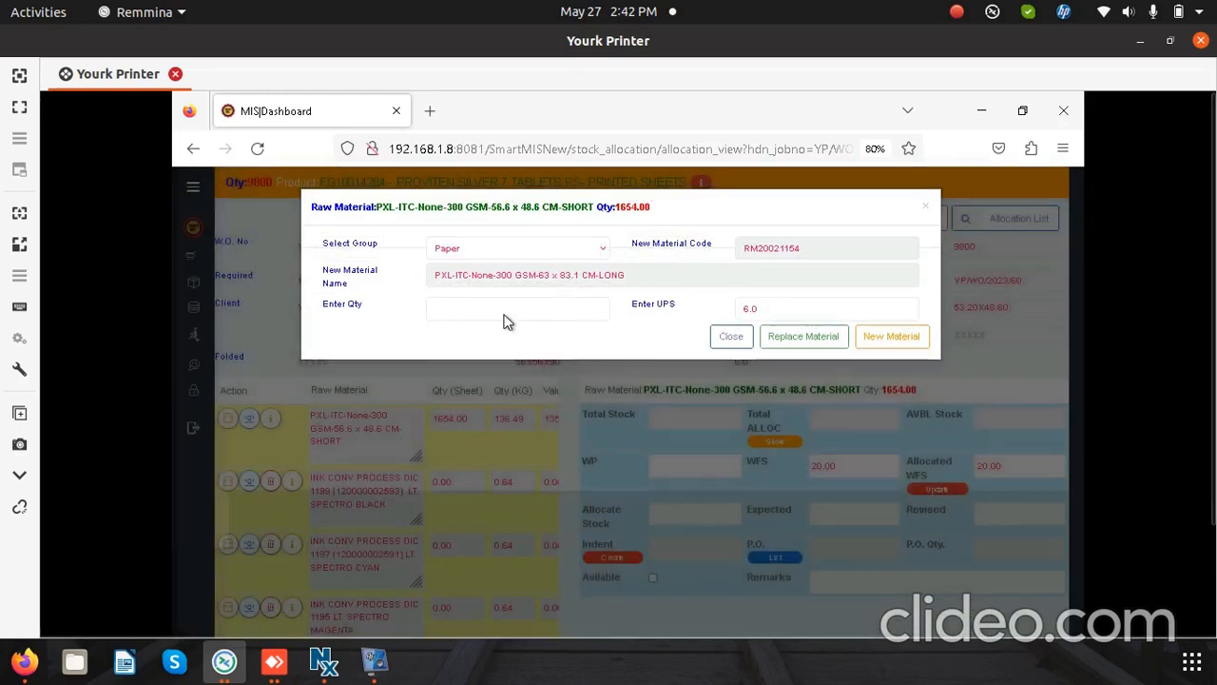
Step: Replace the original board with the chosen material at a quantity of 1654 and load the new board's stock details
{"action": "left_click", "coordinate": [505, 312]}
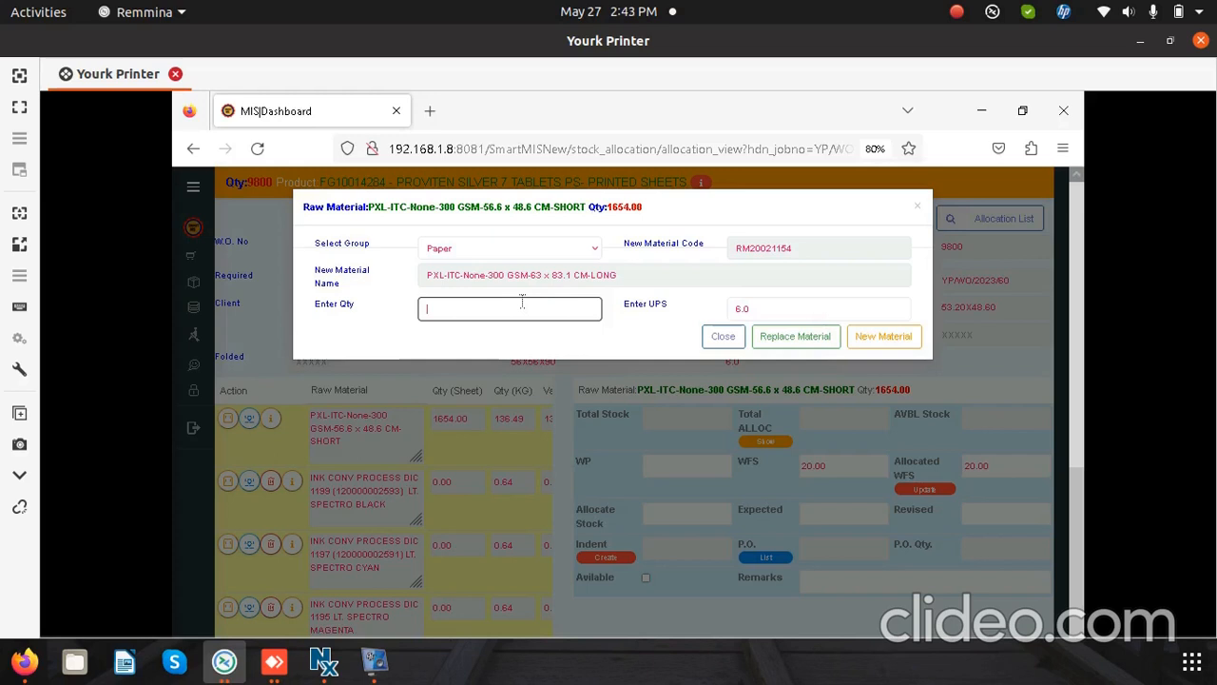
{"action": "type", "text": "1654"}
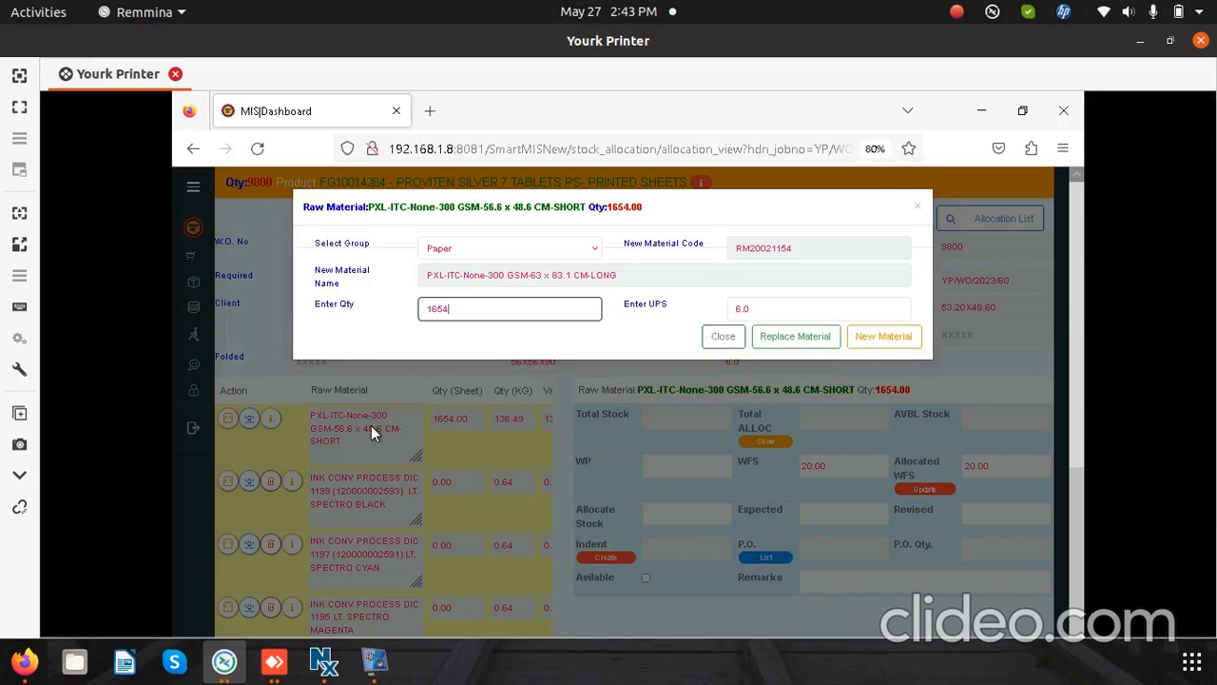
{"action": "left_click", "coordinate": [789, 340]}
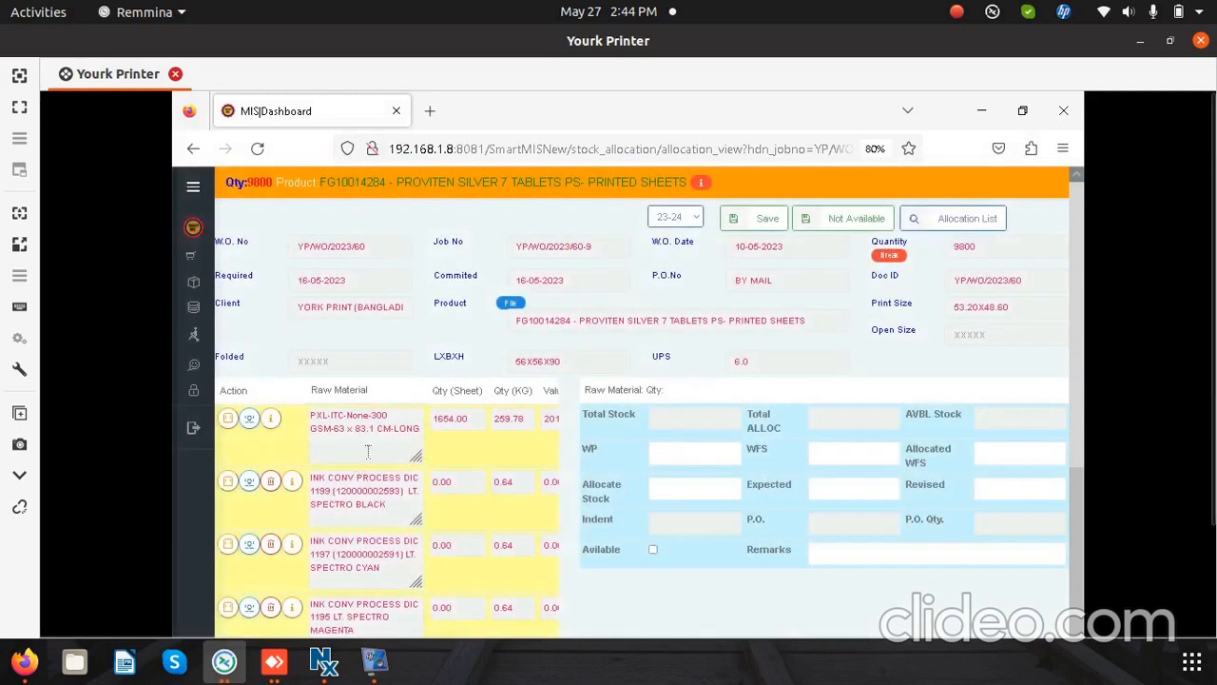
{"action": "left_click", "coordinate": [370, 436]}
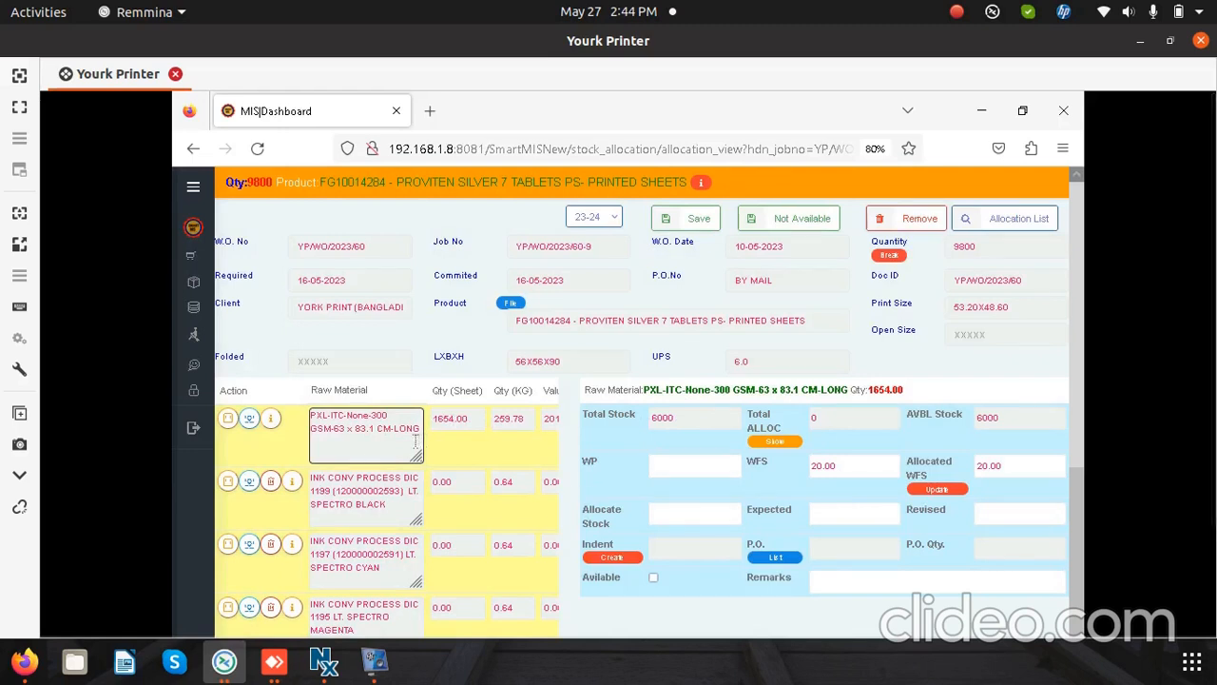
Step: Set the new board's print deckel to 63 and print grain to 83.1, and update its size
{"action": "left_click", "coordinate": [247, 428]}
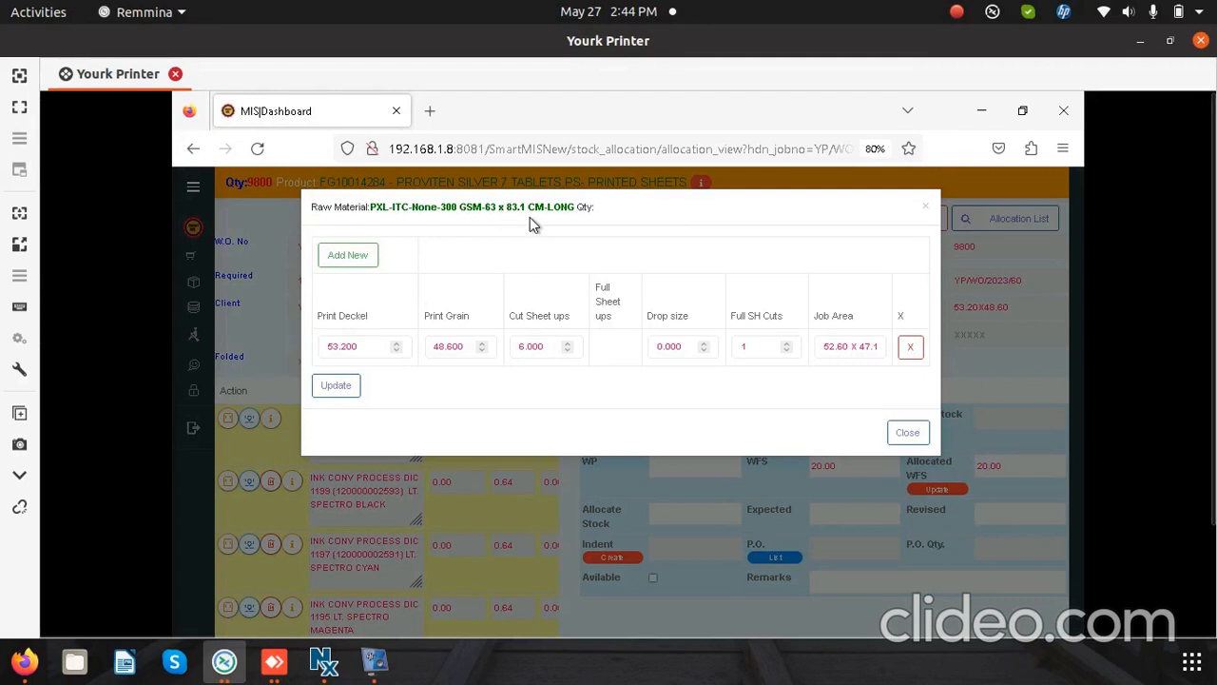
{"action": "left_click_drag", "start_coordinate": [361, 348], "coordinate": [323, 348]}
{"action": "type", "text": "63"}
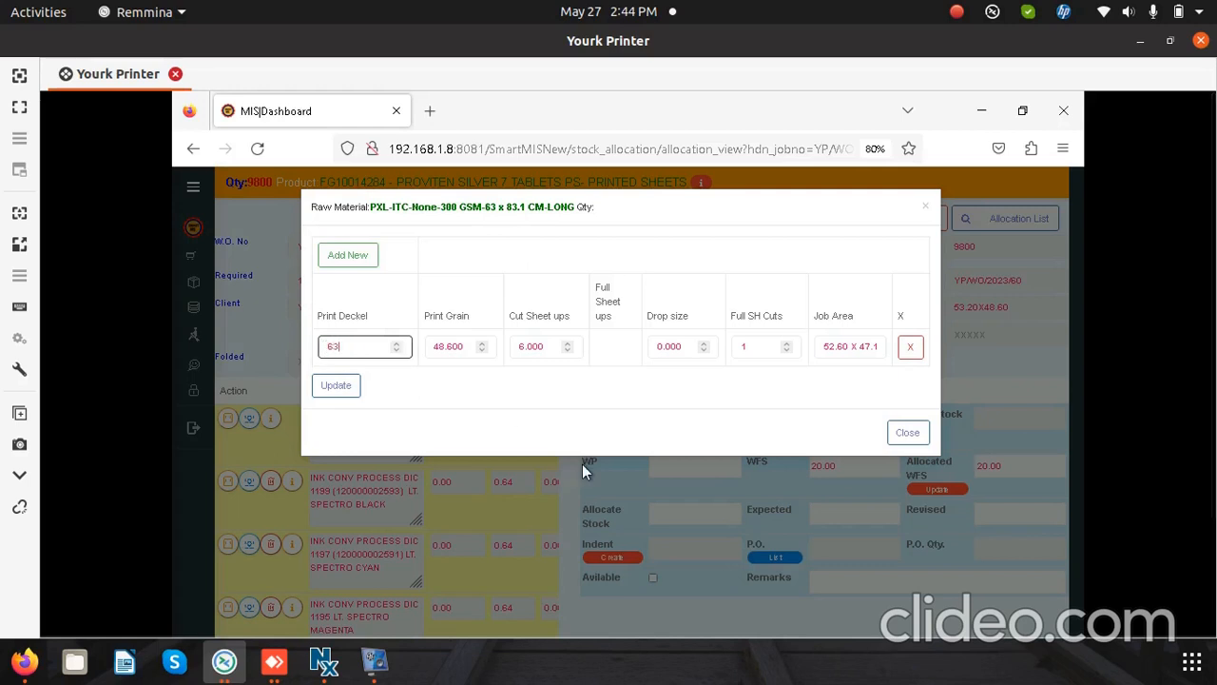
{"action": "key", "text": "Tab"}
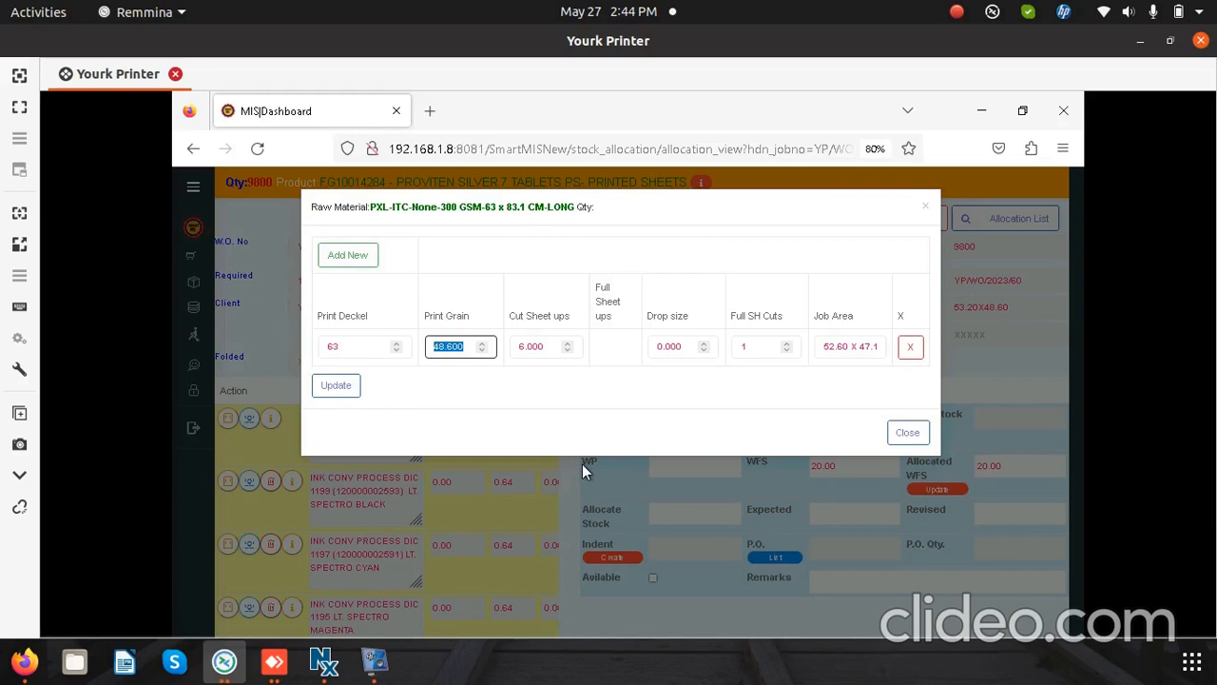
{"action": "type", "text": "83.1"}
{"action": "key", "text": "Tab"}
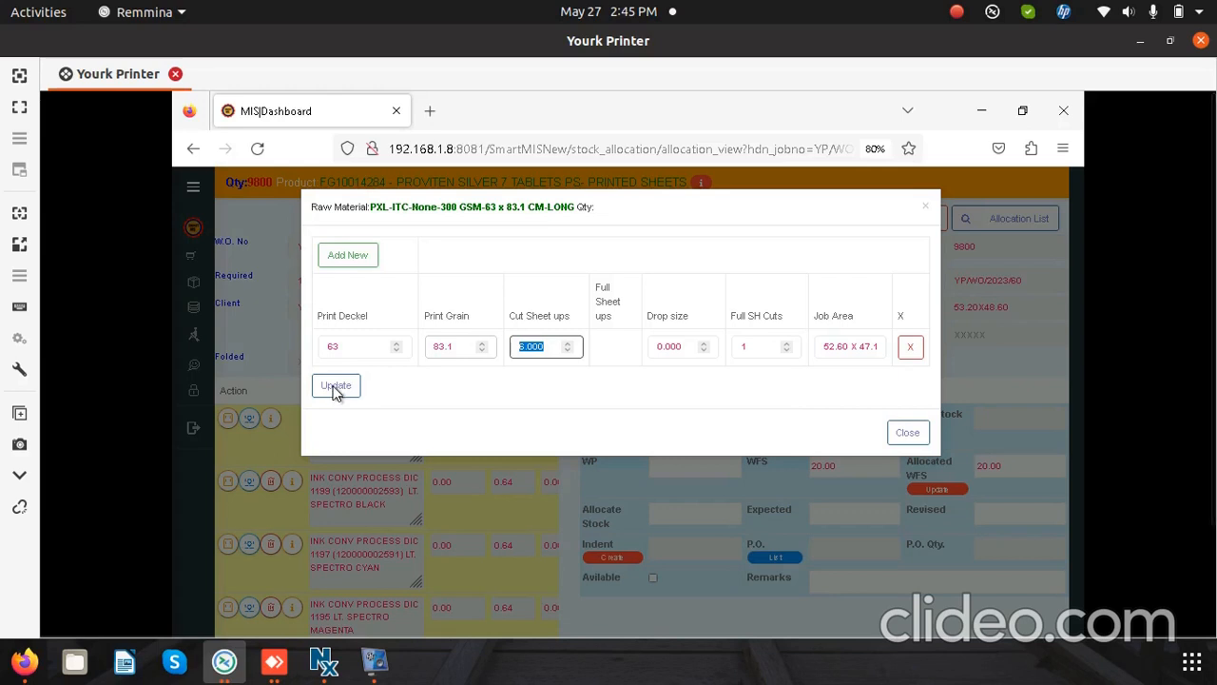
{"action": "key", "text": "Tab"}
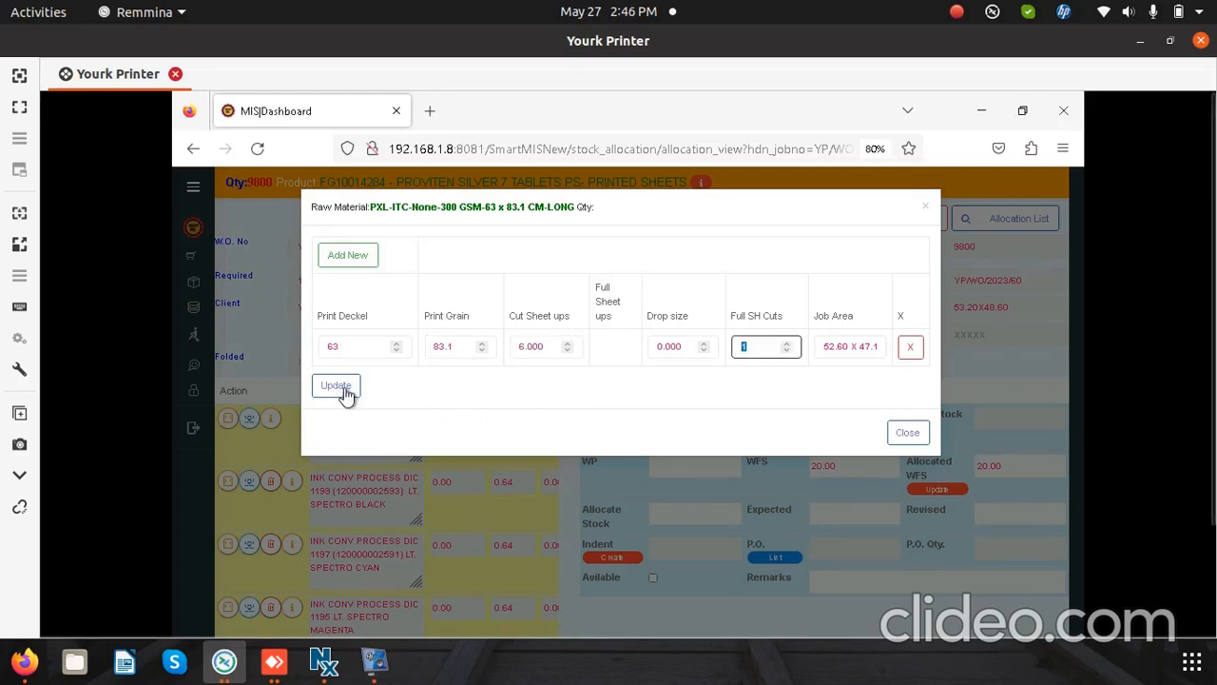
{"action": "left_click", "coordinate": [347, 395]}
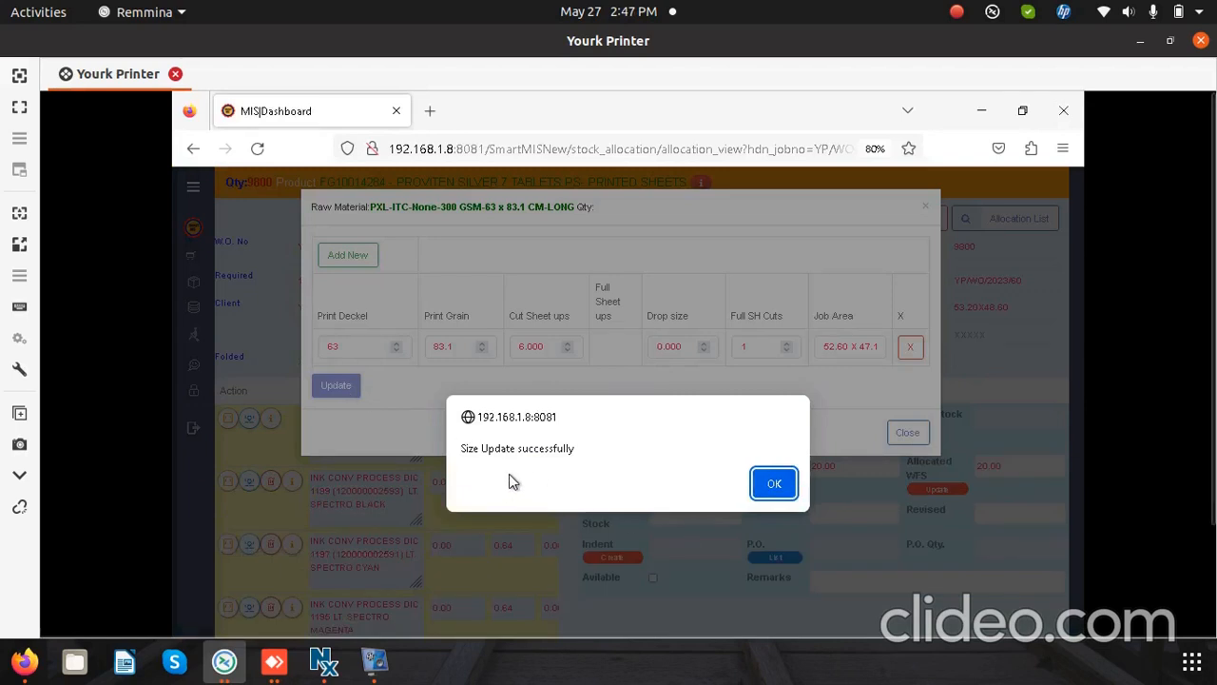
Step: Set the allocated WFS of the PXL-ITC-None-300 GSM-63 x 83.1 CM-LONG board to 50 and update its wastage calculation
{"action": "left_click", "coordinate": [774, 484]}
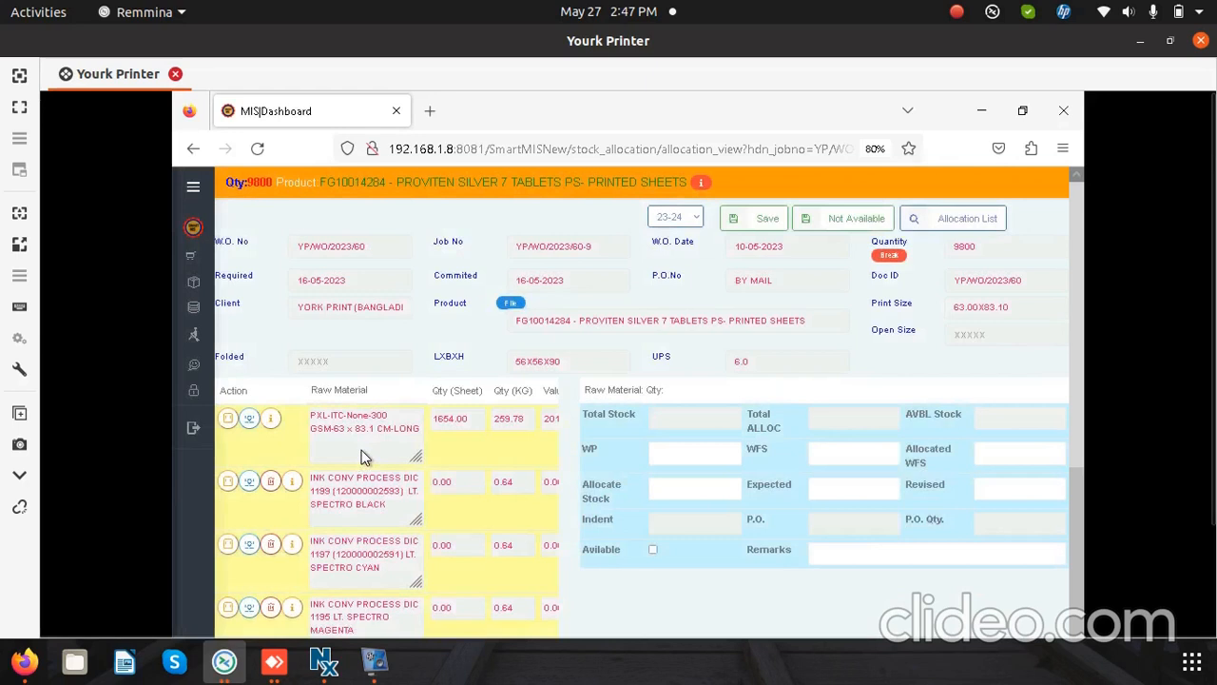
{"action": "left_click", "coordinate": [362, 439]}
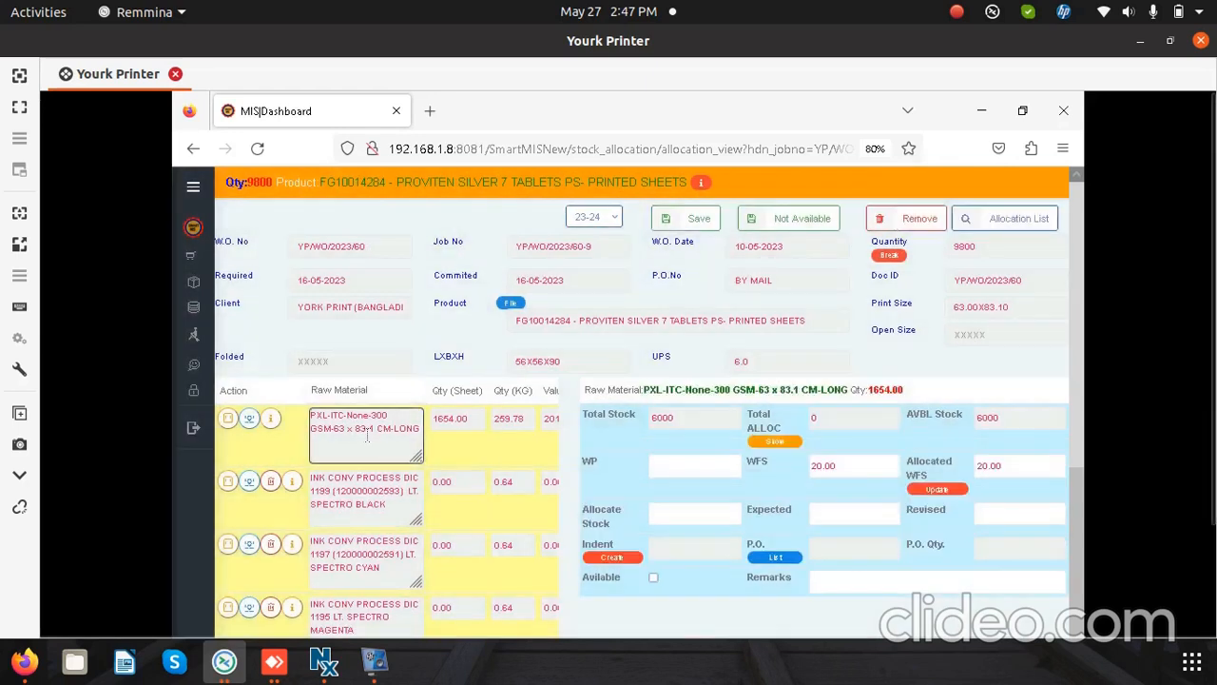
{"action": "left_click", "coordinate": [681, 519]}
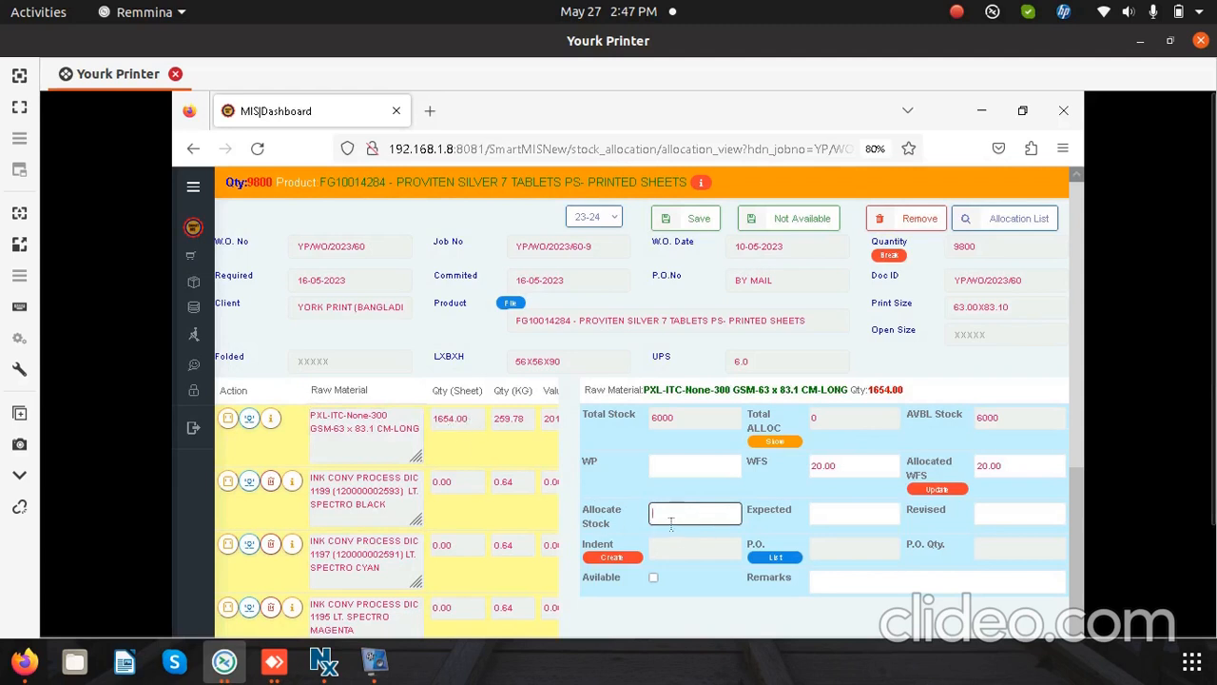
{"action": "left_click", "coordinate": [975, 466]}
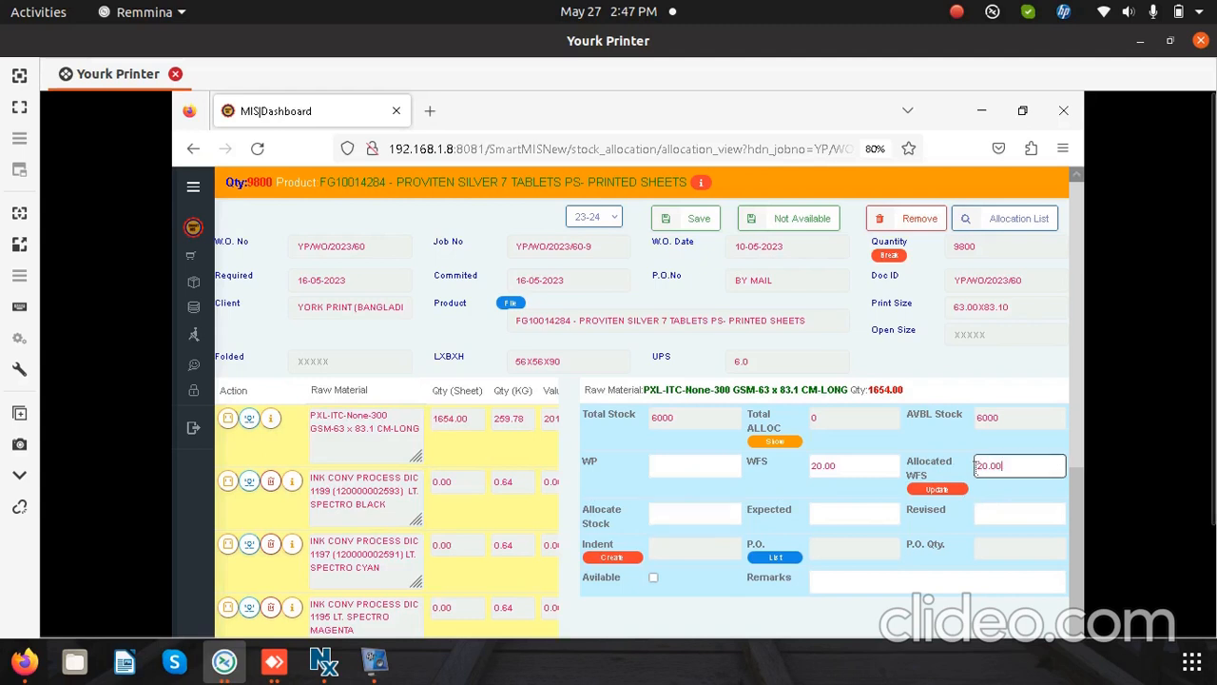
{"action": "left_click_drag", "start_coordinate": [976, 466], "coordinate": [1057, 477]}
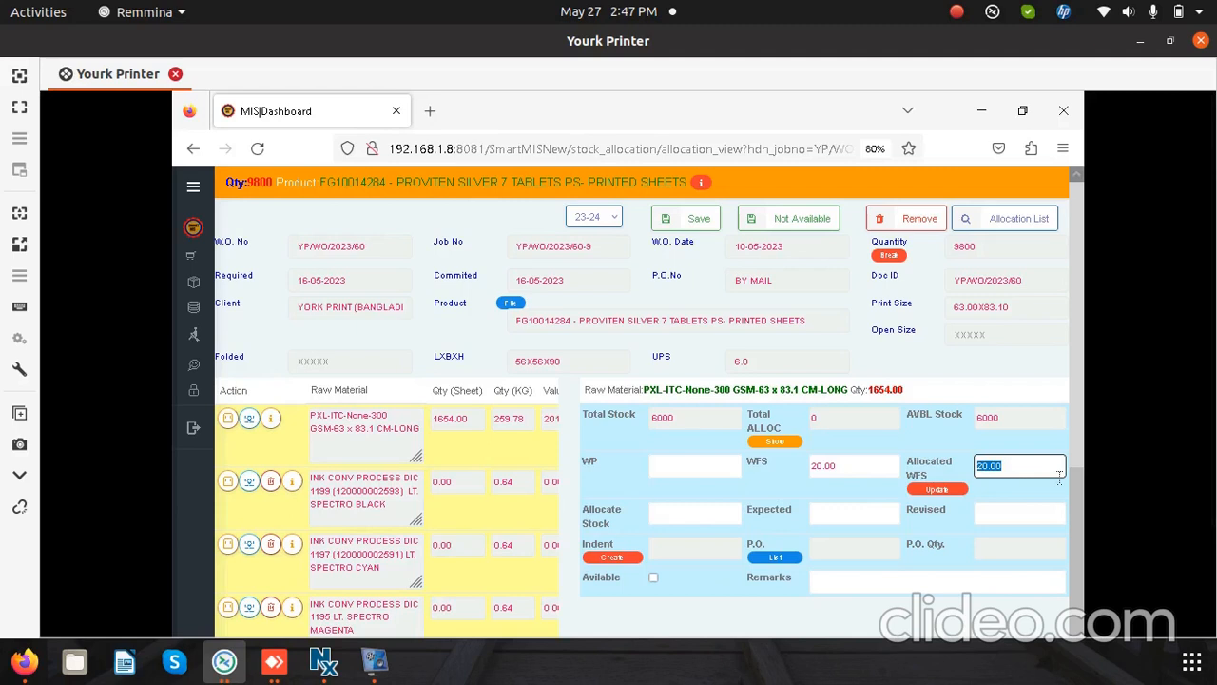
{"action": "type", "text": "50"}
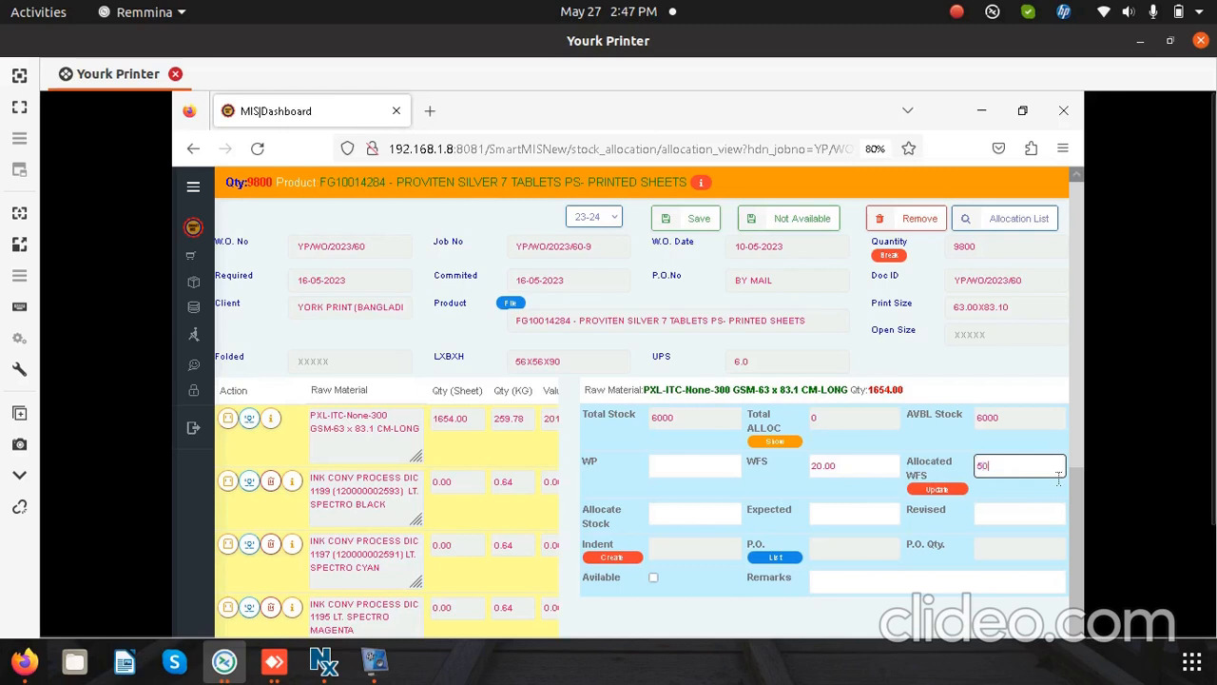
{"action": "left_click", "coordinate": [943, 491]}
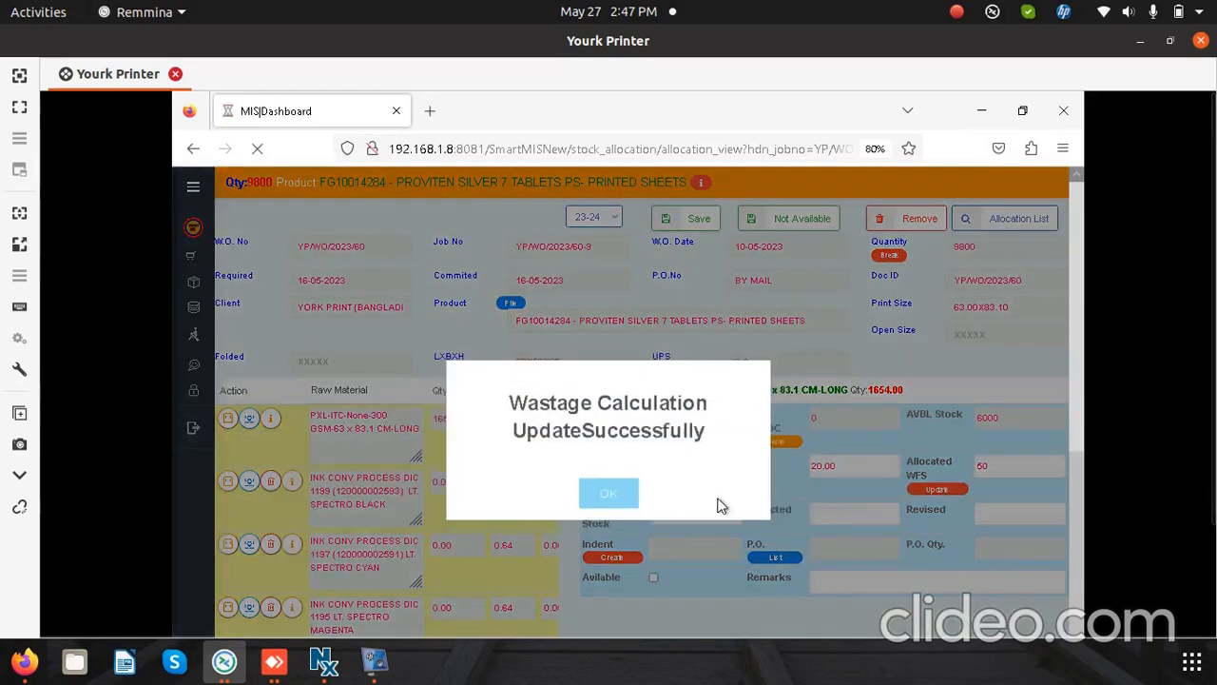
{"action": "left_click", "coordinate": [606, 494]}
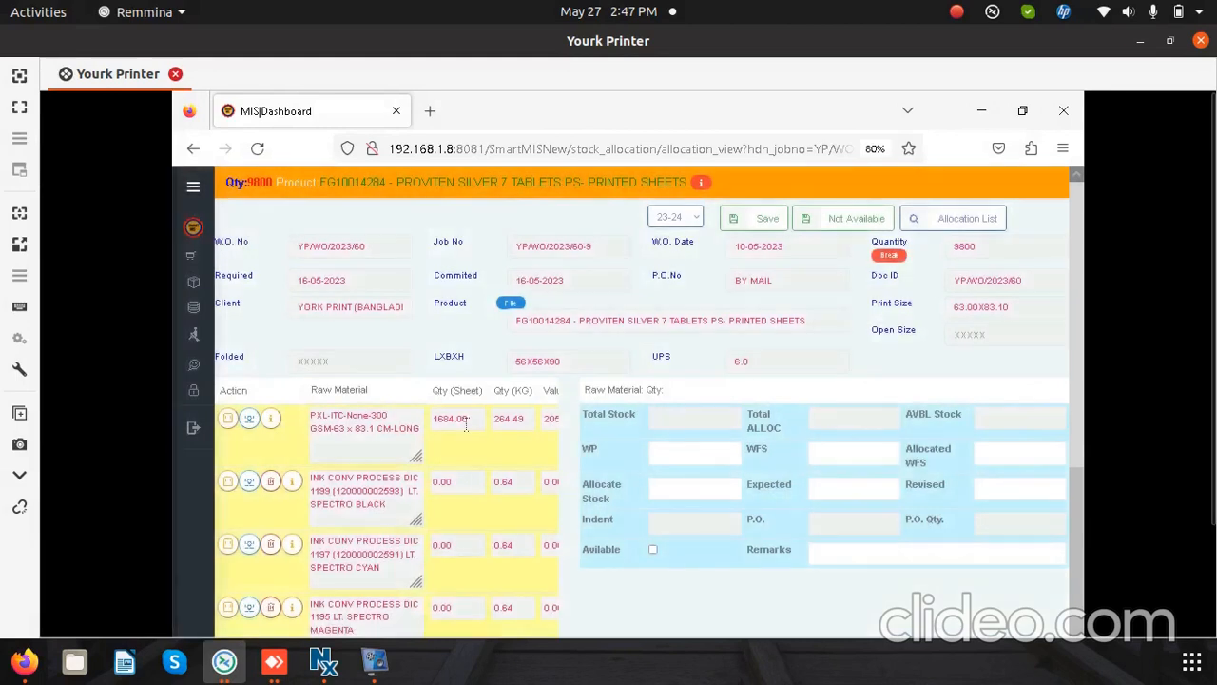
Step: Allocate 1684 of the PXL-ITC-None-300 GSM-63 x 83.1 CM-LONG board, save the allocation, and go to the allocation list
{"action": "left_click", "coordinate": [388, 429]}
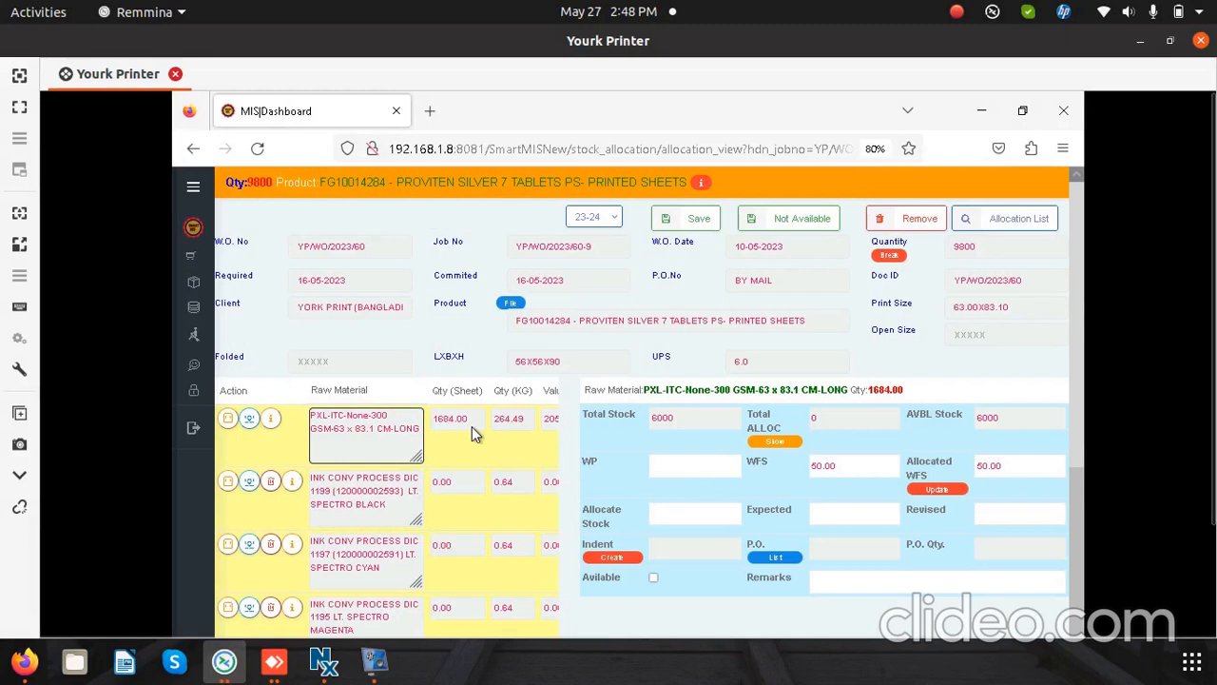
{"action": "left_click", "coordinate": [707, 515]}
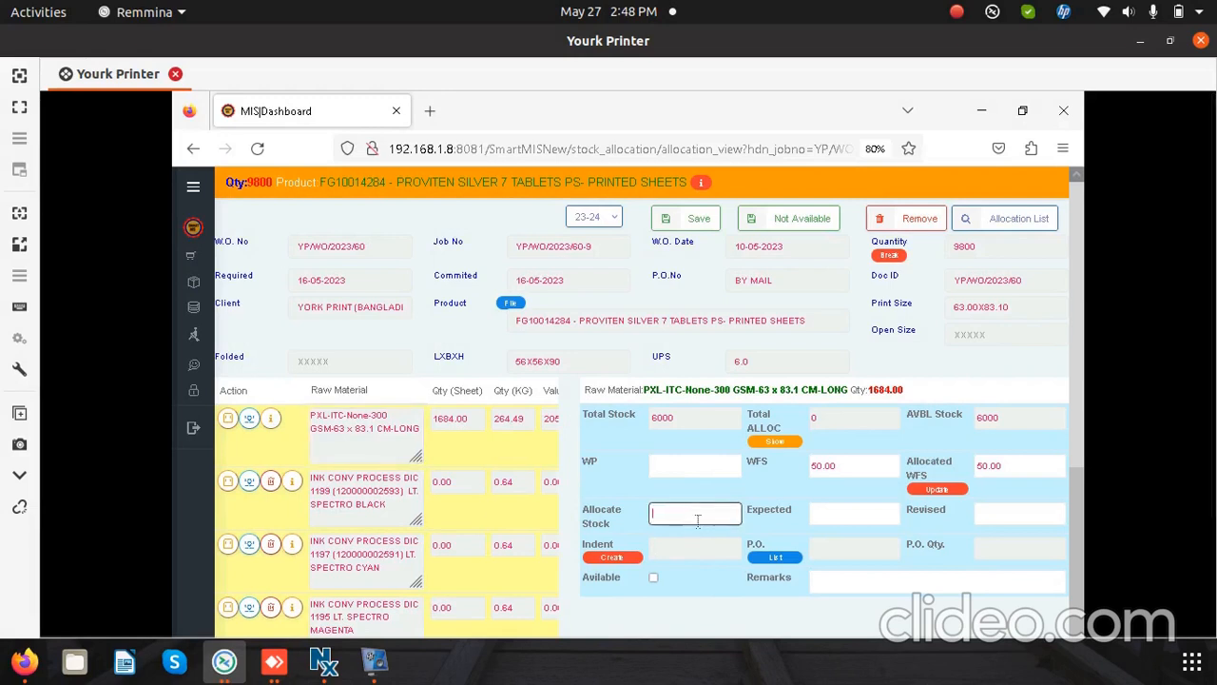
{"action": "type", "text": "1684"}
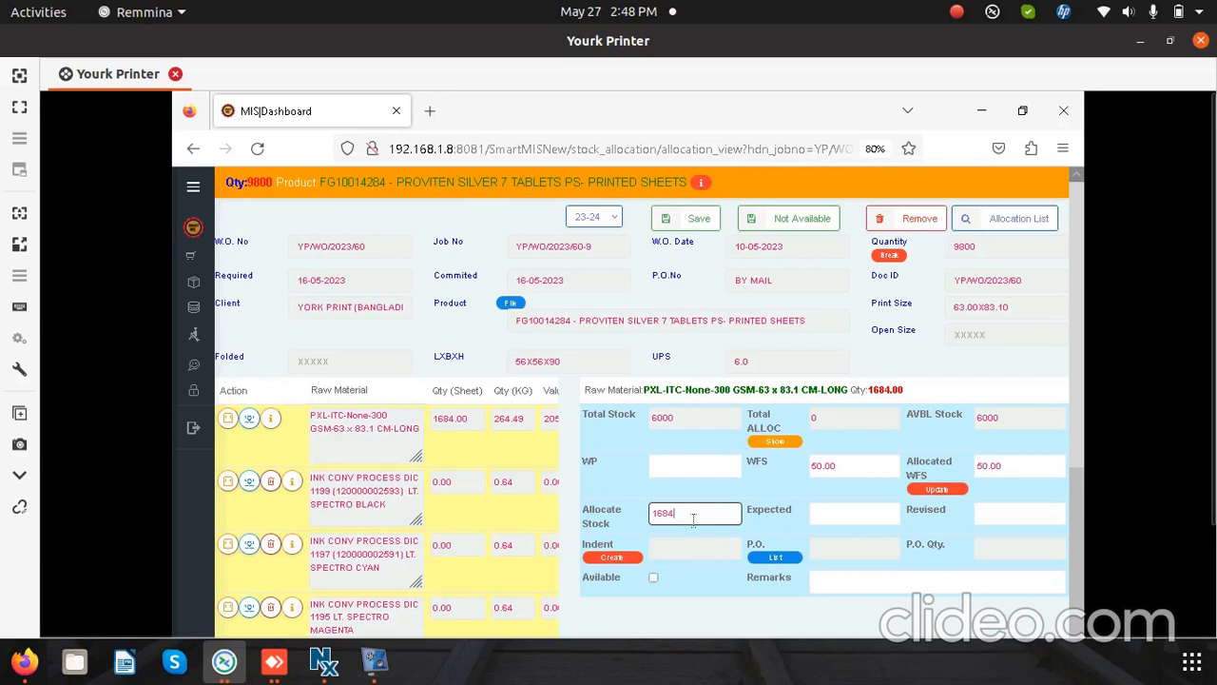
{"action": "left_click", "coordinate": [706, 222]}
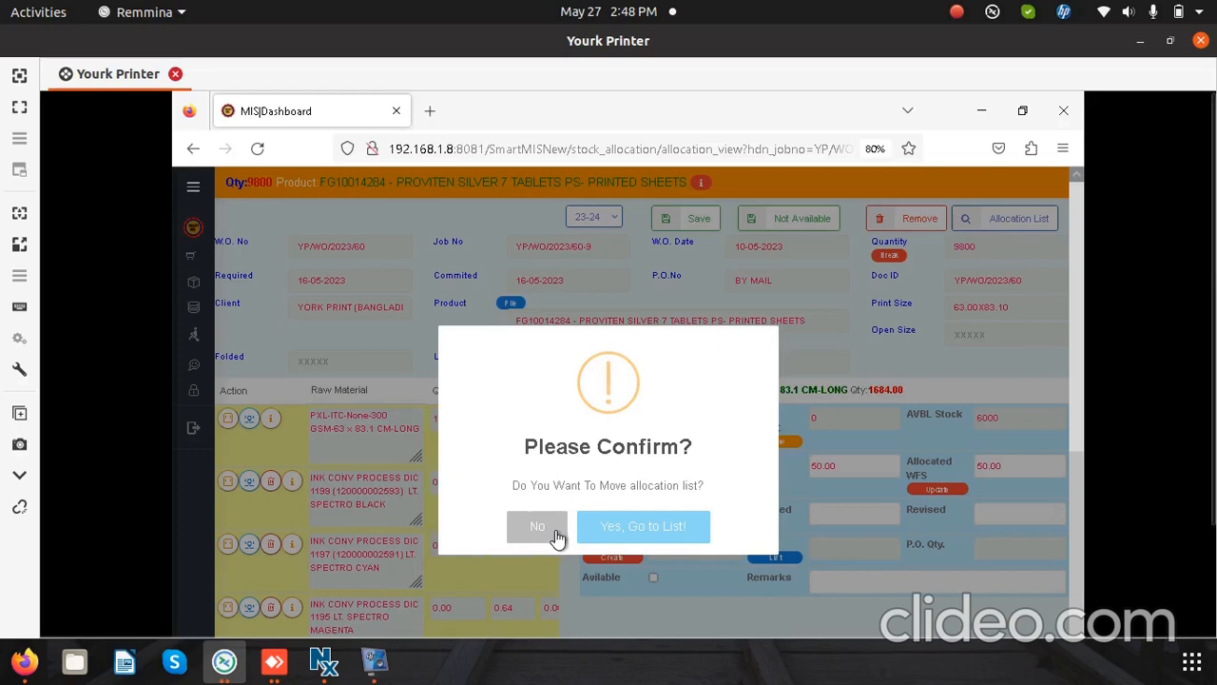
{"action": "left_click", "coordinate": [668, 543]}
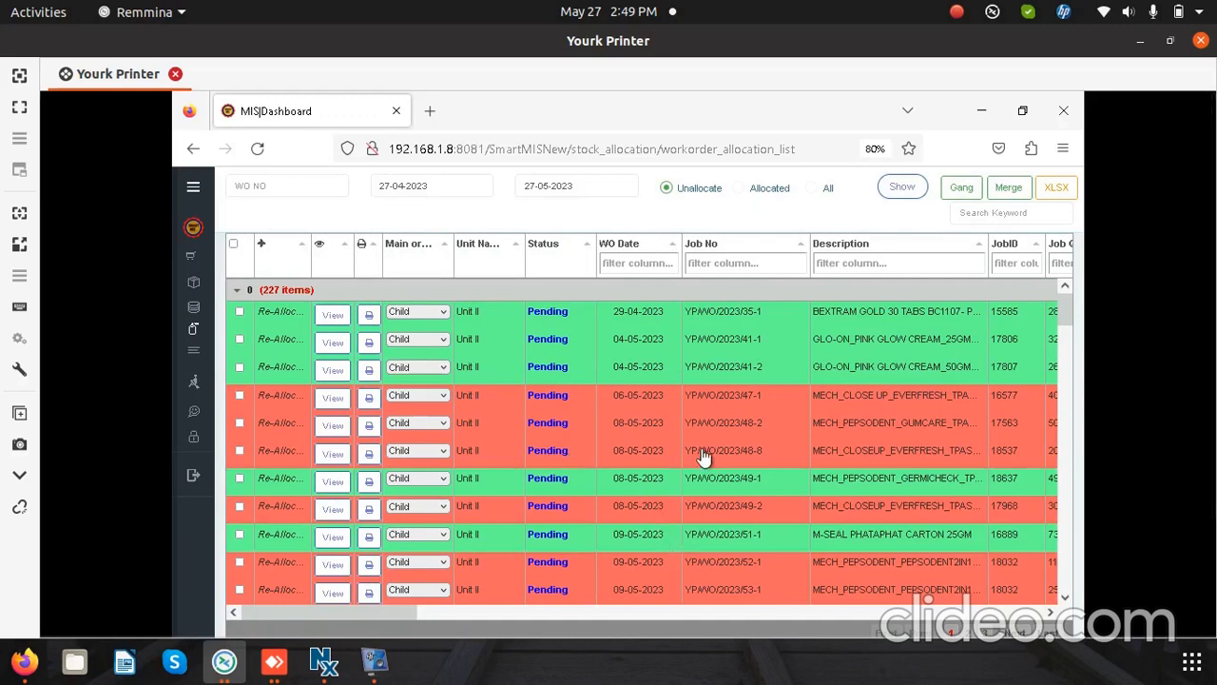
Step: Examine the unallocated work orders in the allocation list, comparing the green and red job rows
{"action": "scroll", "coordinate": [629, 455], "scroll_direction": "down", "scroll_amount": 1}
{"action": "scroll", "coordinate": [643, 456], "scroll_direction": "down", "scroll_amount": 1}
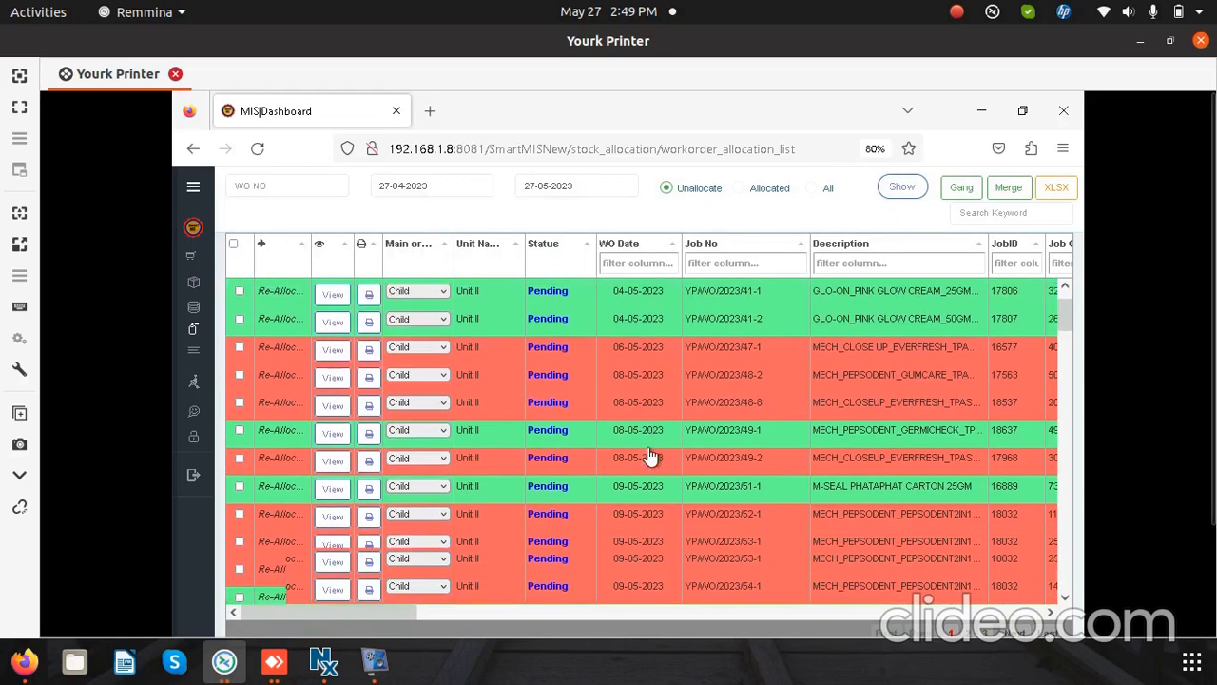
{"action": "scroll", "coordinate": [642, 458], "scroll_direction": "down", "scroll_amount": 2}
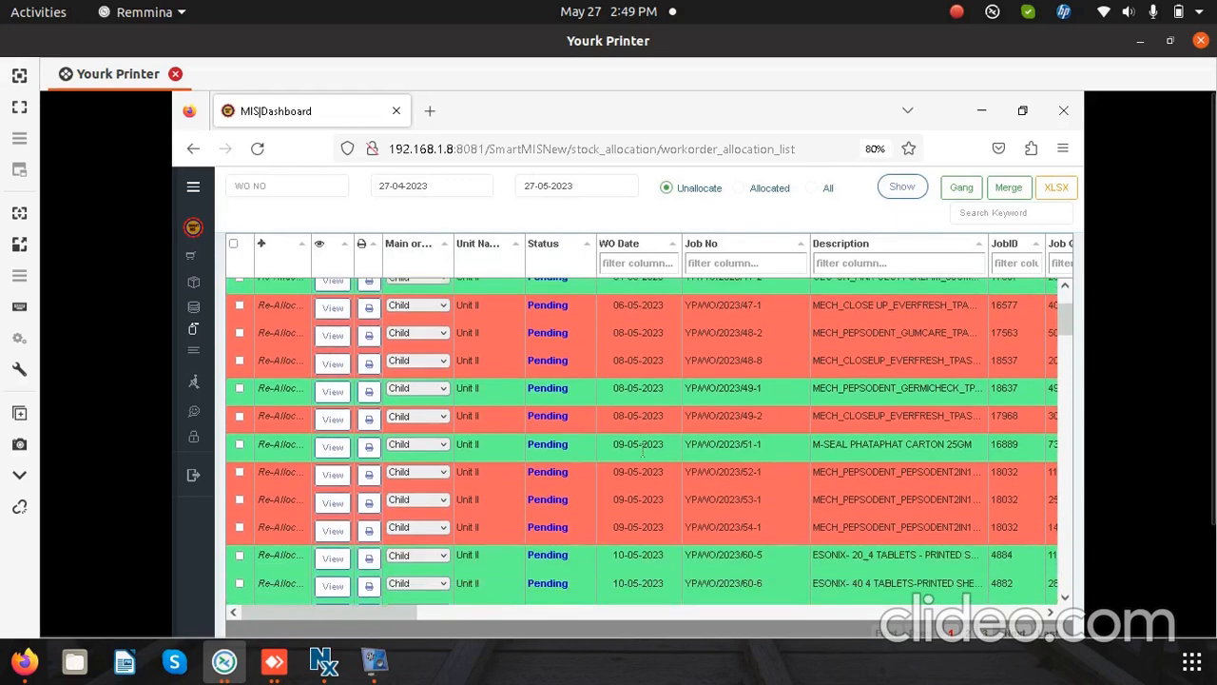
{"action": "scroll", "coordinate": [645, 455], "scroll_direction": "down", "scroll_amount": 1}
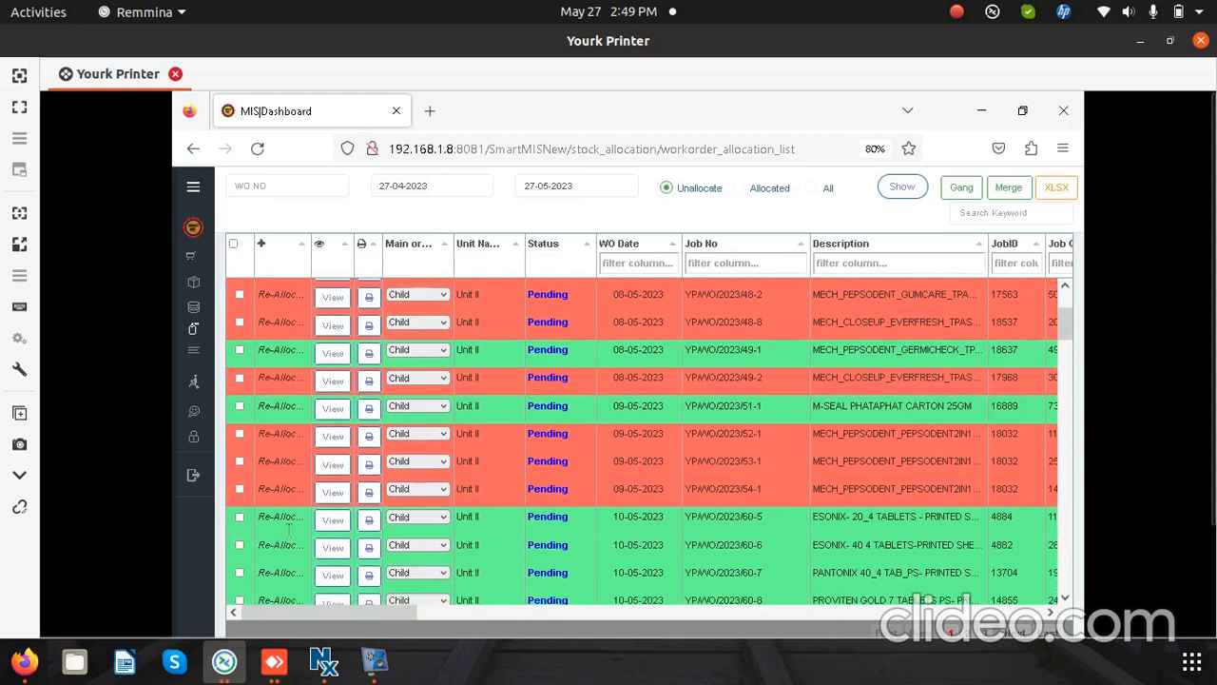
{"action": "scroll", "coordinate": [381, 459], "scroll_direction": "down", "scroll_amount": 10}
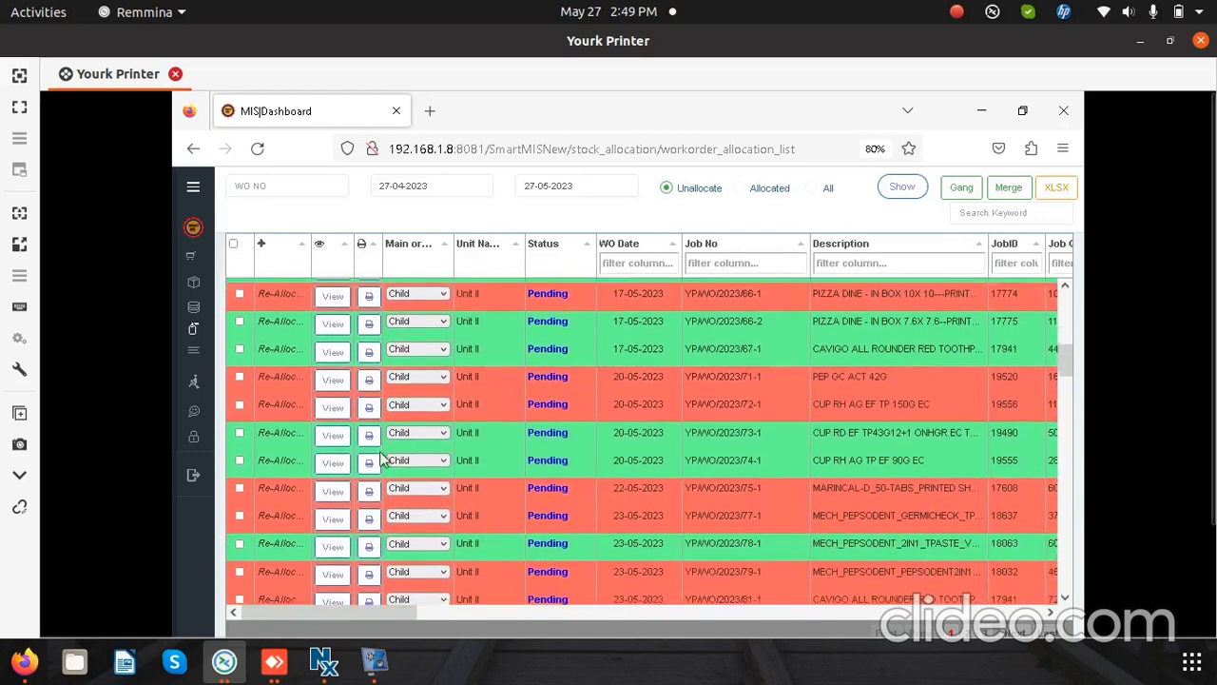
{"action": "scroll", "coordinate": [380, 459], "scroll_direction": "down", "scroll_amount": 2}
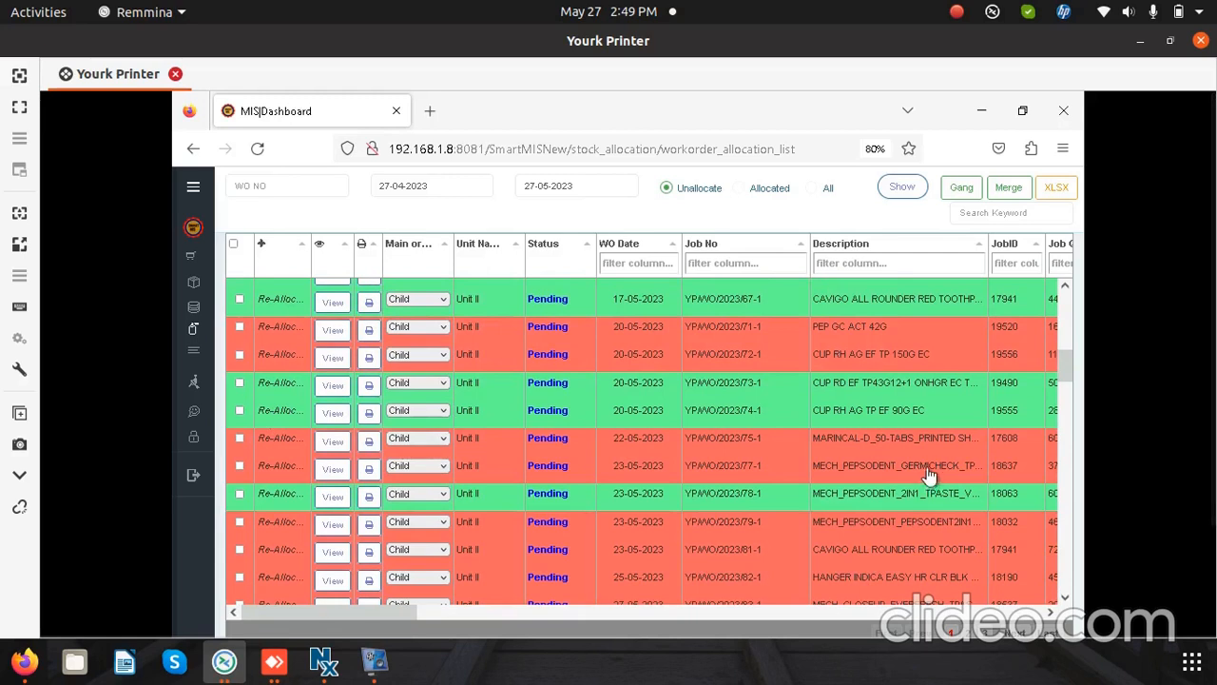
{"action": "scroll", "coordinate": [1006, 443], "scroll_direction": "up", "scroll_amount": 3}
{"action": "scroll", "coordinate": [1013, 442], "scroll_direction": "up", "scroll_amount": 2}
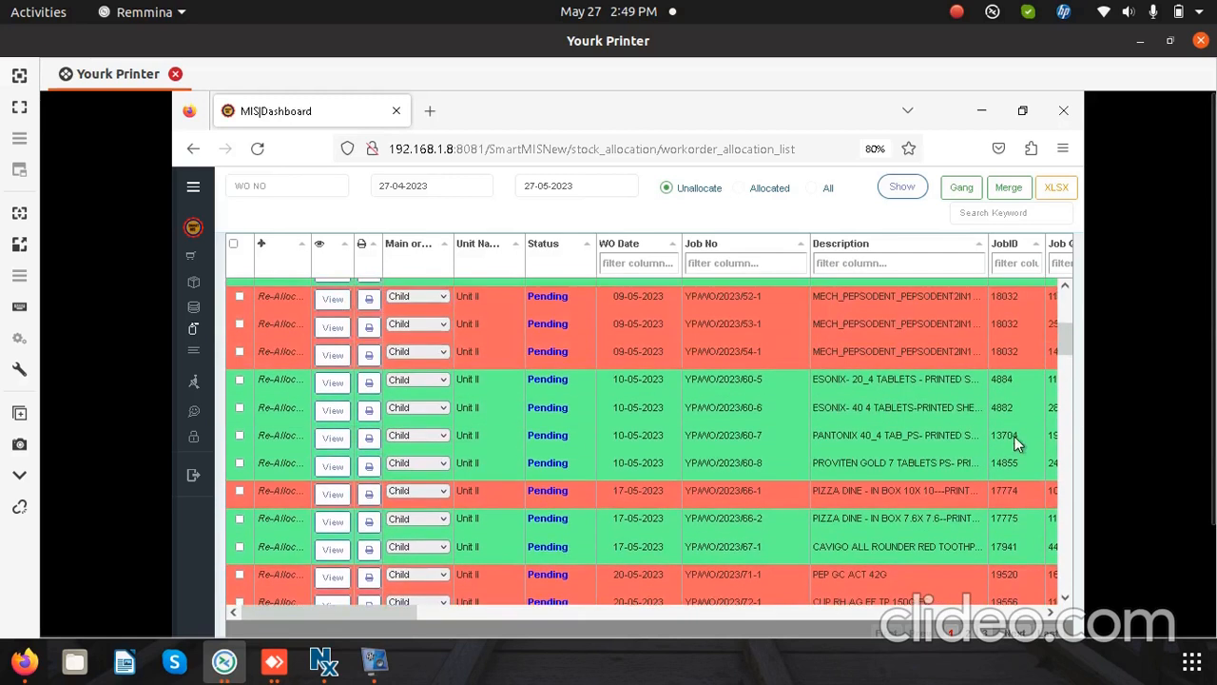
{"action": "scroll", "coordinate": [1014, 443], "scroll_direction": "up", "scroll_amount": 2}
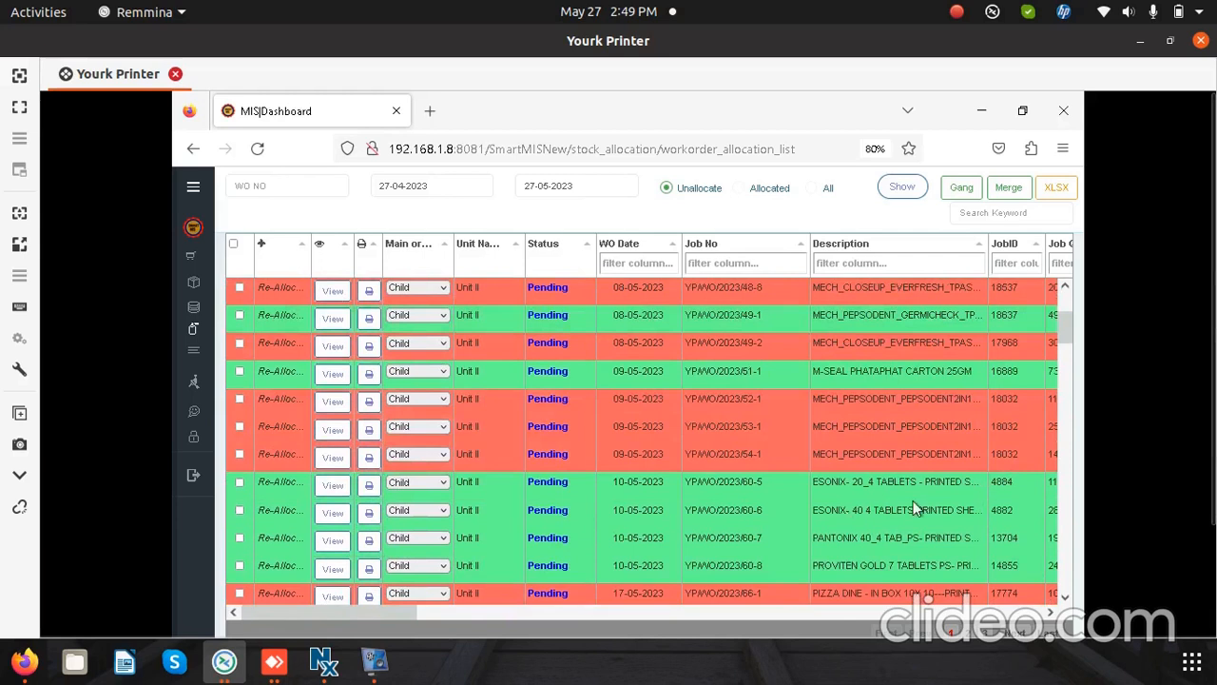
{"action": "scroll", "coordinate": [594, 584], "scroll_direction": "down", "scroll_amount": 1}
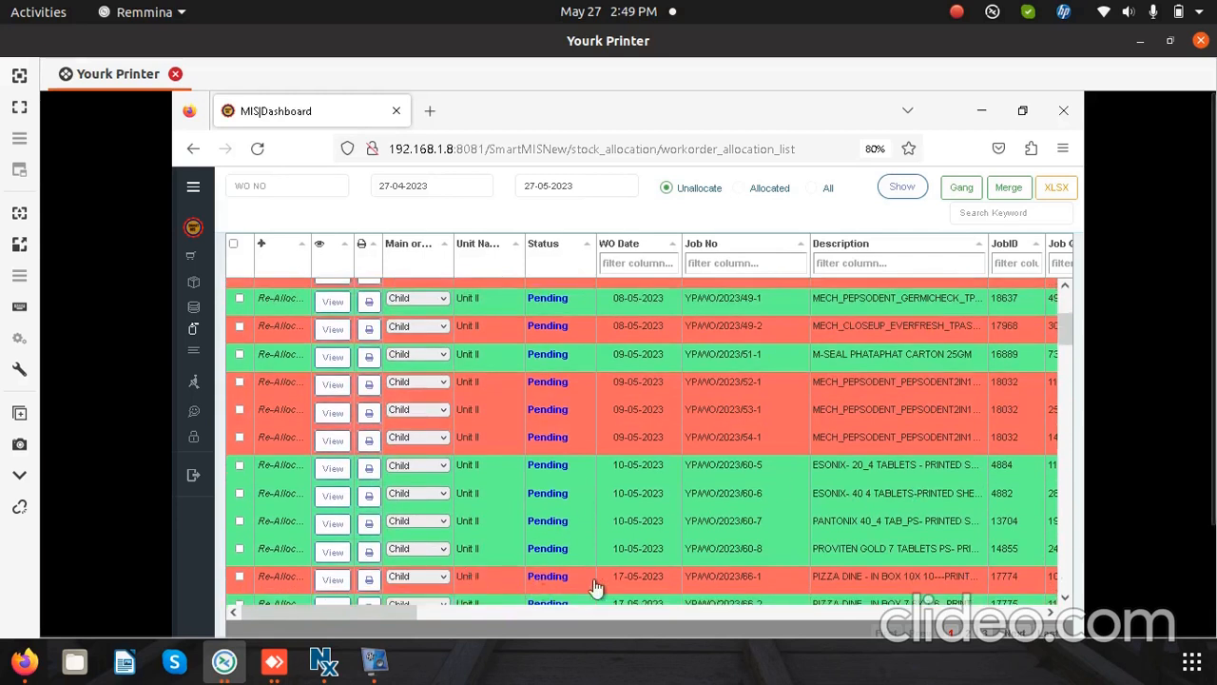
{"action": "scroll", "coordinate": [595, 586], "scroll_direction": "down", "scroll_amount": 2}
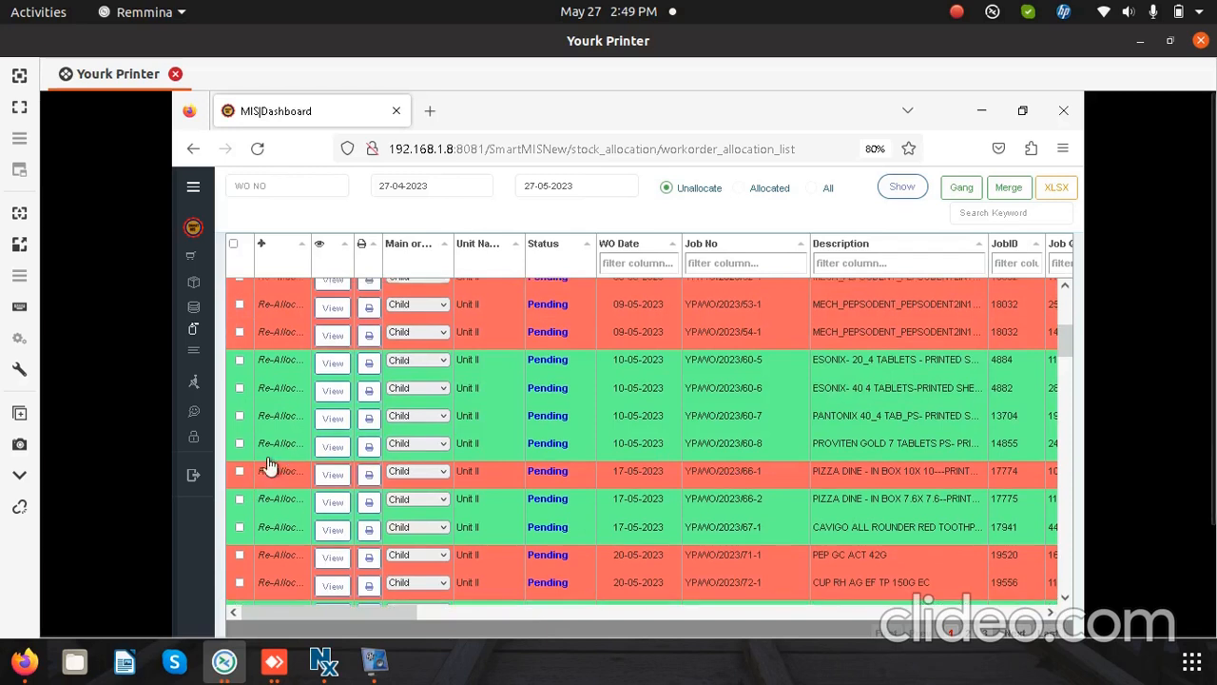
{"action": "scroll", "coordinate": [276, 456], "scroll_direction": "up", "scroll_amount": 2}
{"action": "scroll", "coordinate": [276, 551], "scroll_direction": "up", "scroll_amount": 3}
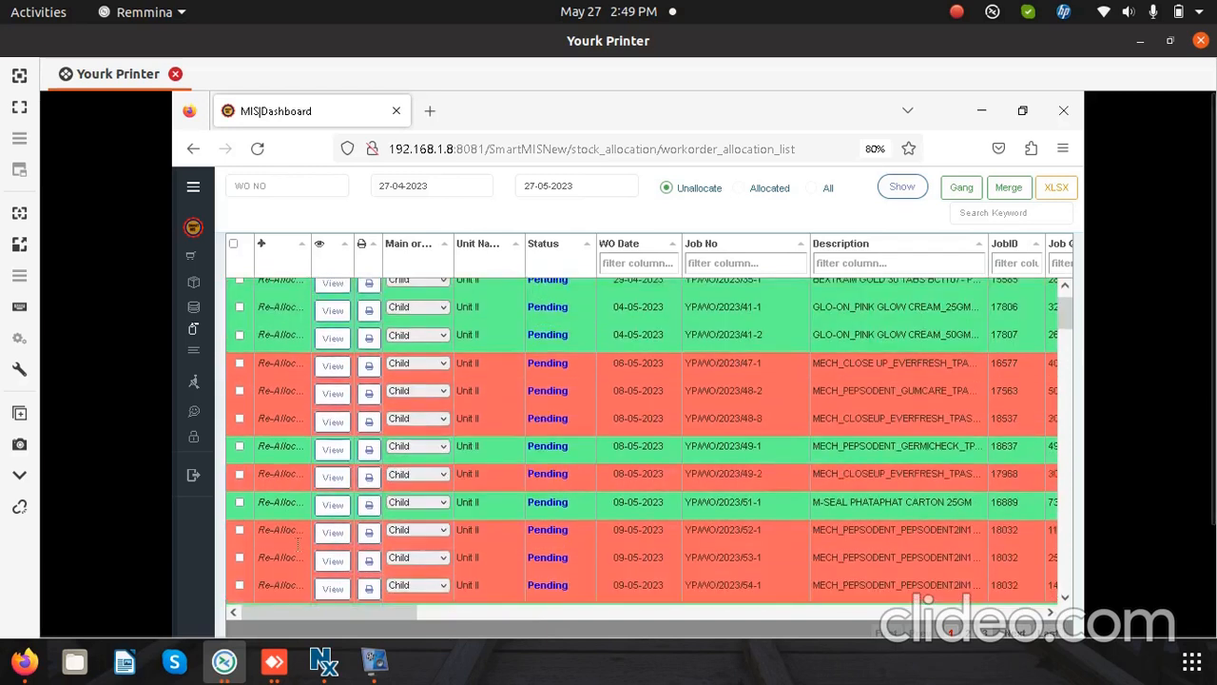
Step: Open the PROVITEN GOLD 7 TABLETS PS job for re-allocation and load the stock details of its 56.6 x 48.6 CM-SHORT board
{"action": "scroll", "coordinate": [300, 547], "scroll_direction": "down", "scroll_amount": 3}
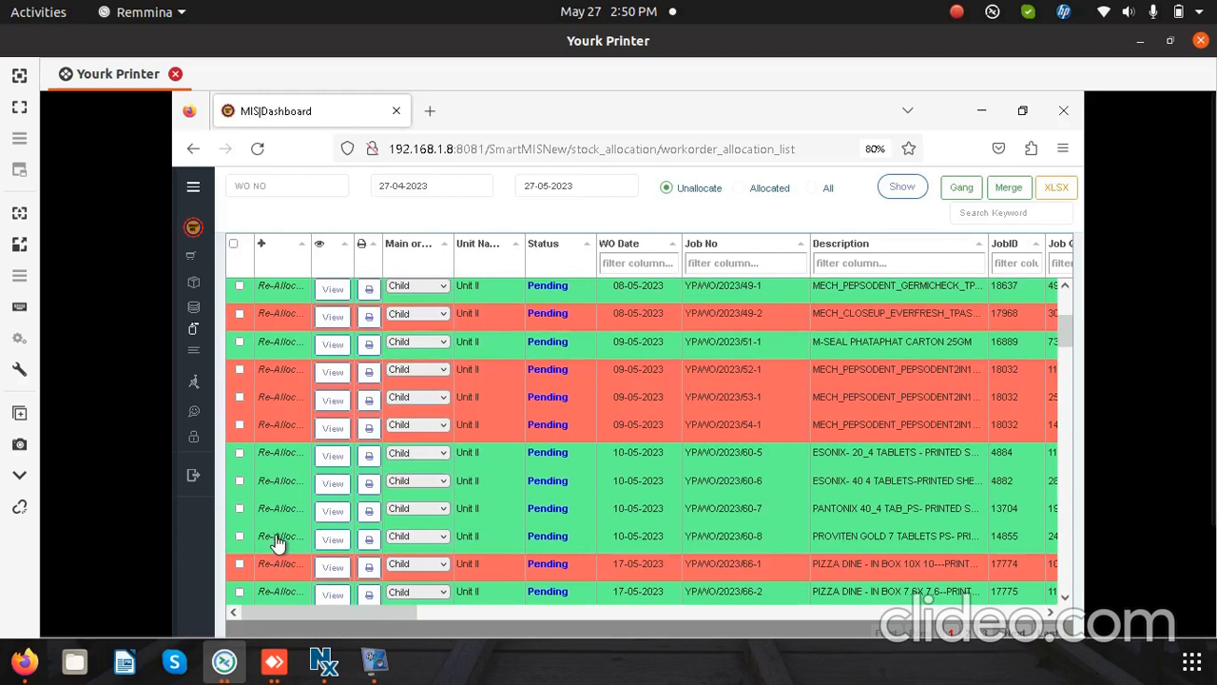
{"action": "left_click", "coordinate": [276, 538]}
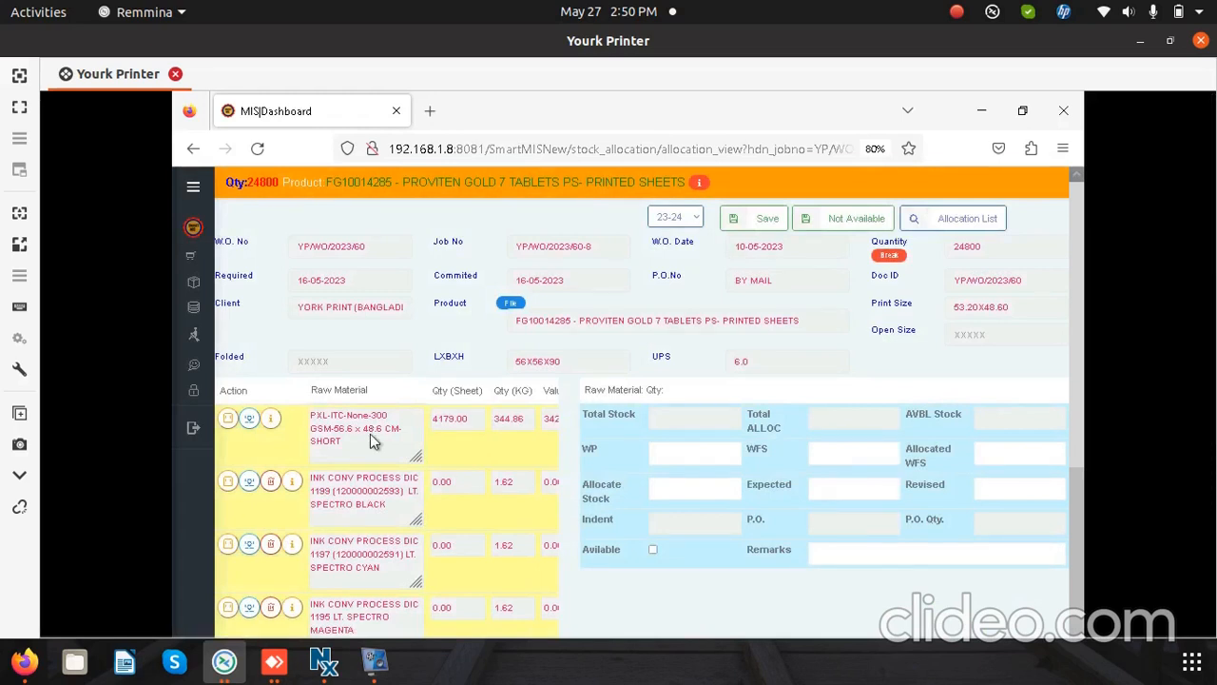
{"action": "left_click", "coordinate": [369, 433]}
{"action": "left_click", "coordinate": [370, 433]}
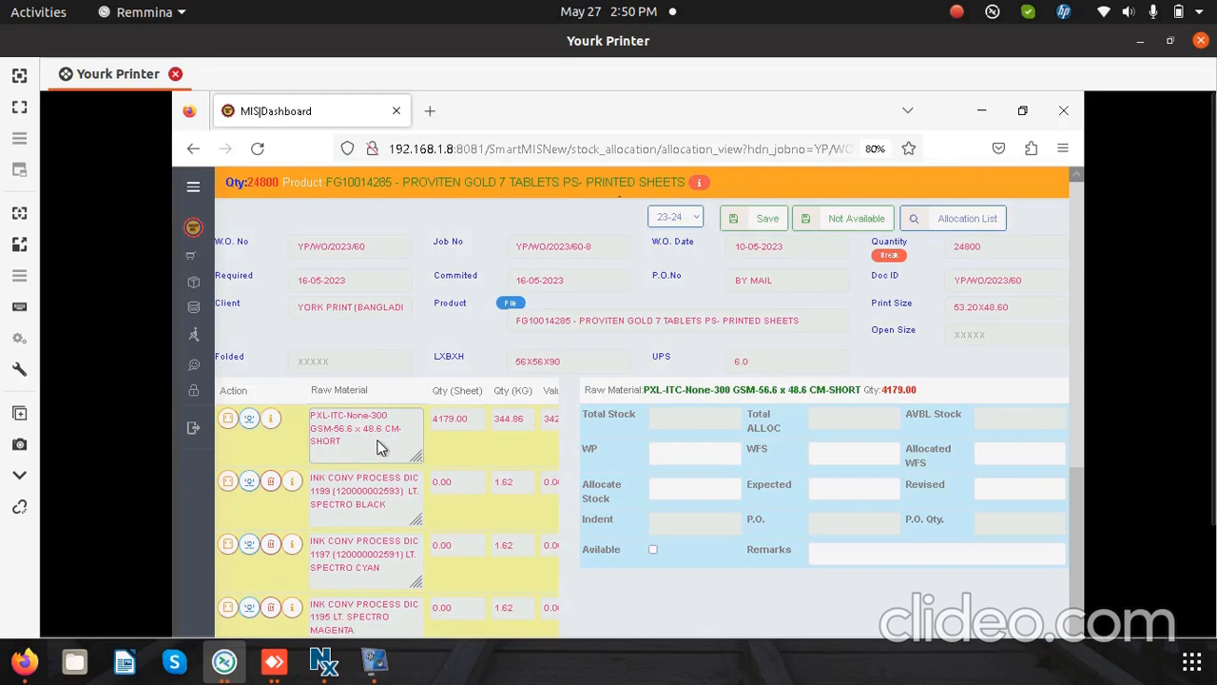
{"action": "left_click", "coordinate": [378, 440]}
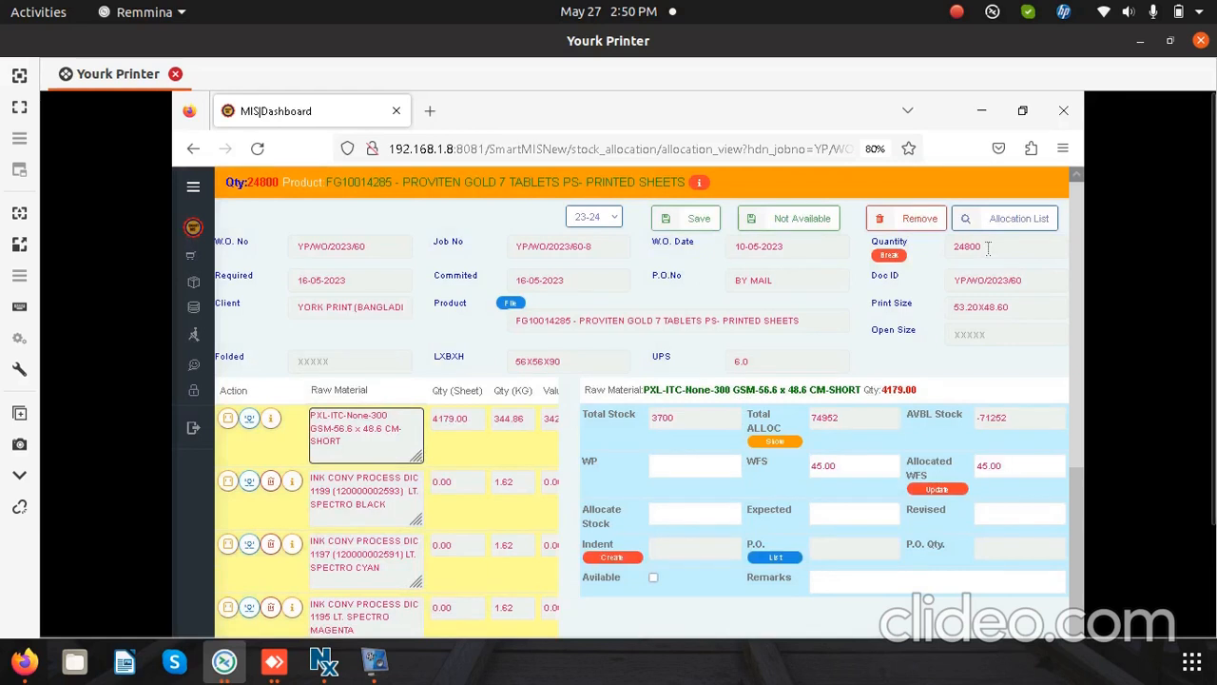
Step: Break the PROVITEN GOLD 7 TABLETS job into a part quantity of 10000, save it, and reload the board's stock details
{"action": "double_click", "coordinate": [946, 245]}
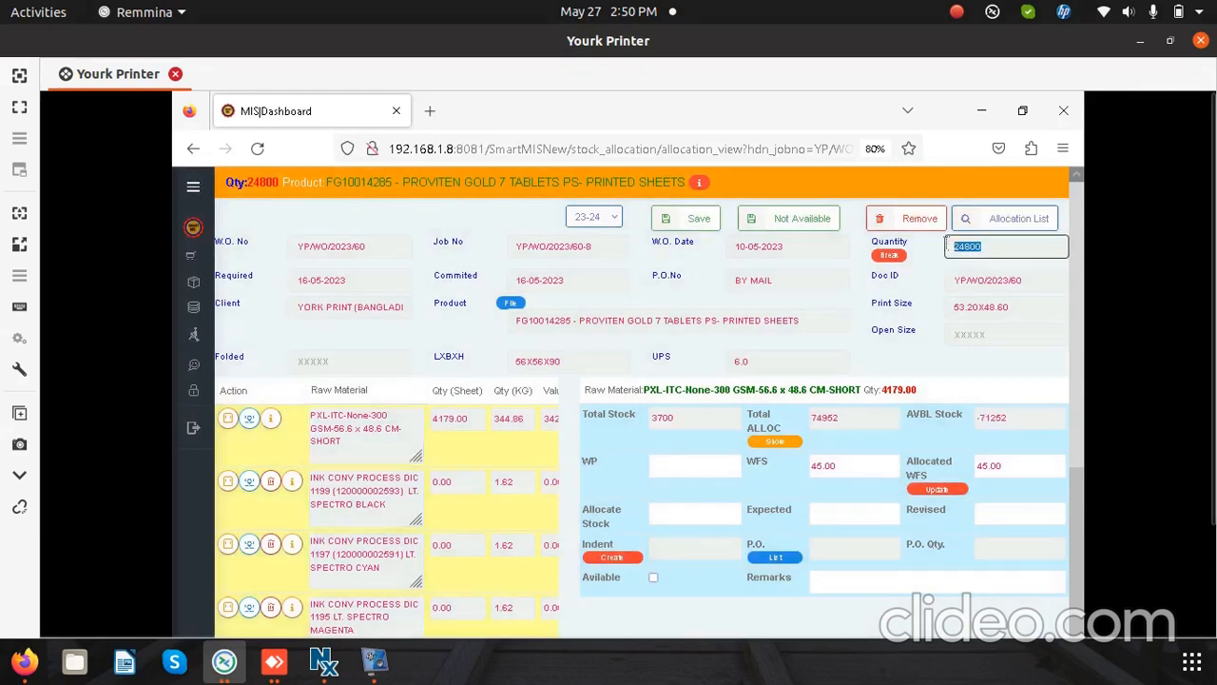
{"action": "left_click", "coordinate": [889, 257]}
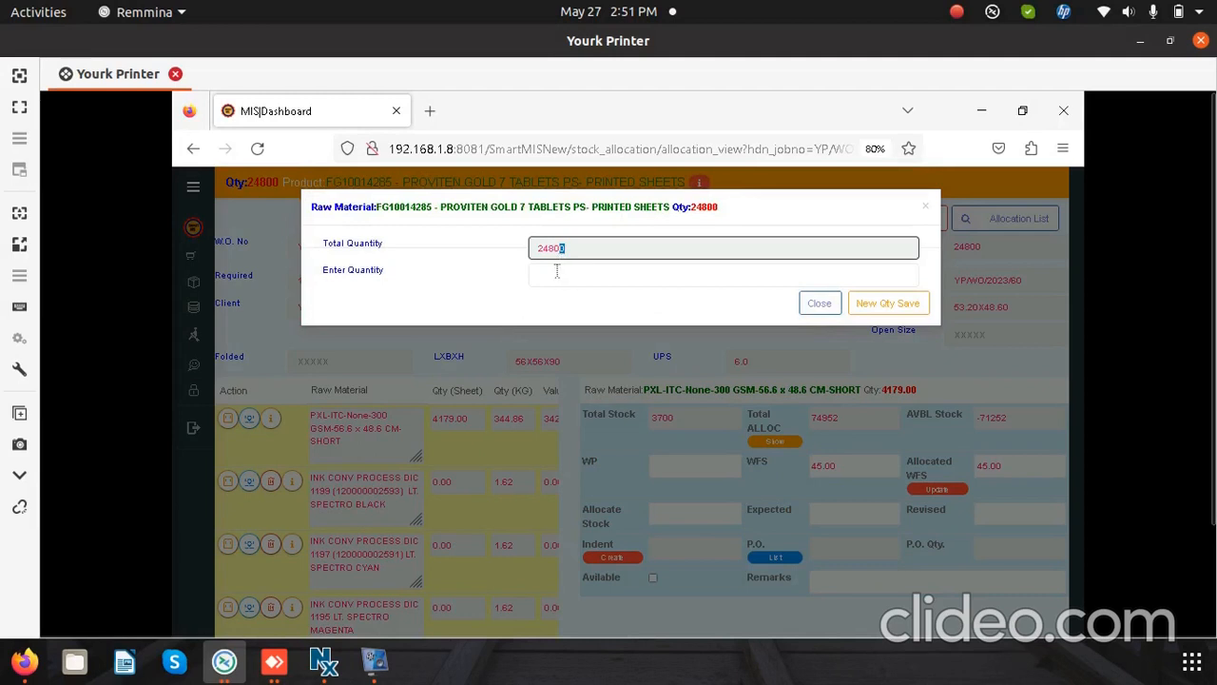
{"action": "left_click", "coordinate": [557, 271]}
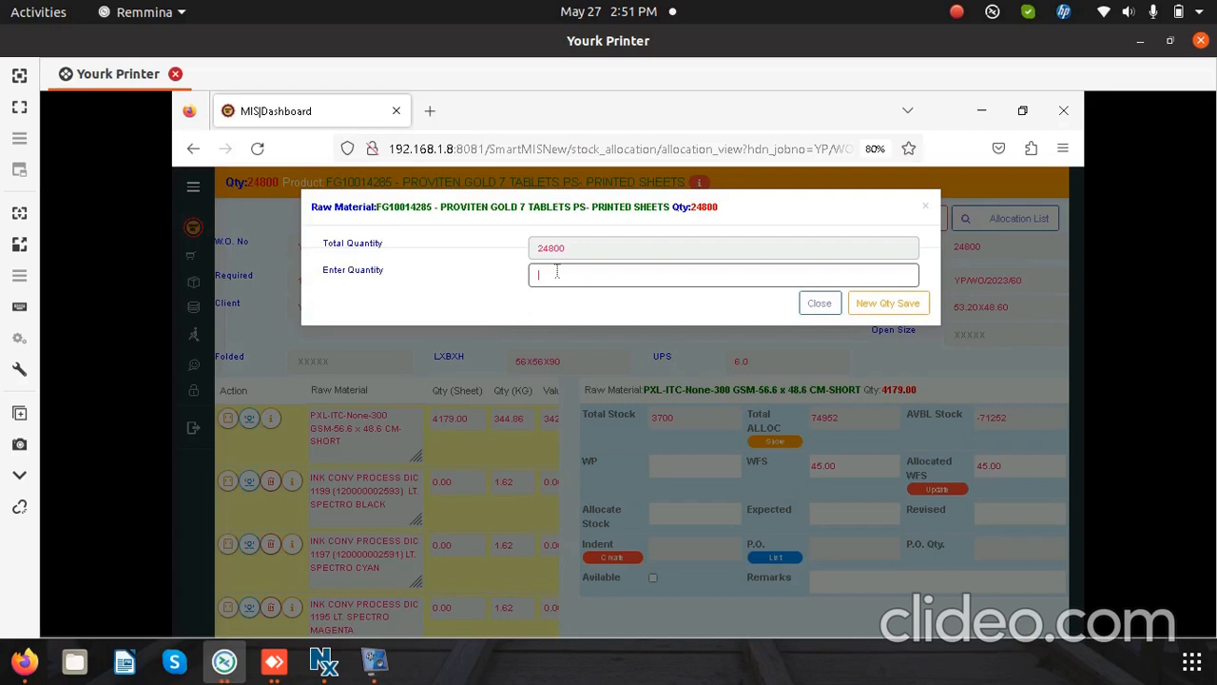
{"action": "type", "text": "100"}
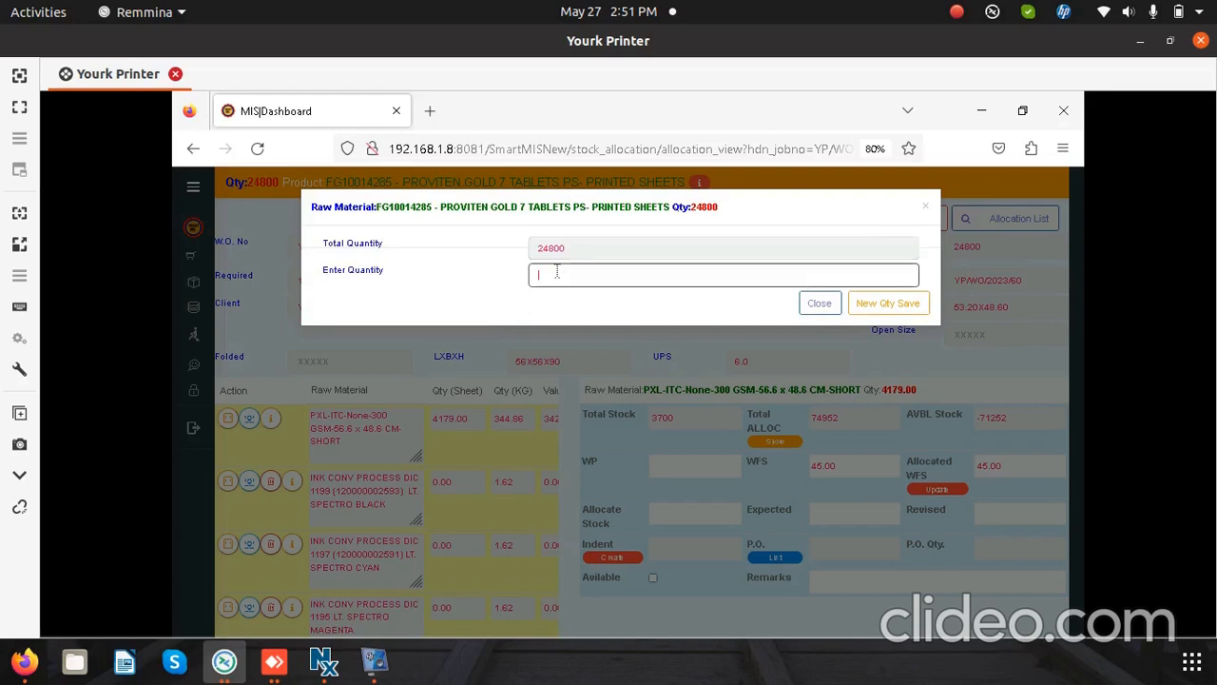
{"action": "type", "text": "00"}
{"action": "left_click", "coordinate": [887, 304]}
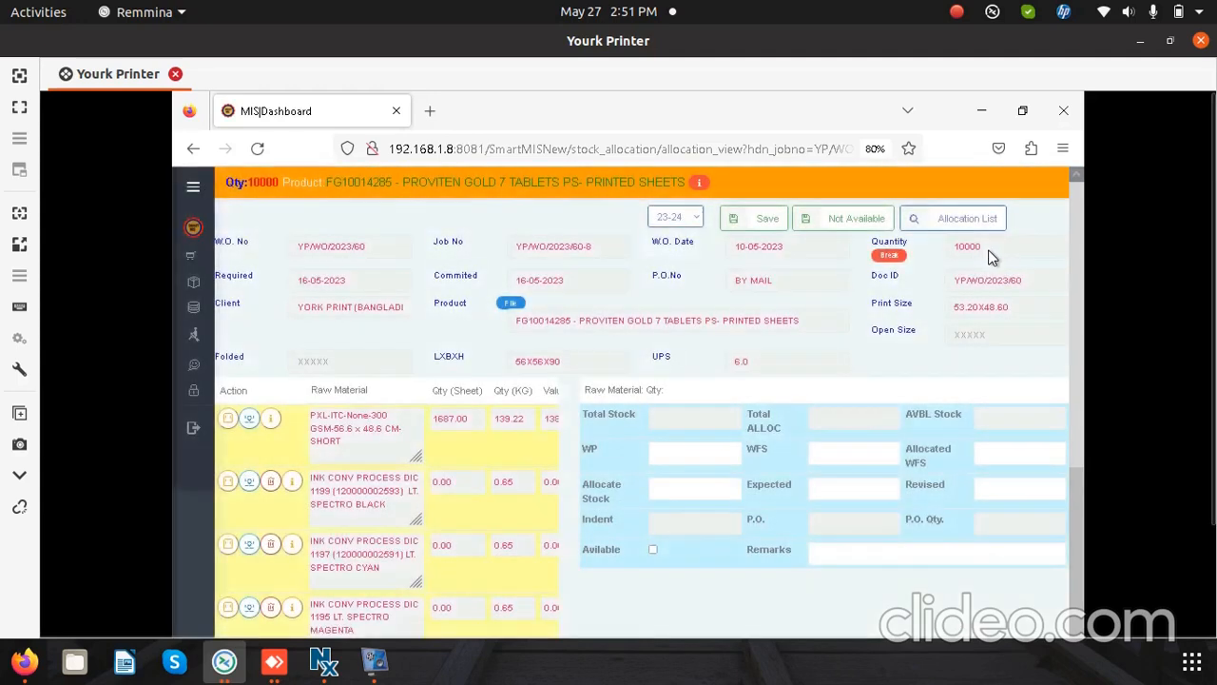
{"action": "double_click", "coordinate": [985, 249]}
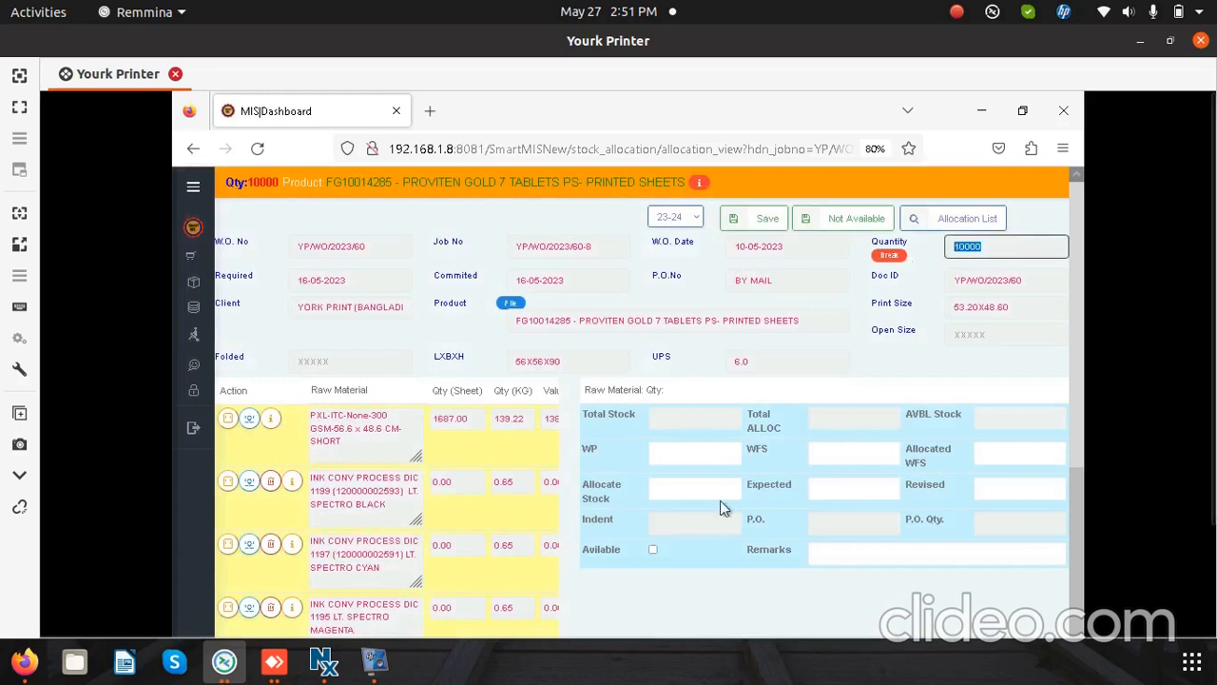
{"action": "left_click", "coordinate": [361, 437]}
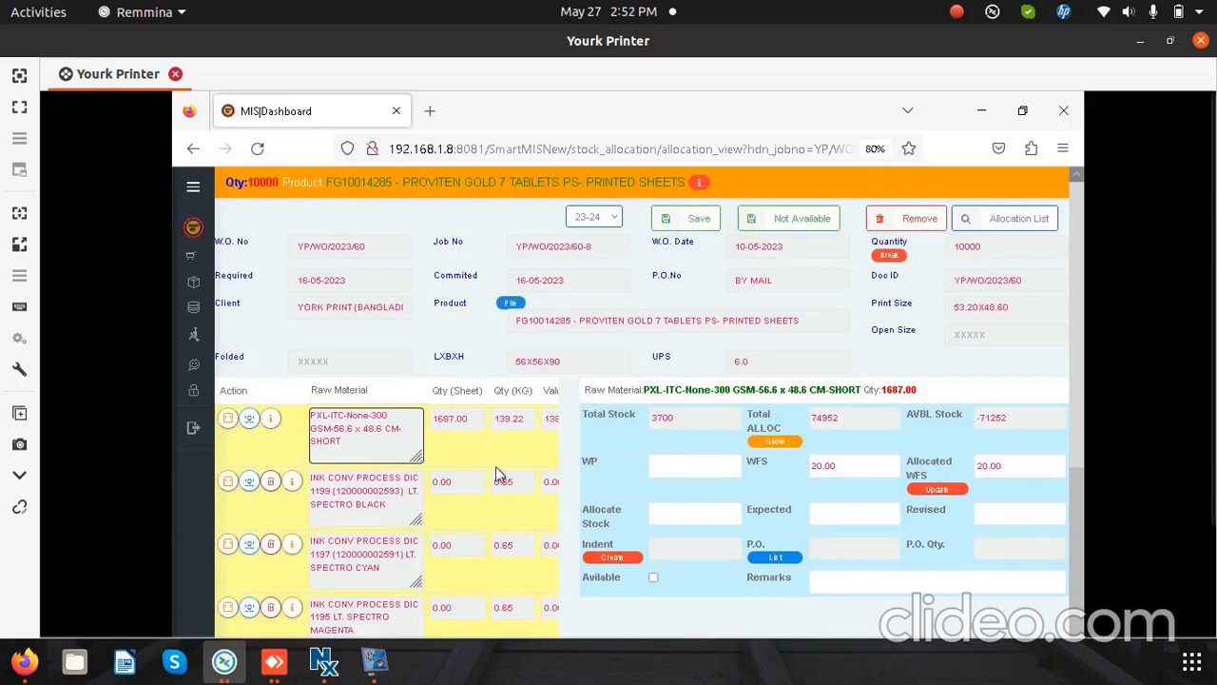
Step: Enter 1687 as the allocated stock for the 56.6 x 48.6 CM-SHORT board, and return to the stock allocation work order list
{"action": "left_click", "coordinate": [673, 518]}
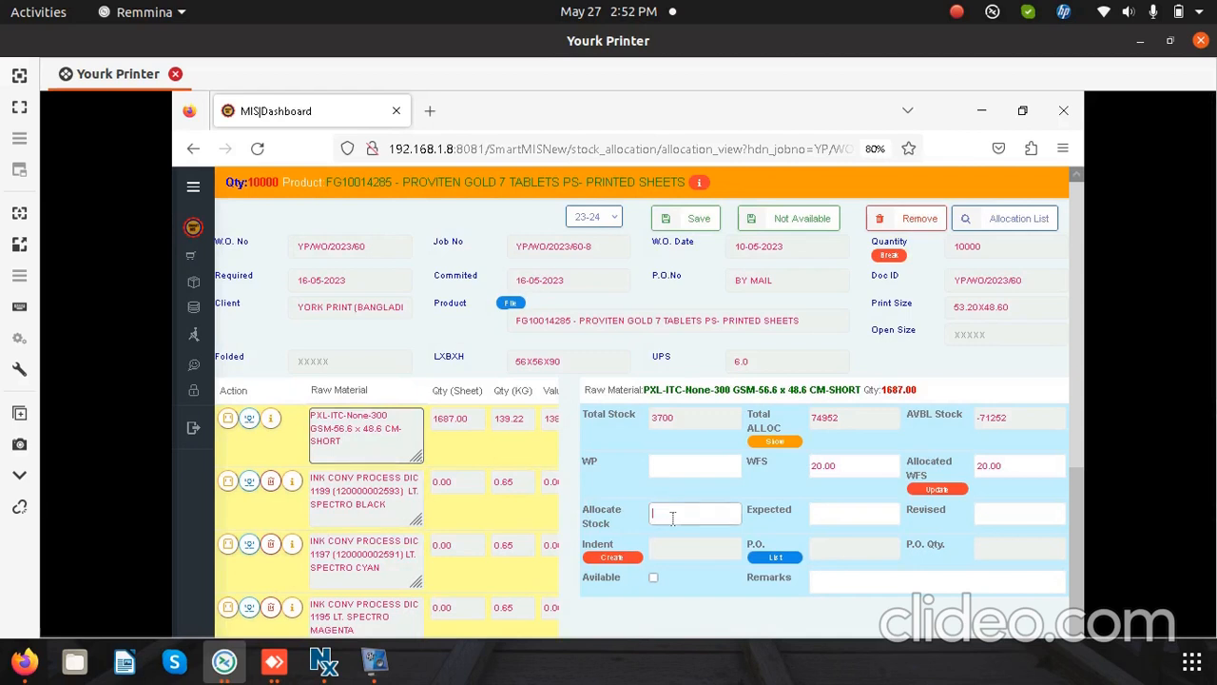
{"action": "type", "text": "1687"}
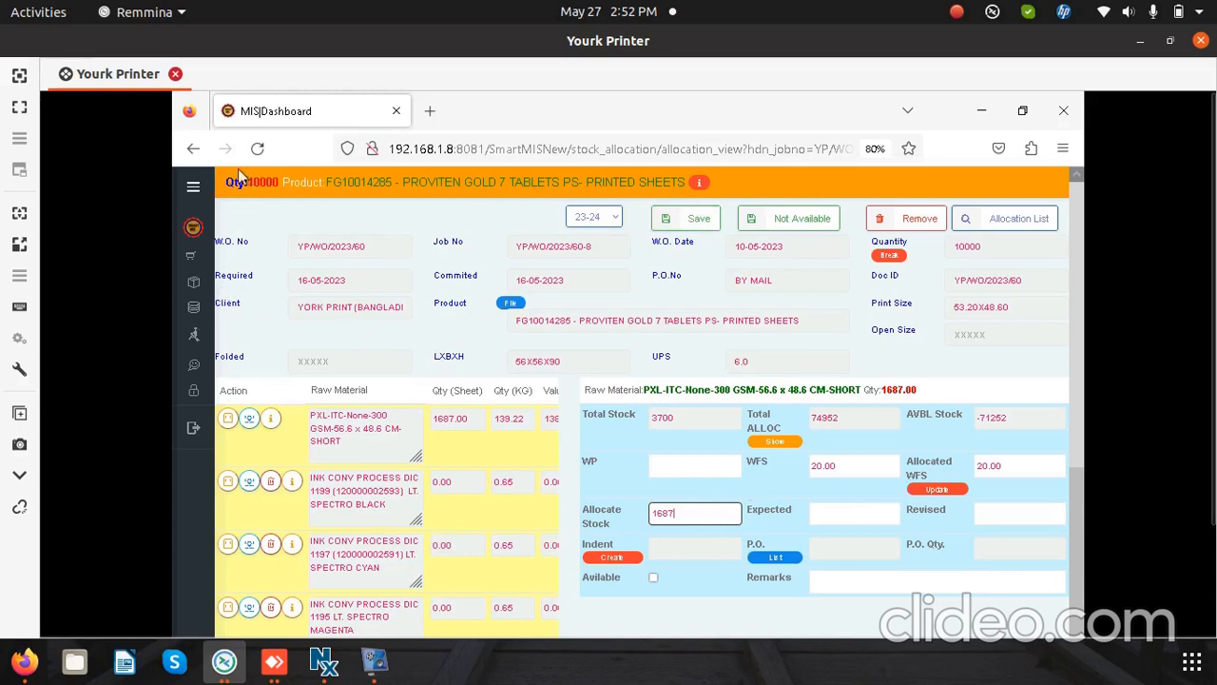
{"action": "mouse_move", "coordinate": [215, 344]}
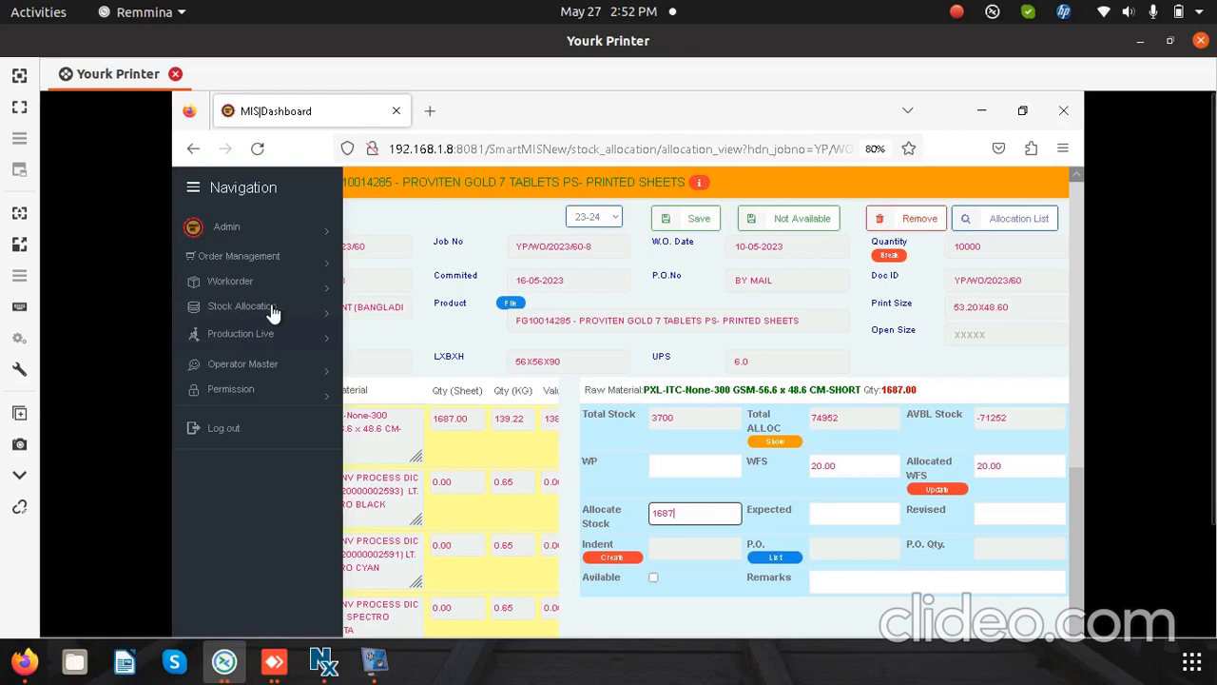
{"action": "left_click", "coordinate": [273, 309]}
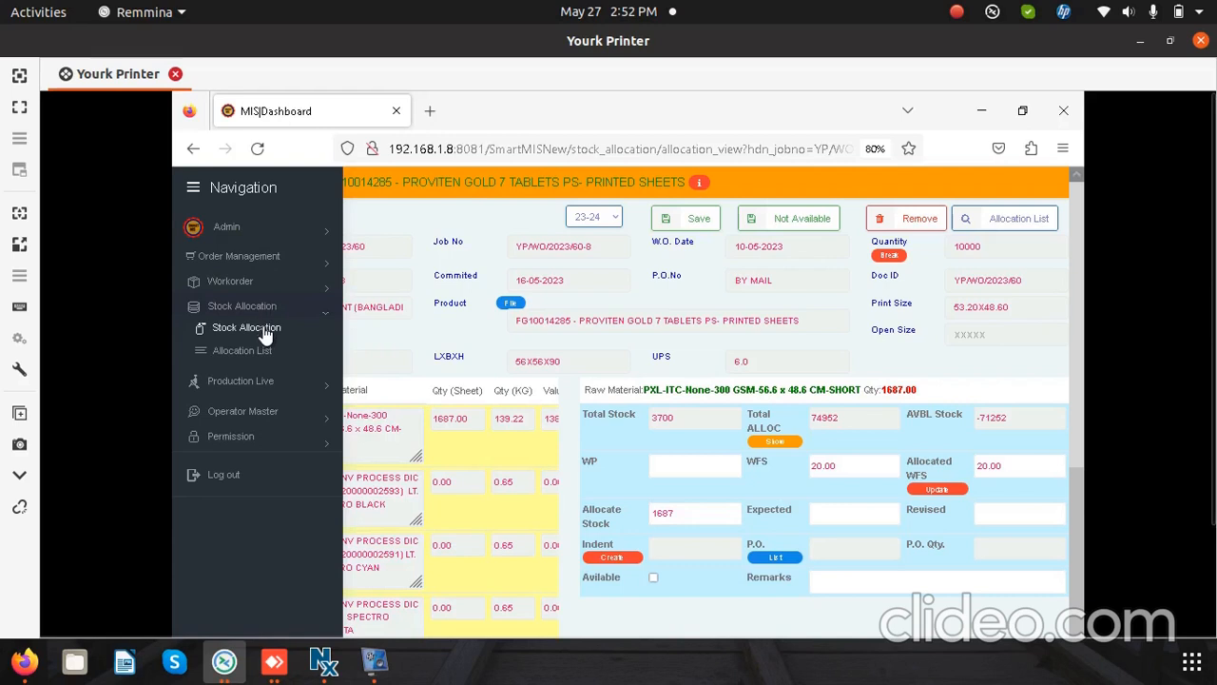
{"action": "left_click", "coordinate": [266, 332]}
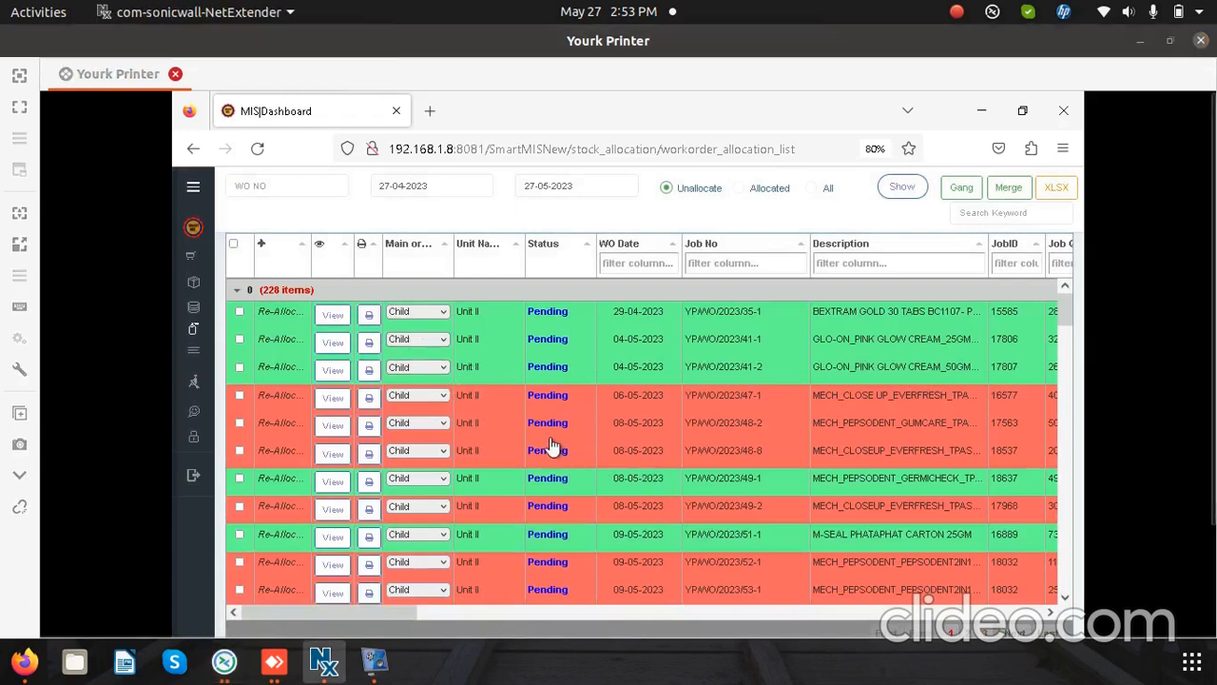
Step: Gang jobs YP/WO/2023/35-1, 41-1 and 41-2 together, with 35-1 set as Main and the other two kept as Child
{"action": "left_click", "coordinate": [243, 315]}
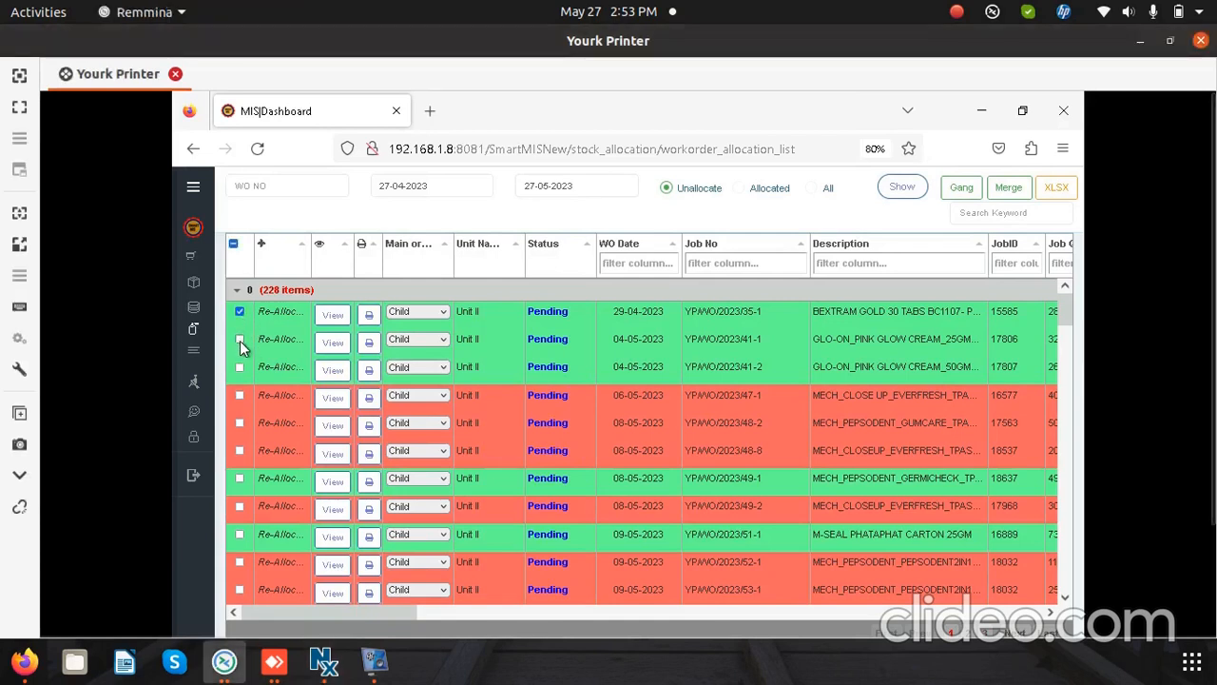
{"action": "left_click", "coordinate": [443, 317]}
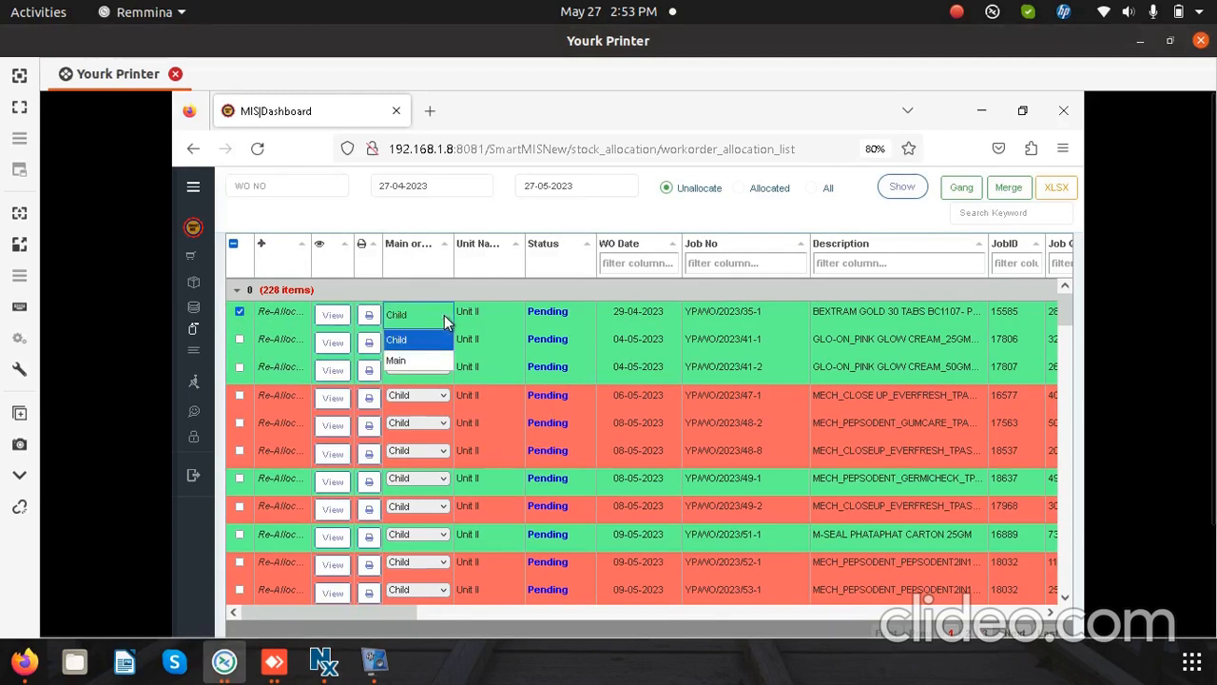
{"action": "left_click", "coordinate": [416, 362]}
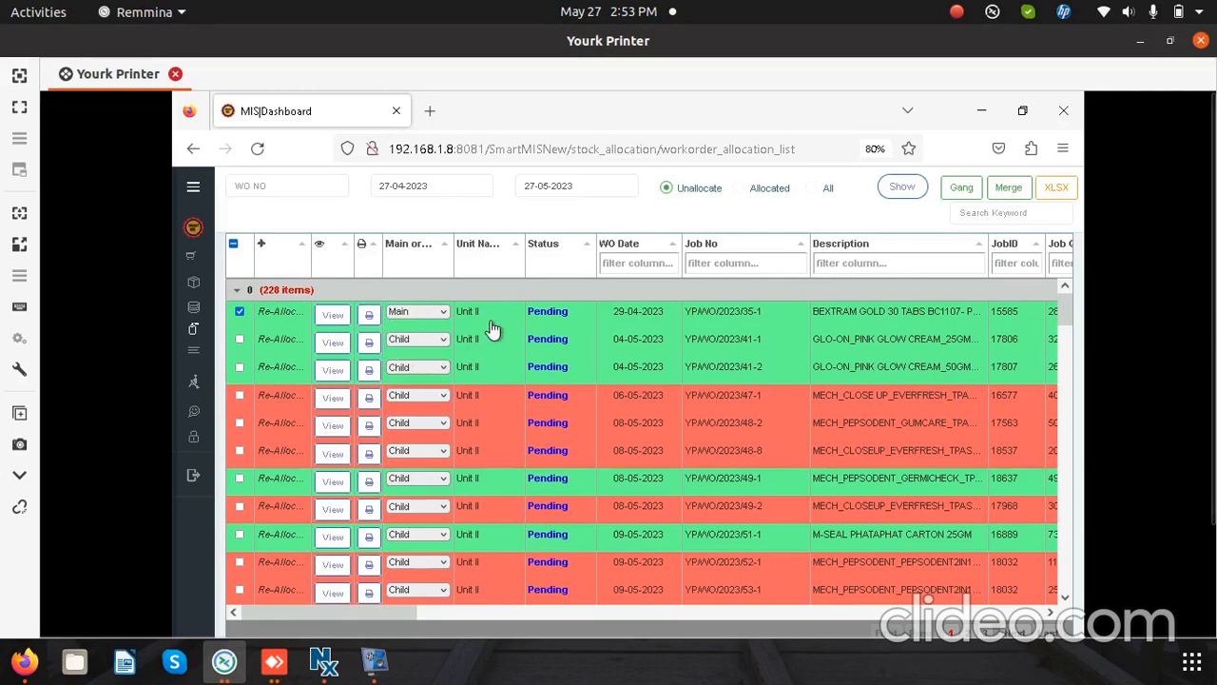
{"action": "left_click", "coordinate": [238, 338]}
{"action": "left_click", "coordinate": [240, 368]}
{"action": "left_click", "coordinate": [961, 188]}
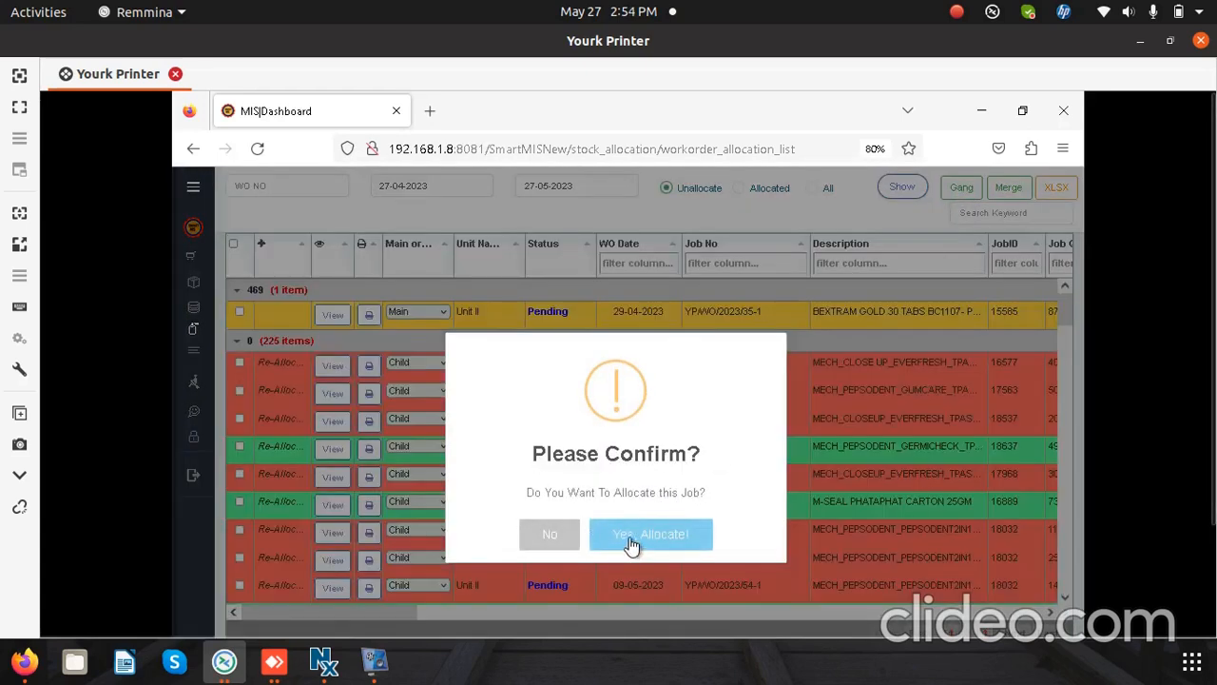
Step: Open the ganged BEXTRAM GOLD 30 TABS job for allocation and check the stock details of its ITC-FBB-62.8 x 84.6 CM-300 Gsm-LONG board
{"action": "left_click", "coordinate": [630, 540]}
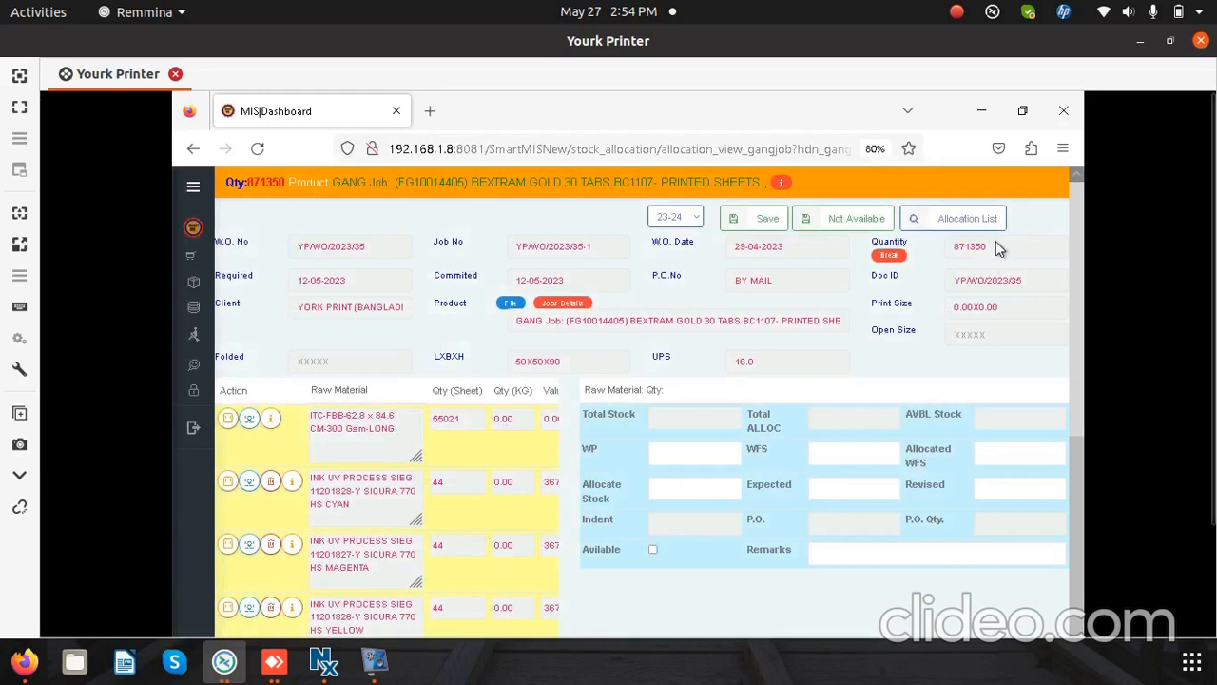
{"action": "double_click", "coordinate": [947, 246]}
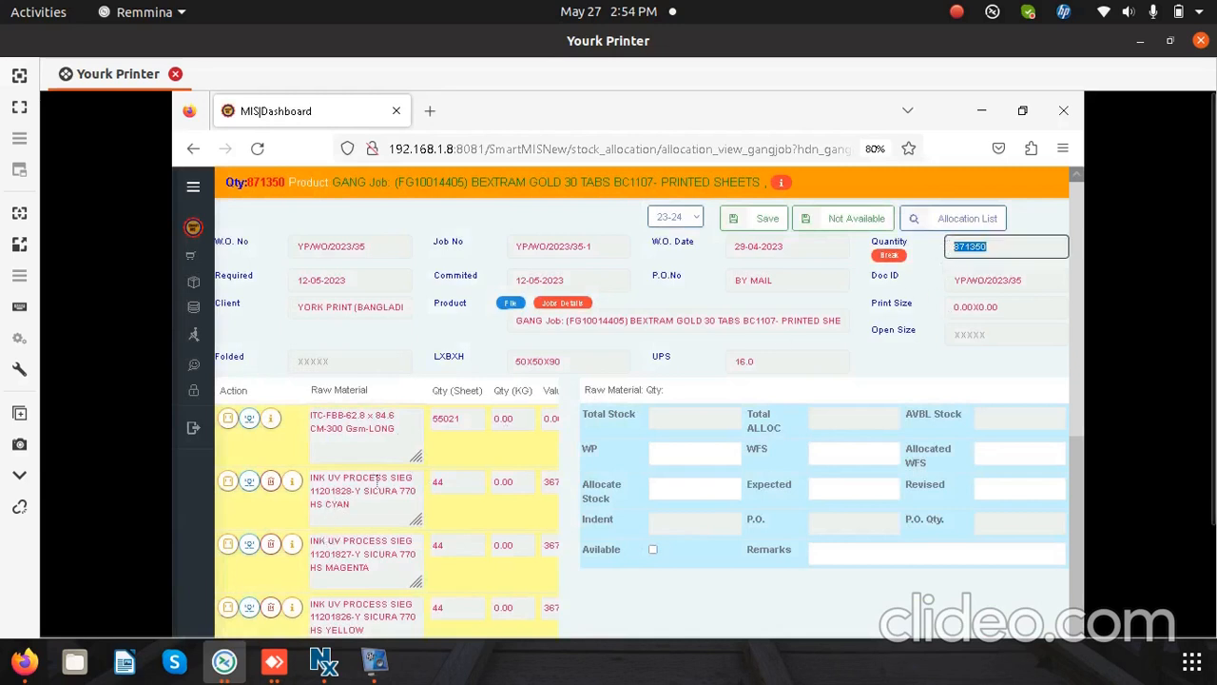
{"action": "double_click", "coordinate": [542, 320]}
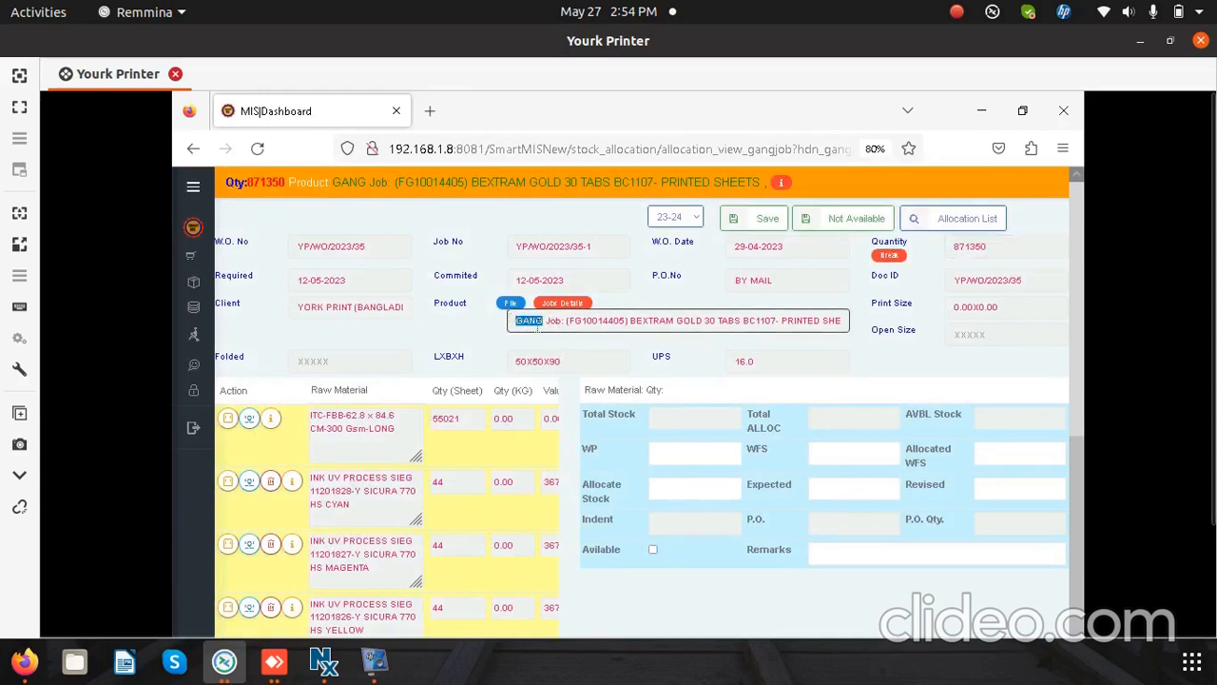
{"action": "left_click", "coordinate": [362, 430]}
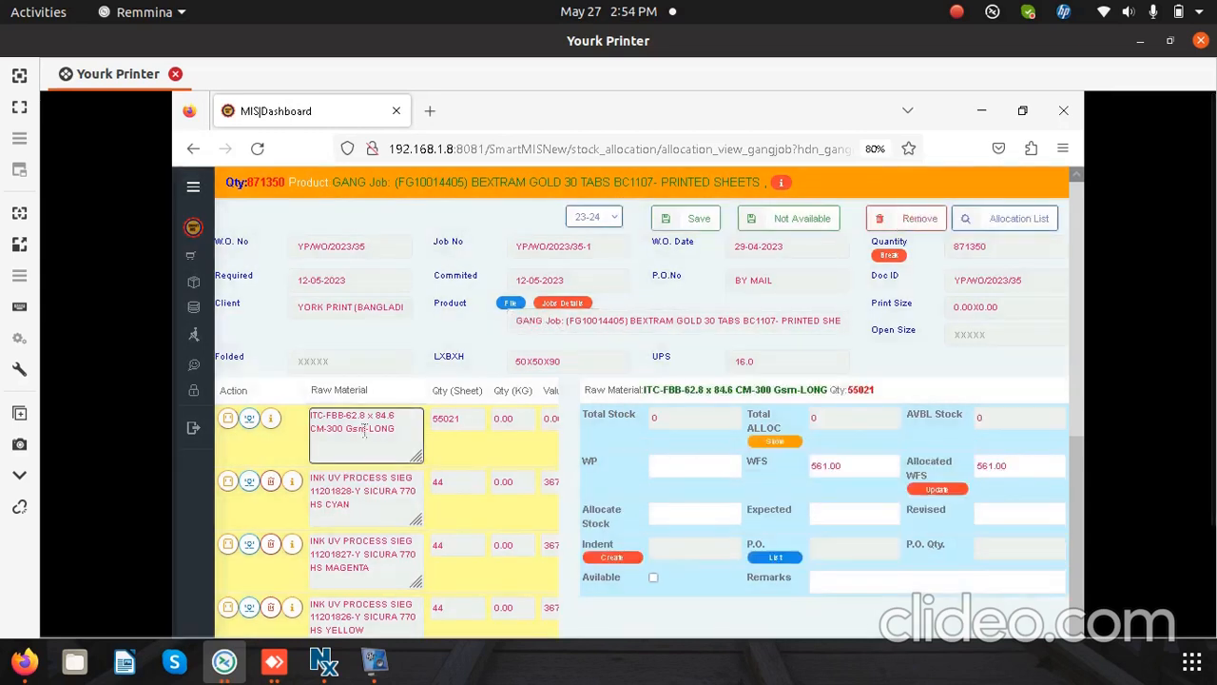
{"action": "double_click", "coordinate": [433, 418]}
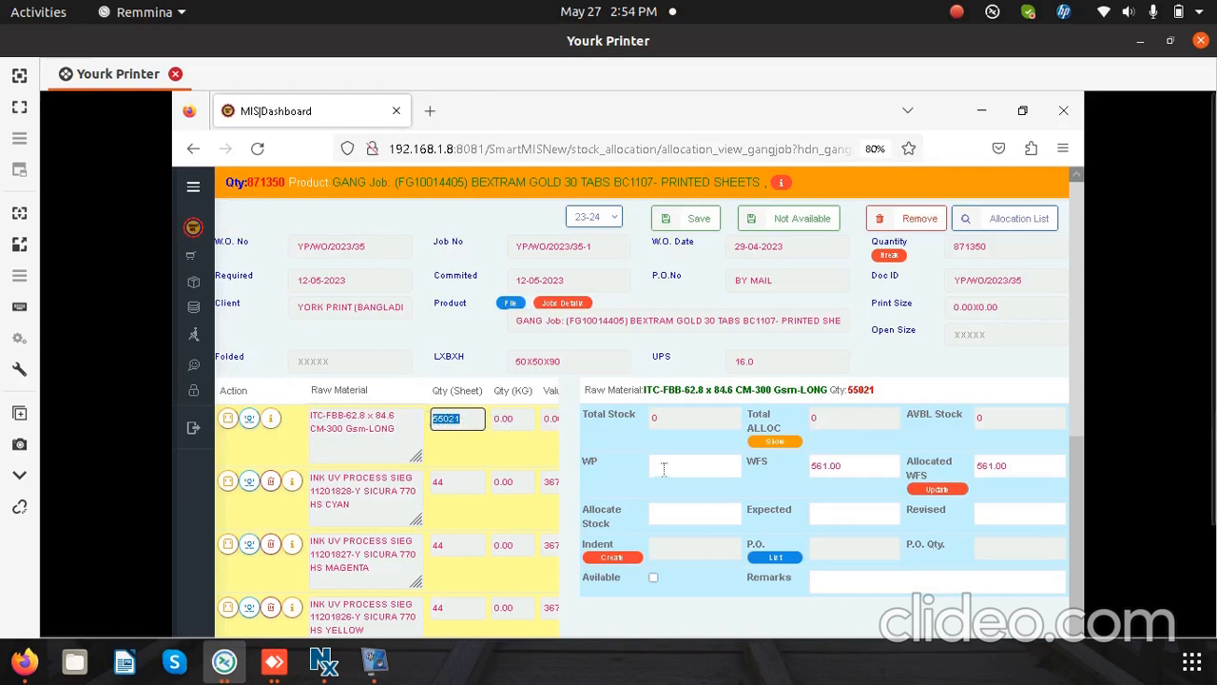
{"action": "left_click", "coordinate": [684, 418]}
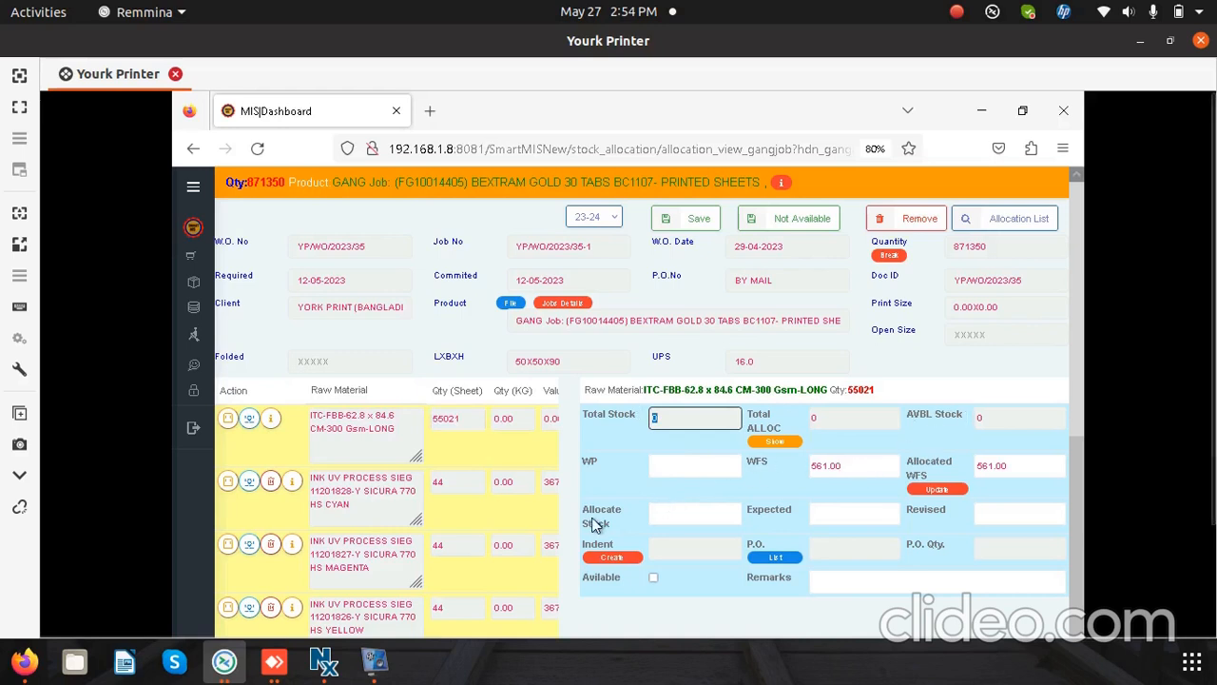
Step: Enter 55021 as the stock to allocate for the gang job's ITC-FBB-62.8 x 84.6 CM board
{"action": "left_click", "coordinate": [675, 516]}
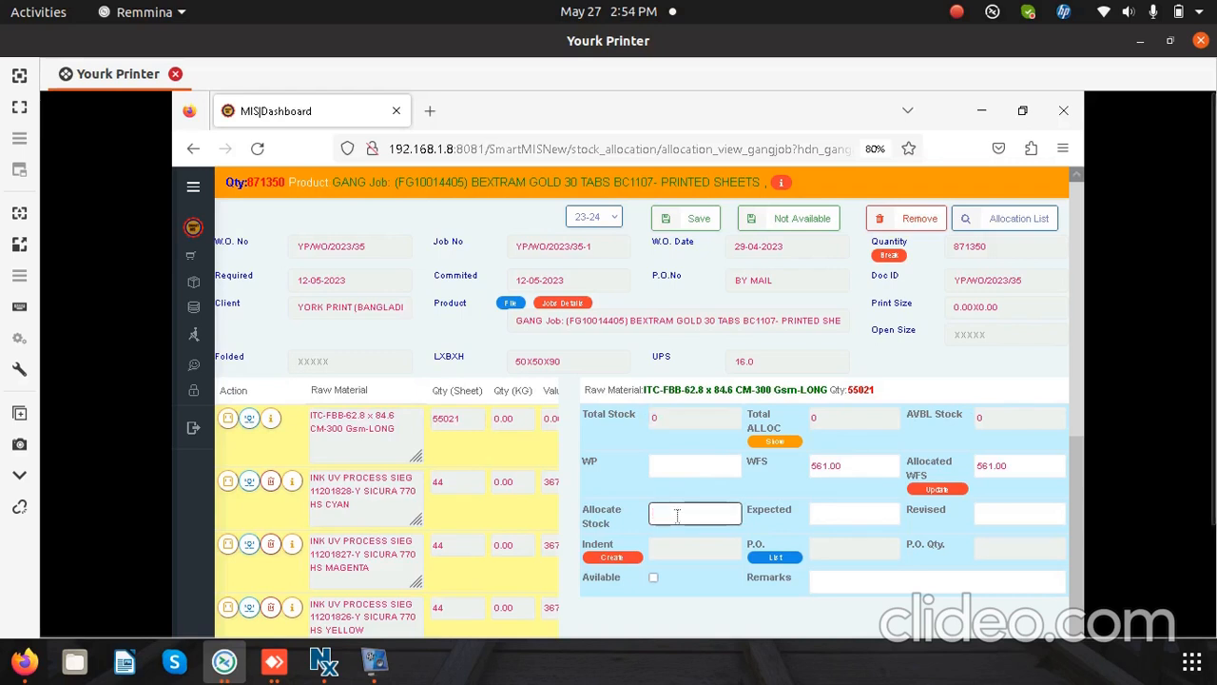
{"action": "type", "text": "555"}
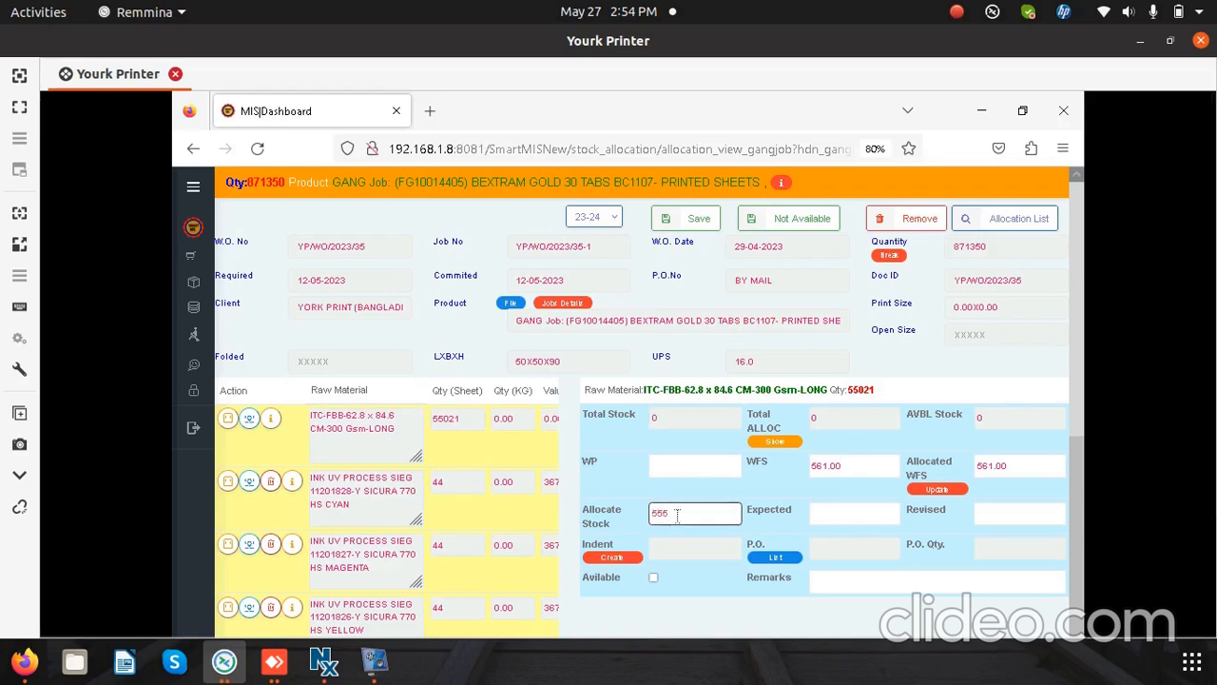
{"action": "type", "text": "021"}
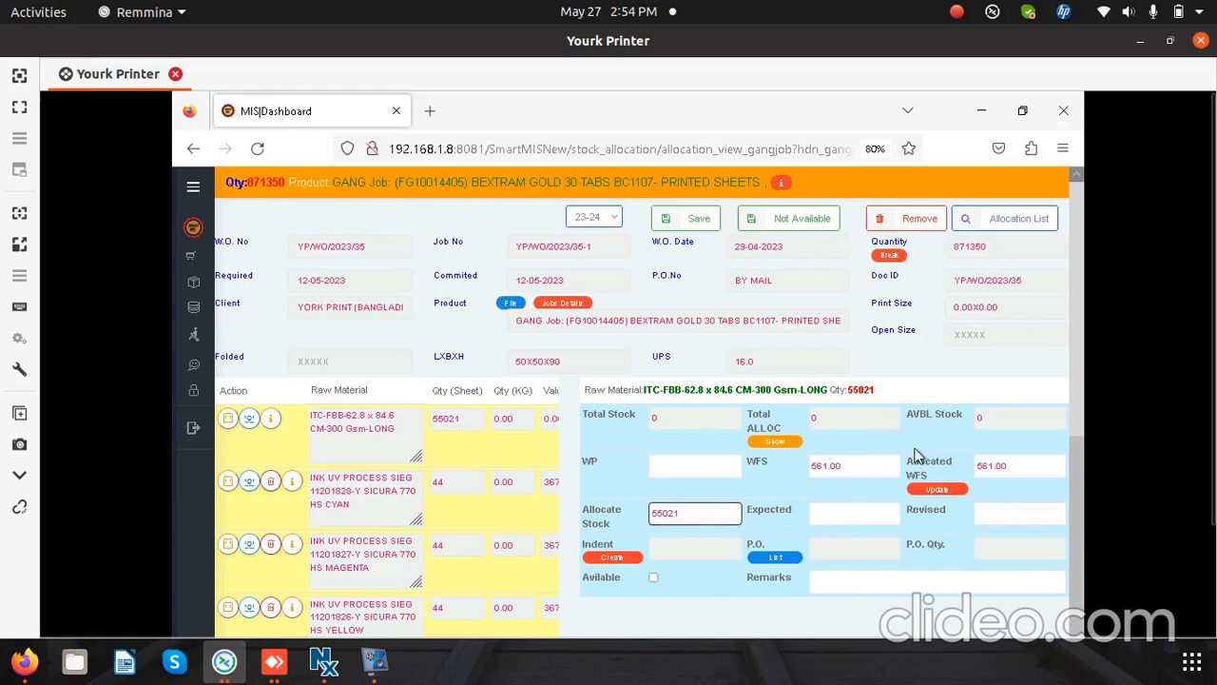
Step: Start an indent for 55021 sheets of the board with required date 30-05-2023, and close it without generating it
{"action": "left_click", "coordinate": [613, 557]}
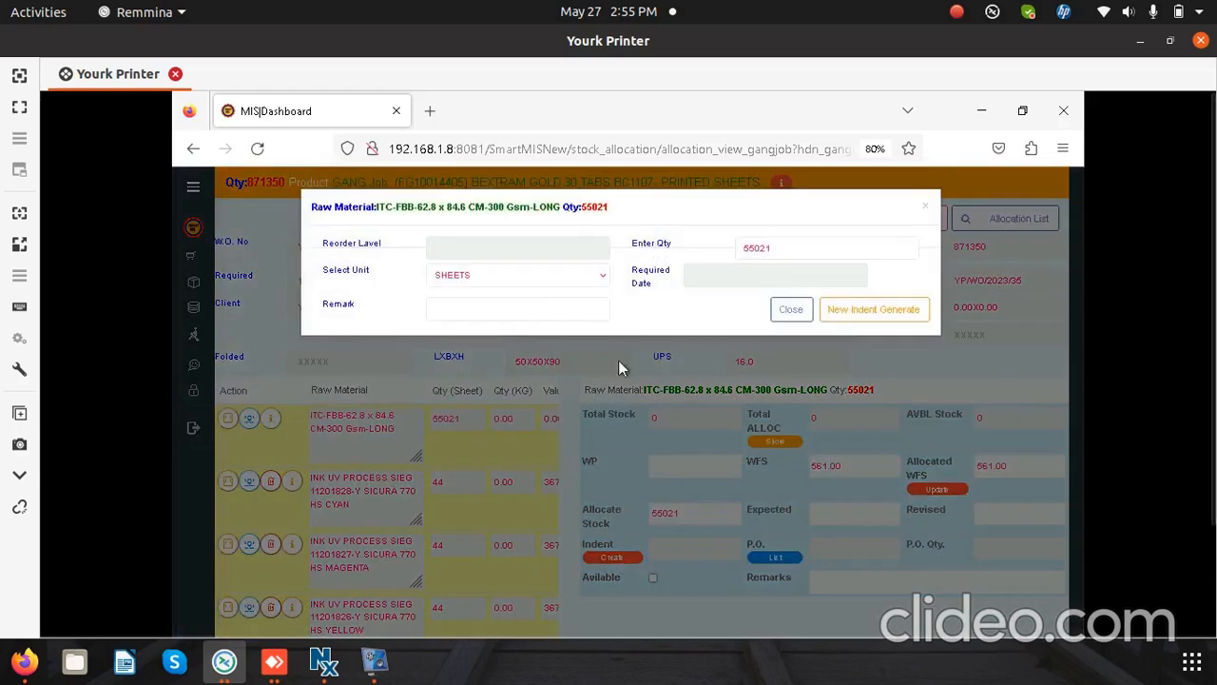
{"action": "left_click", "coordinate": [718, 271]}
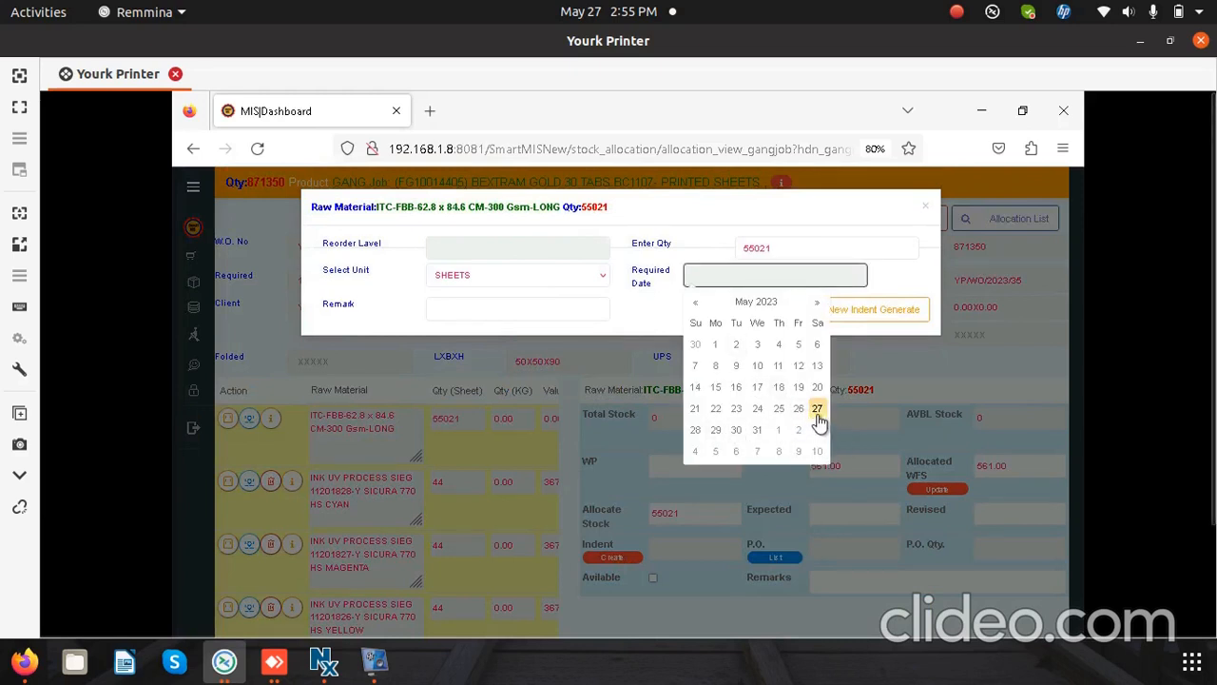
{"action": "left_click", "coordinate": [735, 432]}
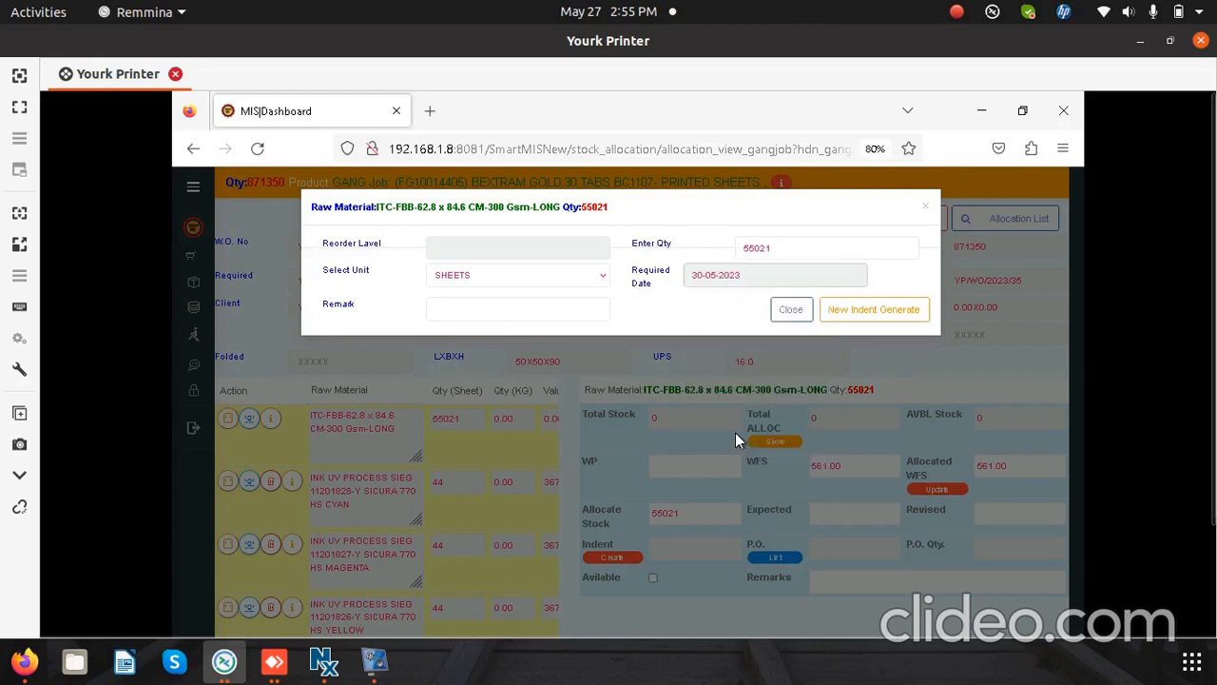
{"action": "left_click", "coordinate": [521, 309]}
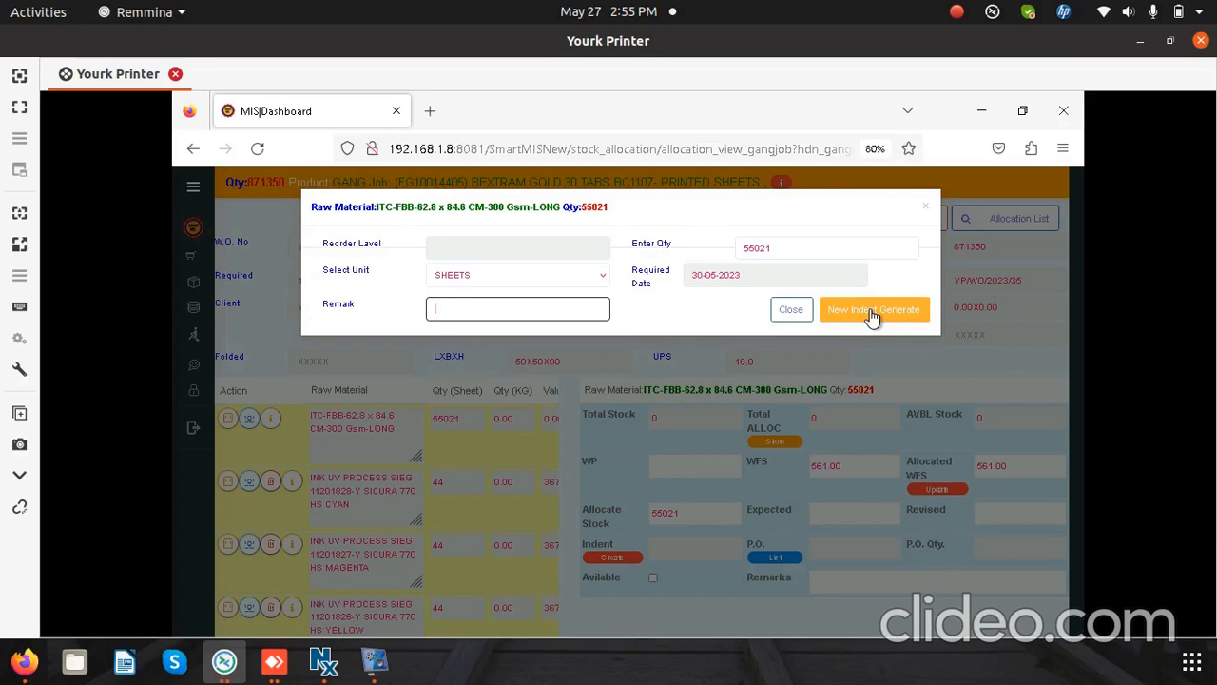
{"action": "left_click", "coordinate": [801, 316]}
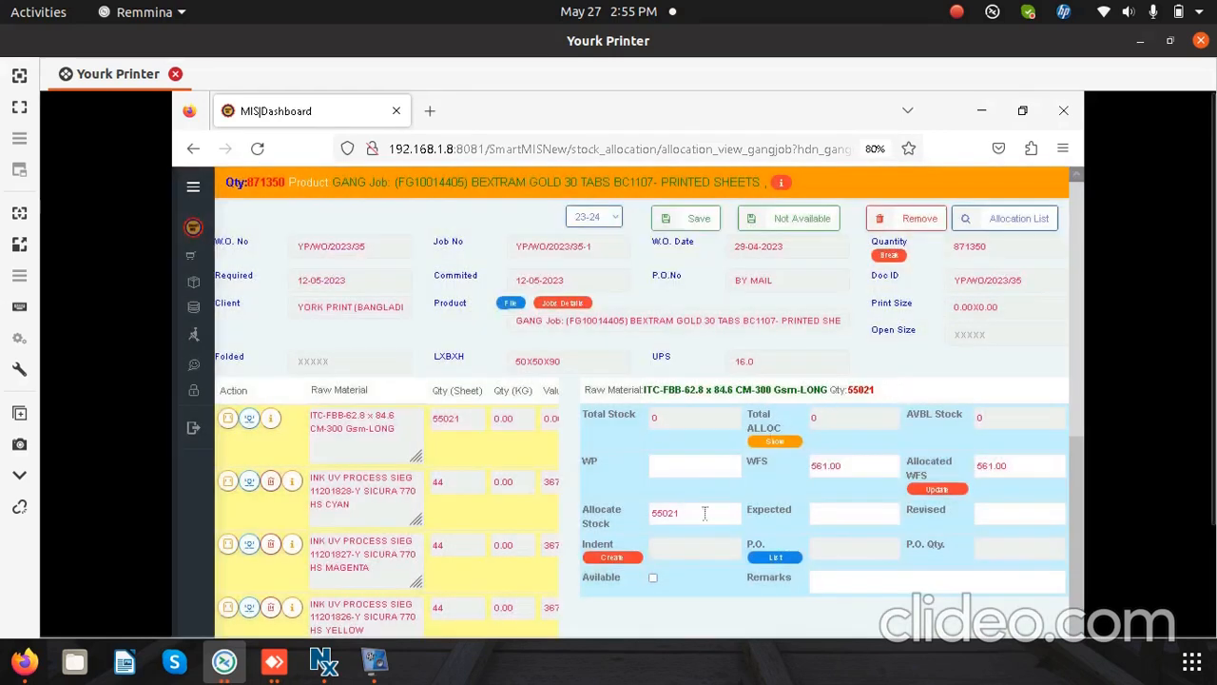
Step: Set the expected date of the board's 55021 allocation to 30-05-2023
{"action": "double_click", "coordinate": [690, 513]}
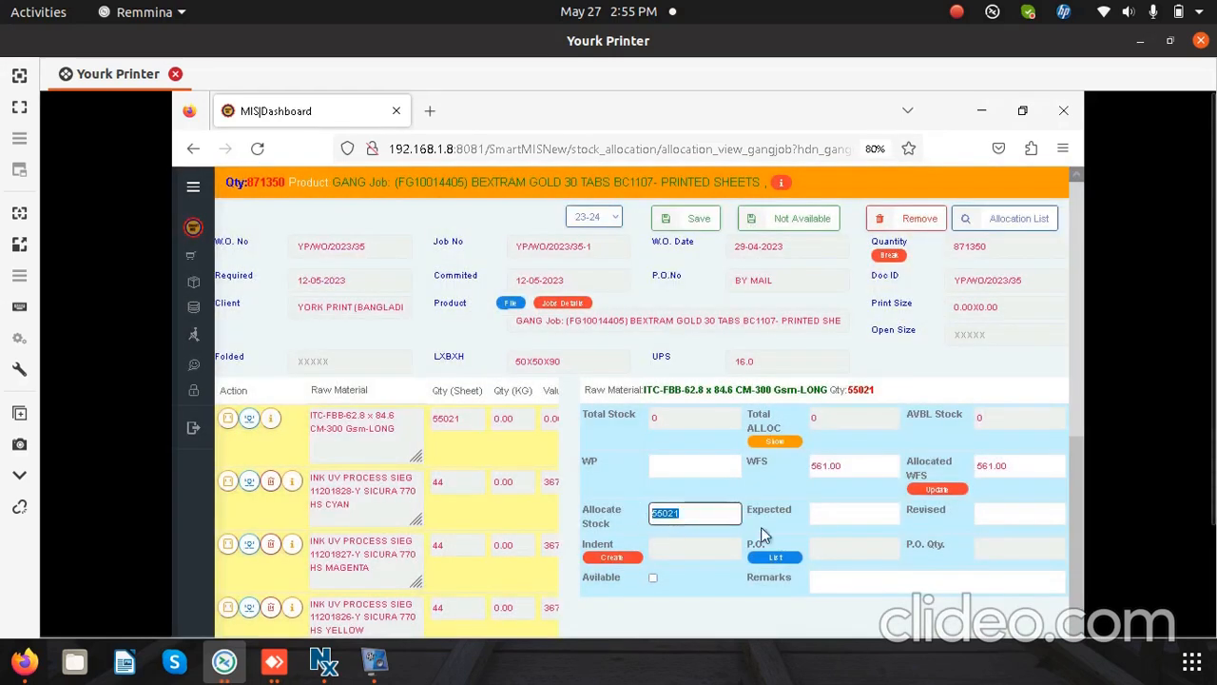
{"action": "left_click", "coordinate": [846, 514]}
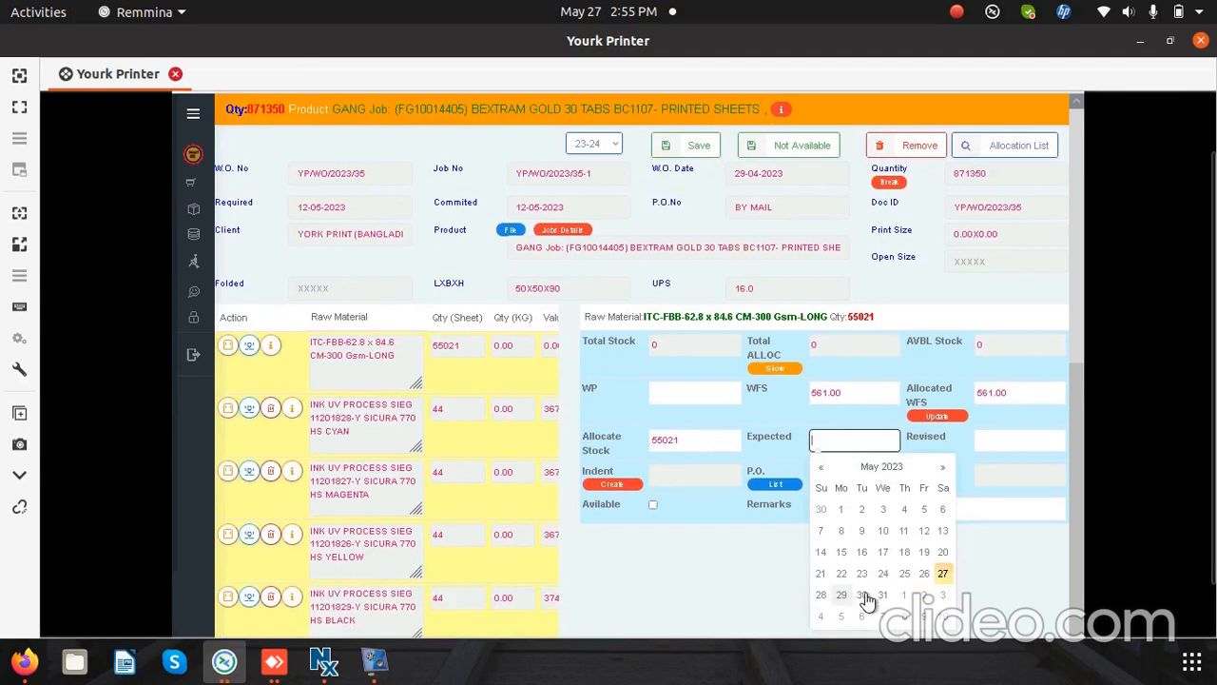
{"action": "left_click", "coordinate": [859, 596]}
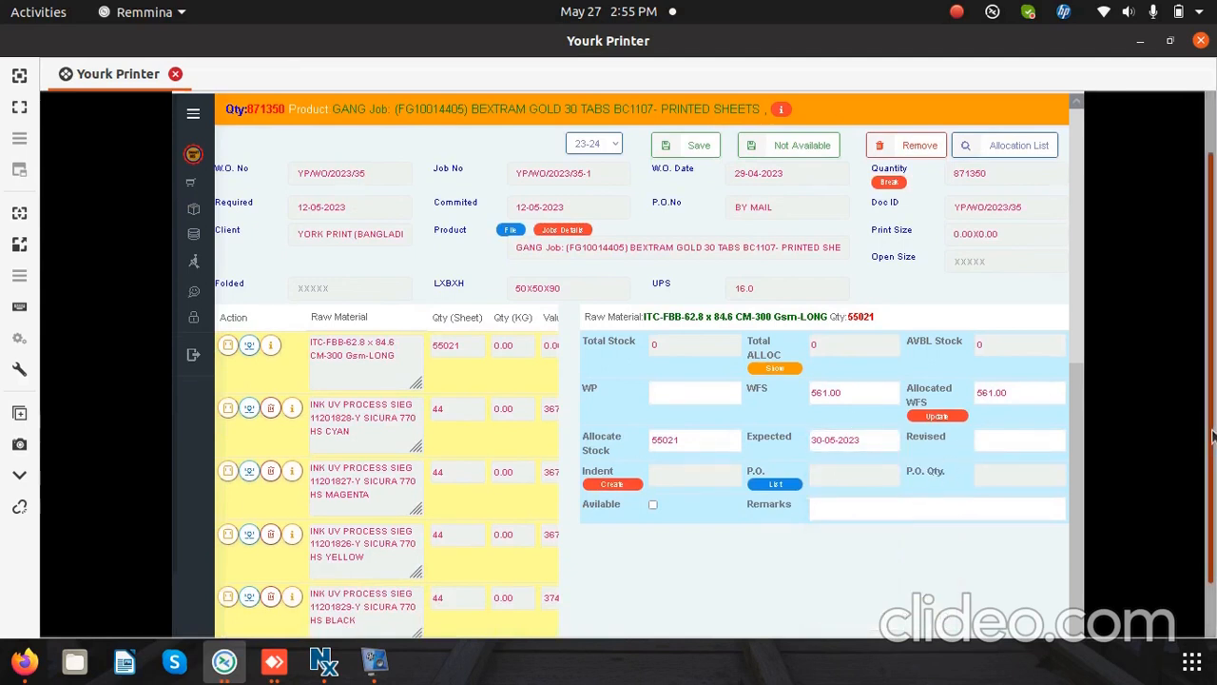
{"action": "left_click_drag", "start_coordinate": [1213, 435], "coordinate": [1216, 366]}
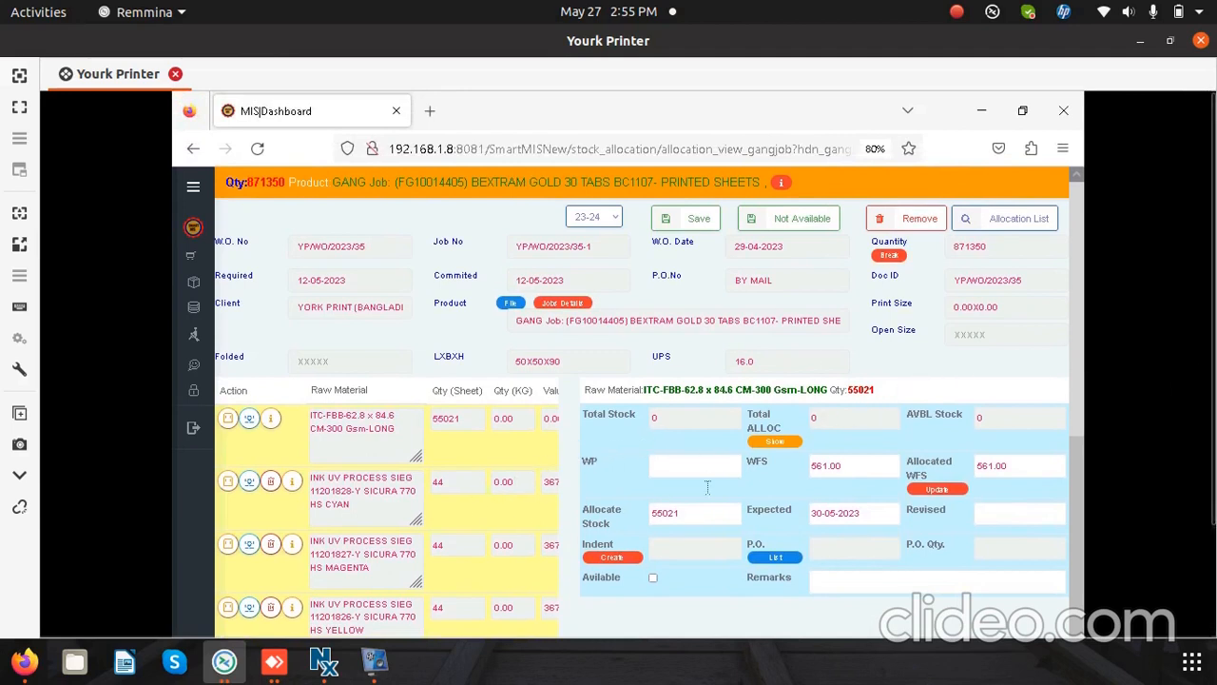
Step: Clear the board's Available option and begin its Remarks entry
{"action": "left_click", "coordinate": [652, 578]}
{"action": "left_click", "coordinate": [889, 582]}
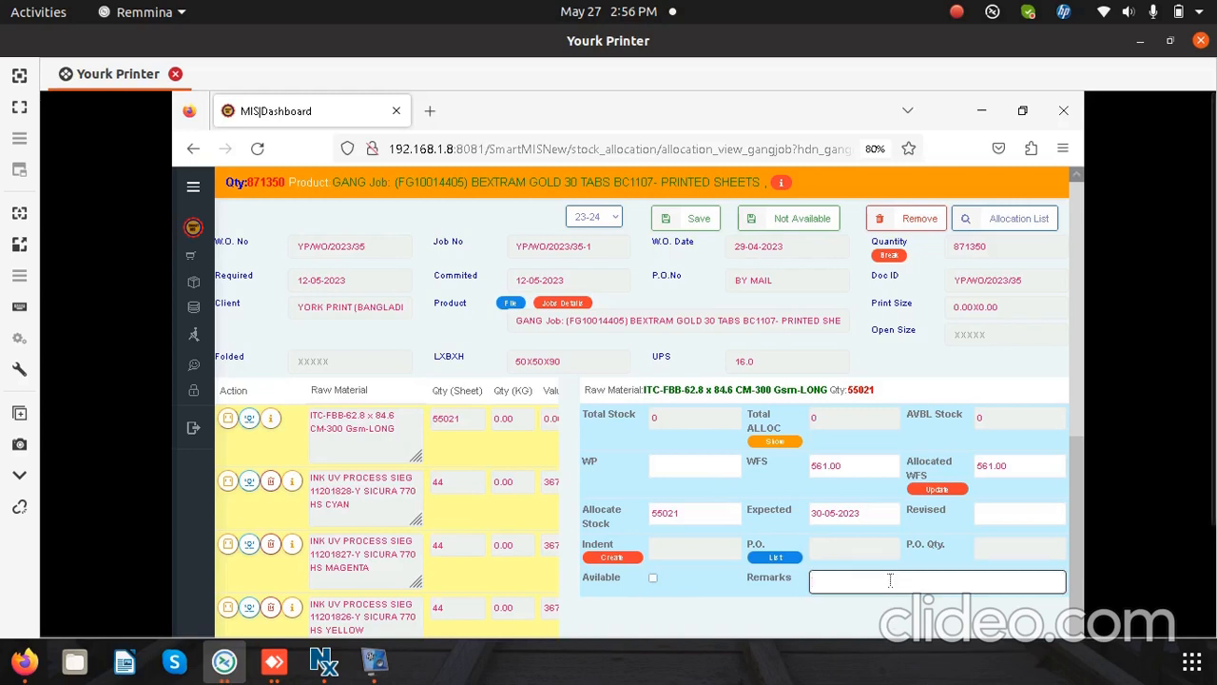